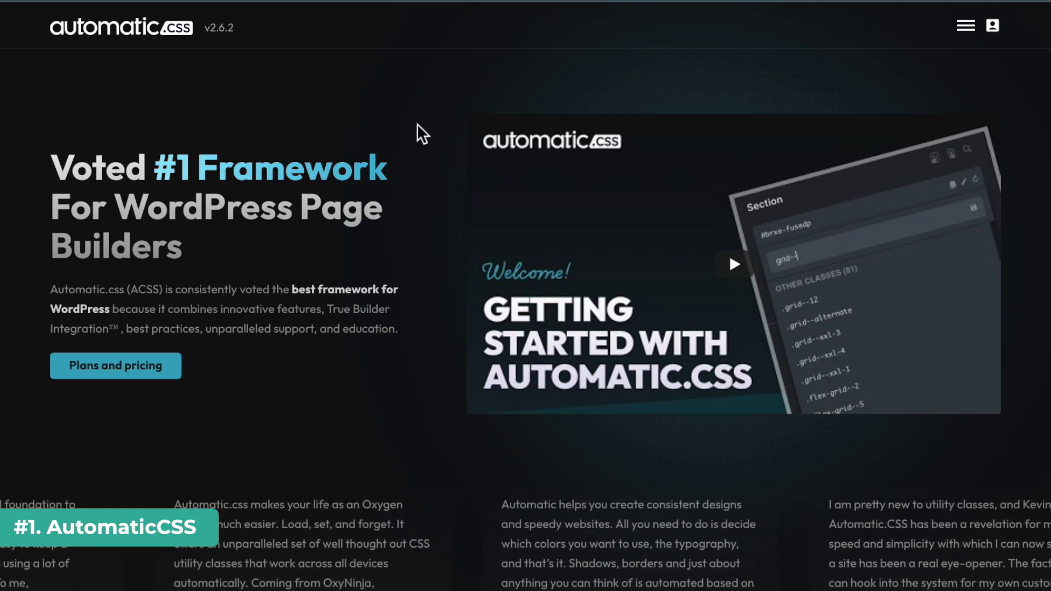
{"action": "scroll", "coordinate": [417, 124], "scroll_direction": "down", "scroll_amount": 3}
{"action": "scroll", "coordinate": [417, 125], "scroll_direction": "down", "scroll_amount": 5}
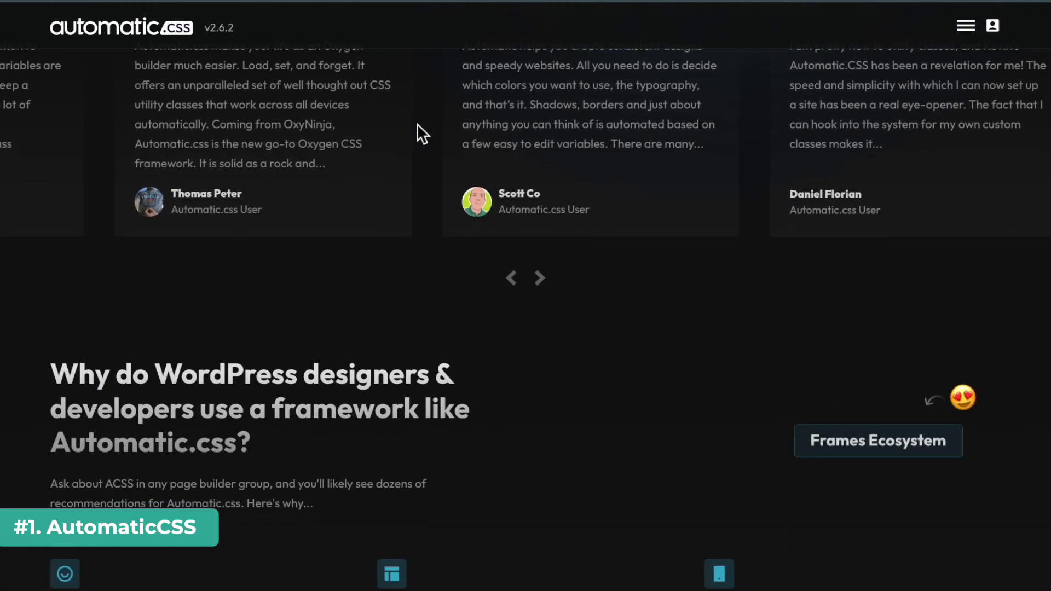
{"action": "scroll", "coordinate": [417, 124], "scroll_direction": "down", "scroll_amount": 4}
{"action": "scroll", "coordinate": [417, 125], "scroll_direction": "down", "scroll_amount": 2}
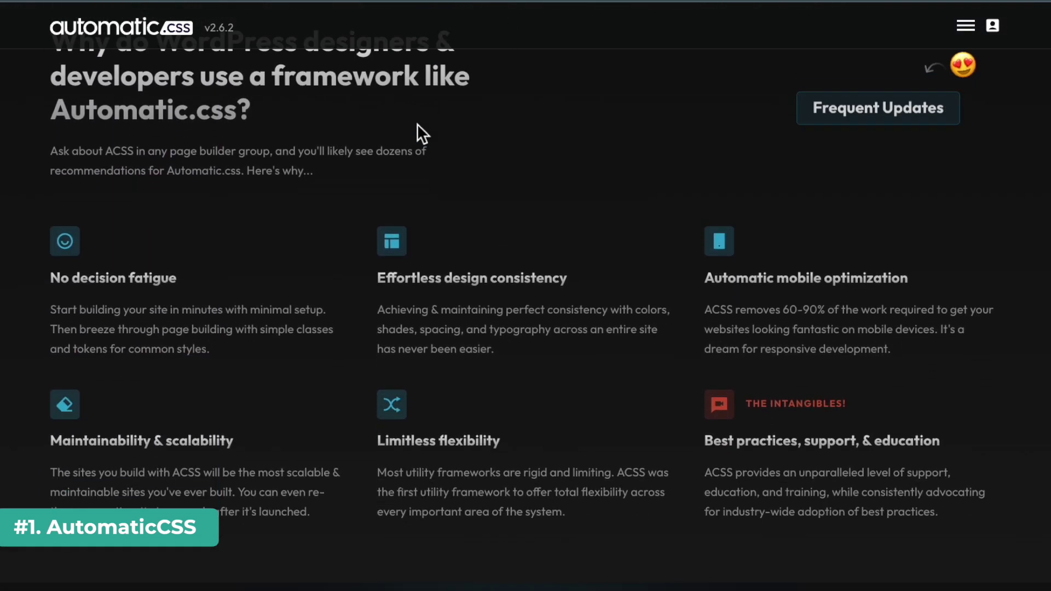
{"action": "scroll", "coordinate": [417, 125], "scroll_direction": "down", "scroll_amount": 3}
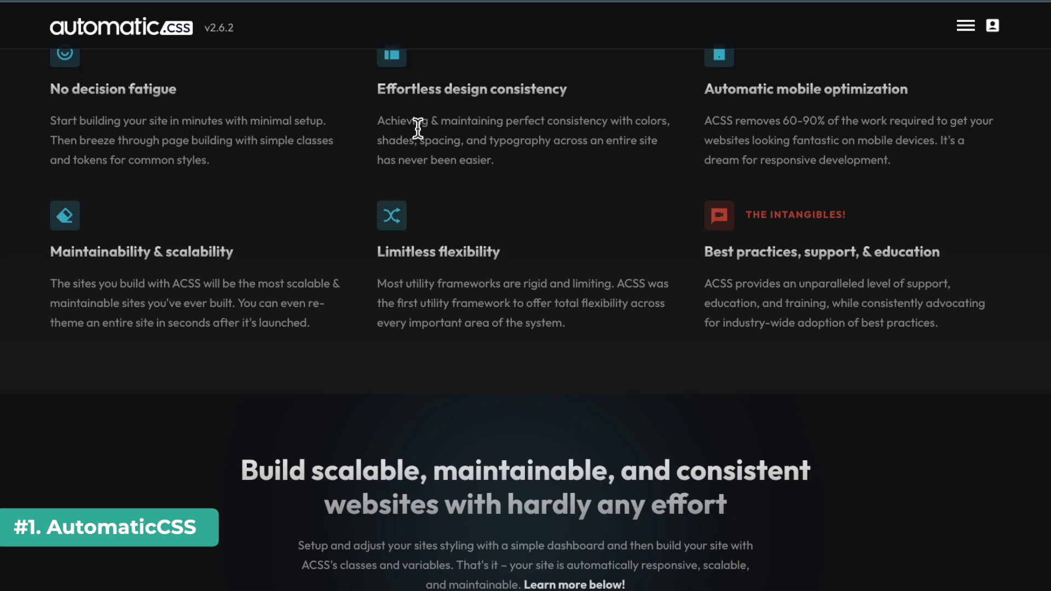
{"action": "scroll", "coordinate": [418, 129], "scroll_direction": "down", "scroll_amount": 3}
{"action": "scroll", "coordinate": [418, 128], "scroll_direction": "down", "scroll_amount": 2}
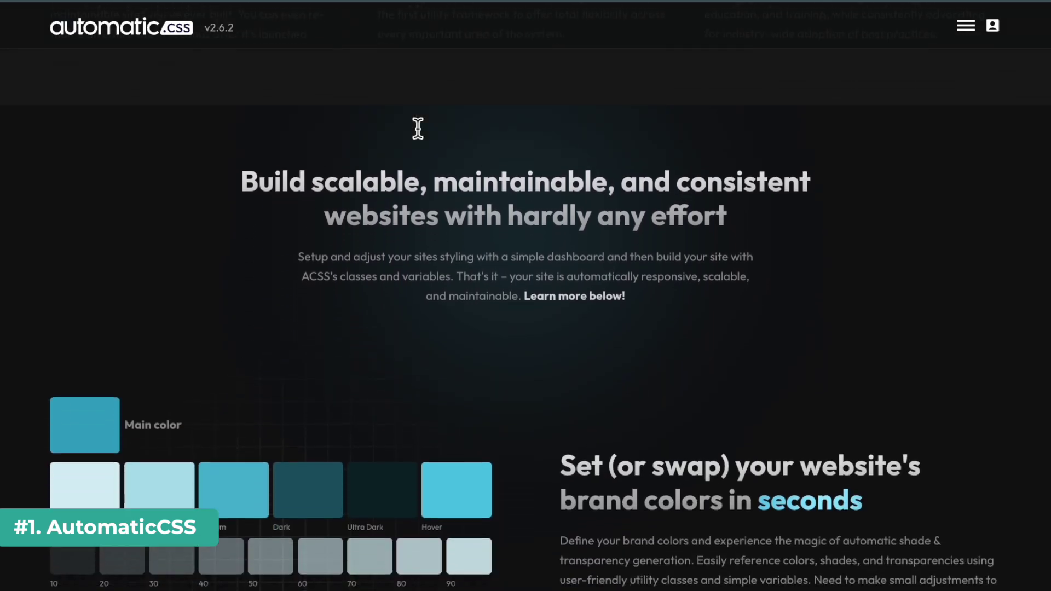
{"action": "scroll", "coordinate": [417, 124], "scroll_direction": "down", "scroll_amount": 3}
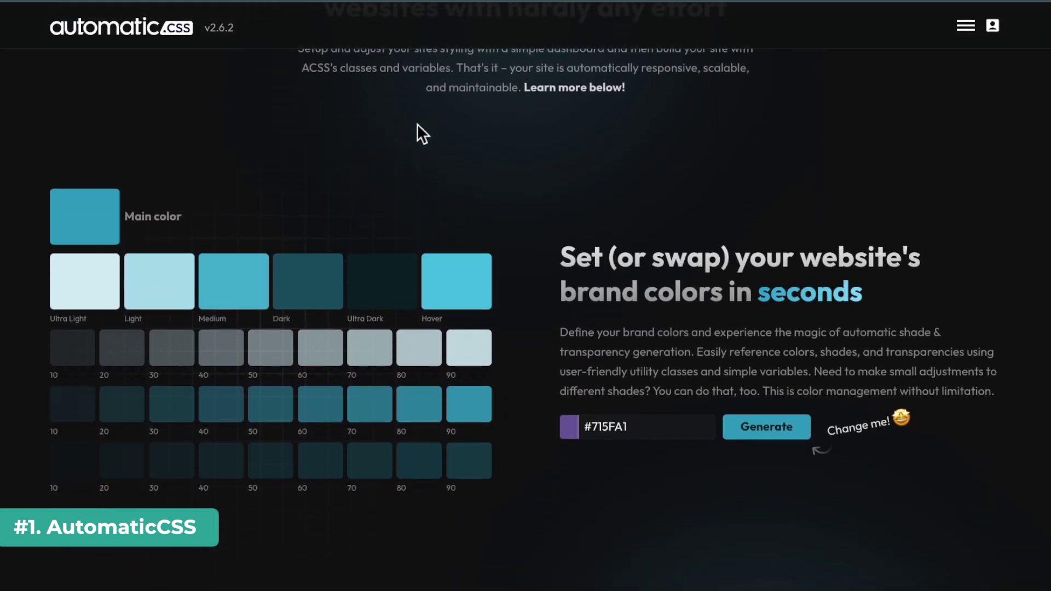
{"action": "scroll", "coordinate": [417, 124], "scroll_direction": "down", "scroll_amount": 5}
{"action": "scroll", "coordinate": [417, 123], "scroll_direction": "down", "scroll_amount": 4}
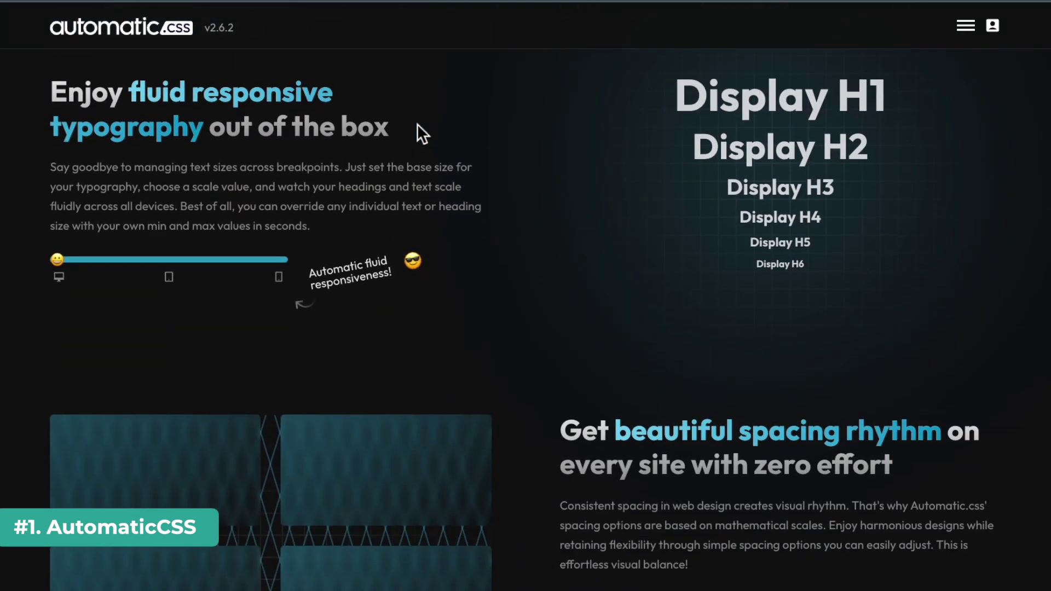
{"action": "scroll", "coordinate": [417, 124], "scroll_direction": "down", "scroll_amount": 5}
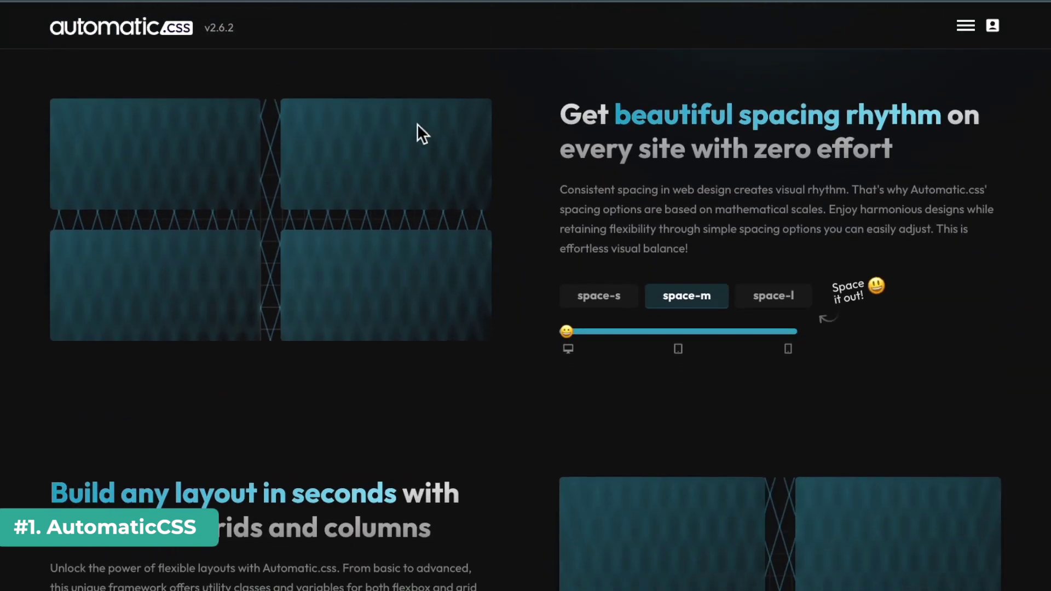
{"action": "scroll", "coordinate": [417, 124], "scroll_direction": "down", "scroll_amount": 6}
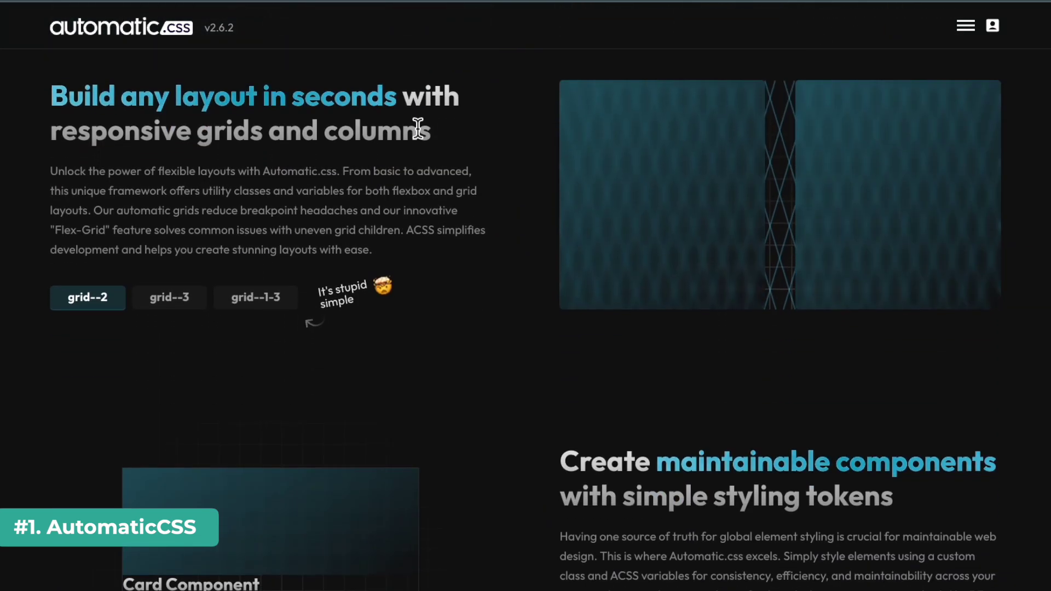
{"action": "scroll", "coordinate": [417, 126], "scroll_direction": "down", "scroll_amount": 6}
{"action": "scroll", "coordinate": [417, 124], "scroll_direction": "down", "scroll_amount": 8}
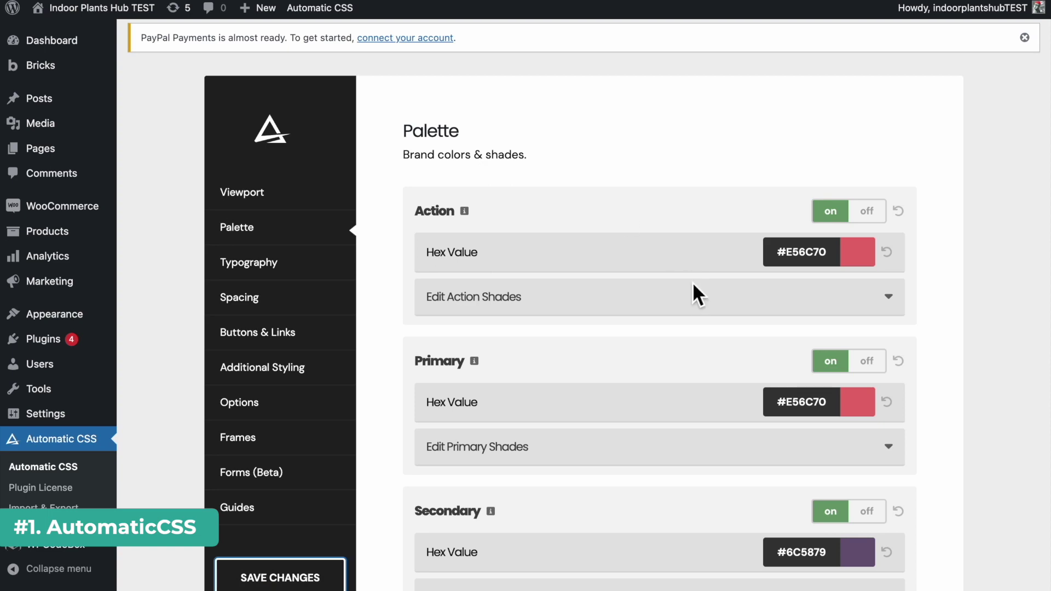
Step: Open the Bricks theme styles and expand the Element - Container settings
{"action": "scroll", "coordinate": [693, 283], "scroll_direction": "down", "scroll_amount": 6}
{"action": "scroll", "coordinate": [657, 246], "scroll_direction": "up", "scroll_amount": 6}
{"action": "scroll", "coordinate": [498, 375], "scroll_direction": "down", "scroll_amount": 12}
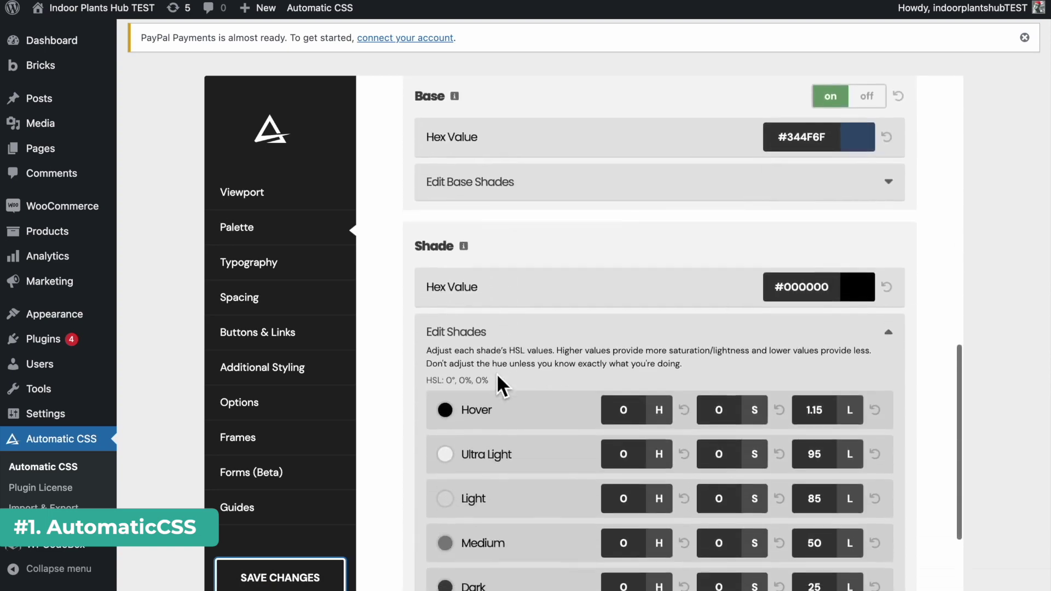
{"action": "scroll", "coordinate": [497, 373], "scroll_direction": "down", "scroll_amount": 3}
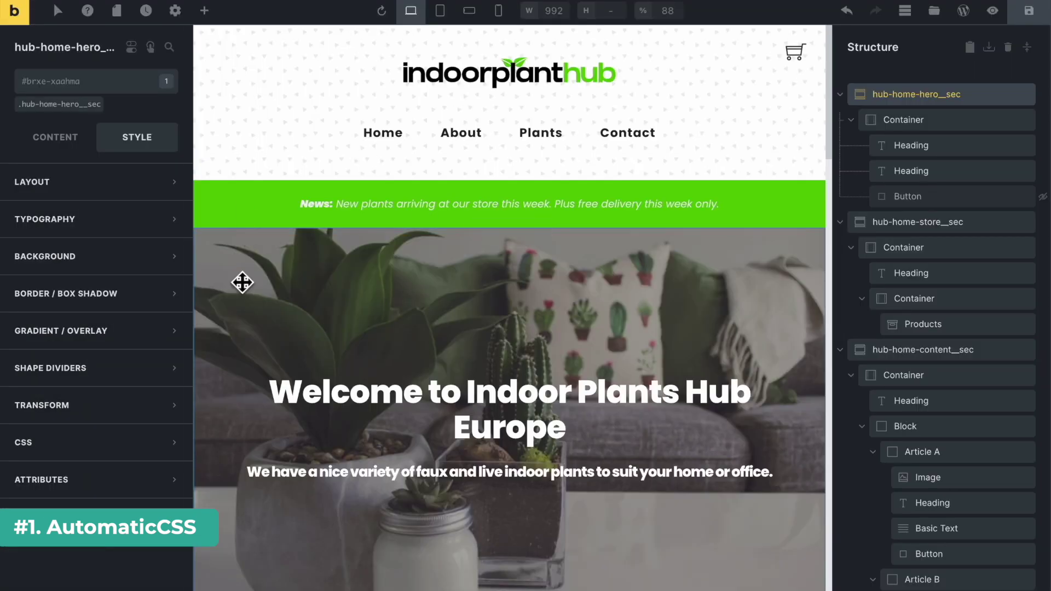
{"action": "left_click", "coordinate": [174, 12]}
{"action": "left_click", "coordinate": [161, 88]}
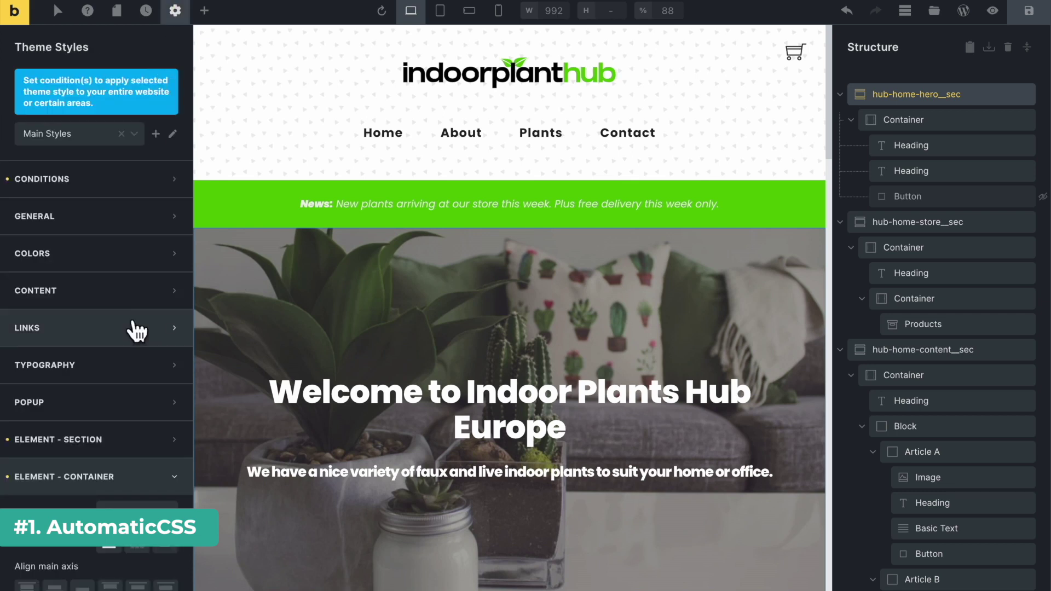
{"action": "scroll", "coordinate": [42, 394], "scroll_direction": "down", "scroll_amount": 1}
{"action": "left_click", "coordinate": [42, 397]}
{"action": "scroll", "coordinate": [47, 411], "scroll_direction": "down", "scroll_amount": 4}
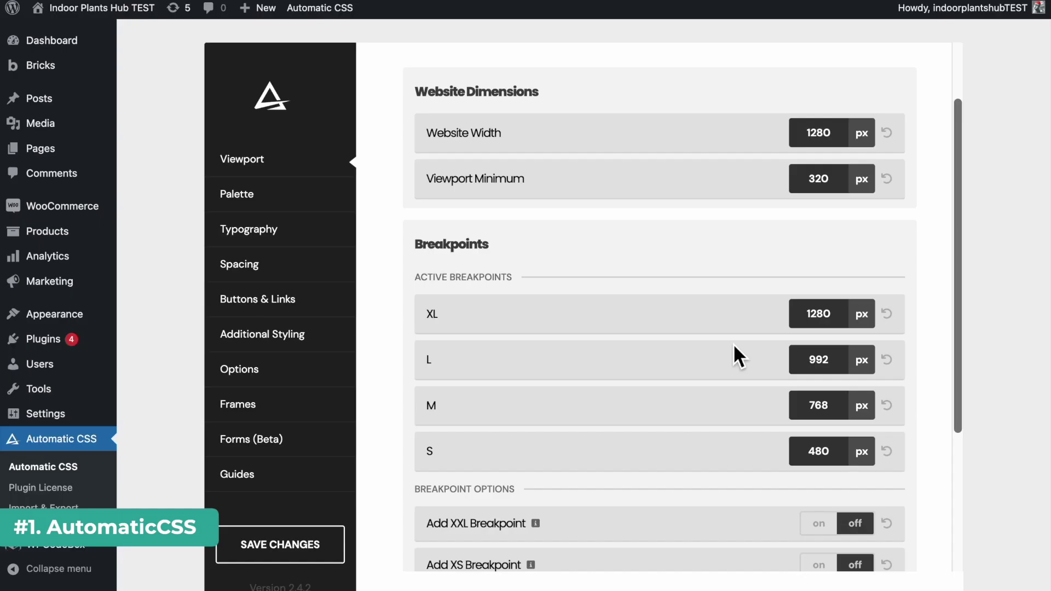
{"action": "scroll", "coordinate": [641, 423], "scroll_direction": "down", "scroll_amount": 1}
{"action": "scroll", "coordinate": [602, 429], "scroll_direction": "down", "scroll_amount": 2}
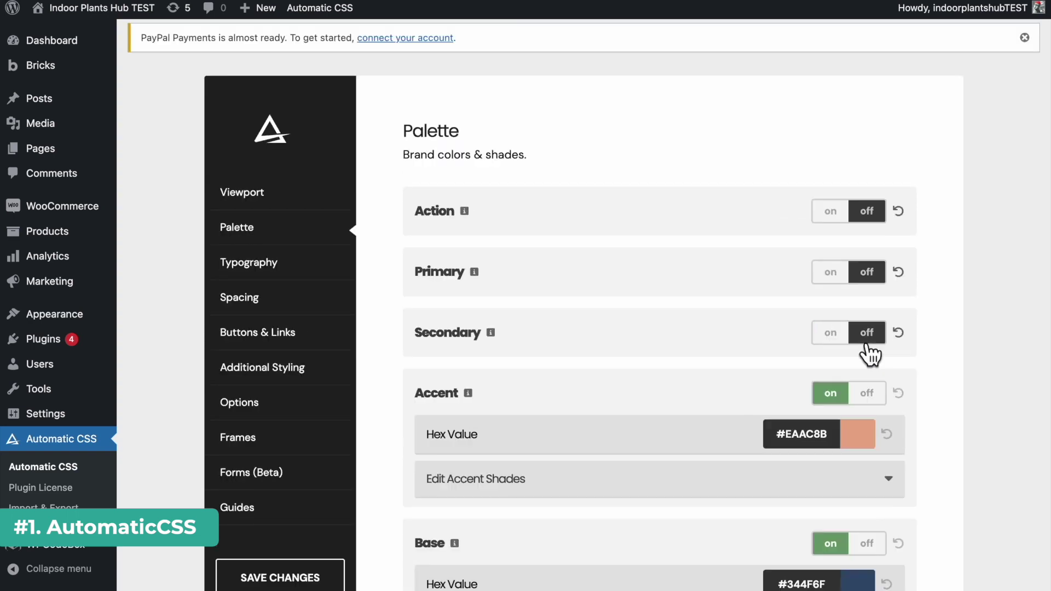
Step: Turn off the Accent and Base brand colours and turn on Action and Primary
{"action": "left_click", "coordinate": [866, 393]}
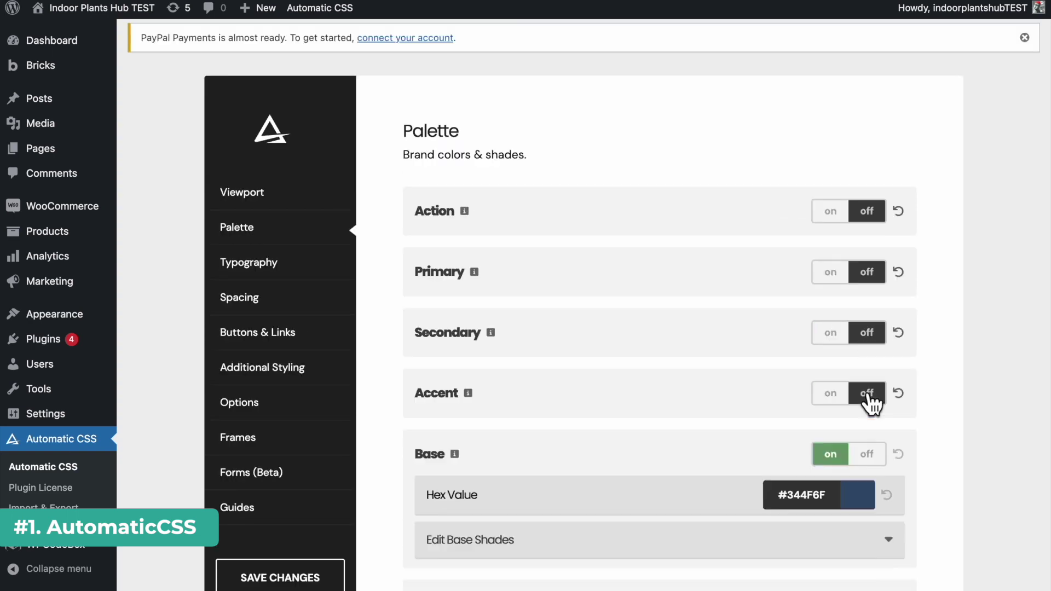
{"action": "left_click", "coordinate": [867, 454]}
{"action": "left_click", "coordinate": [830, 211]}
{"action": "left_click", "coordinate": [830, 361]}
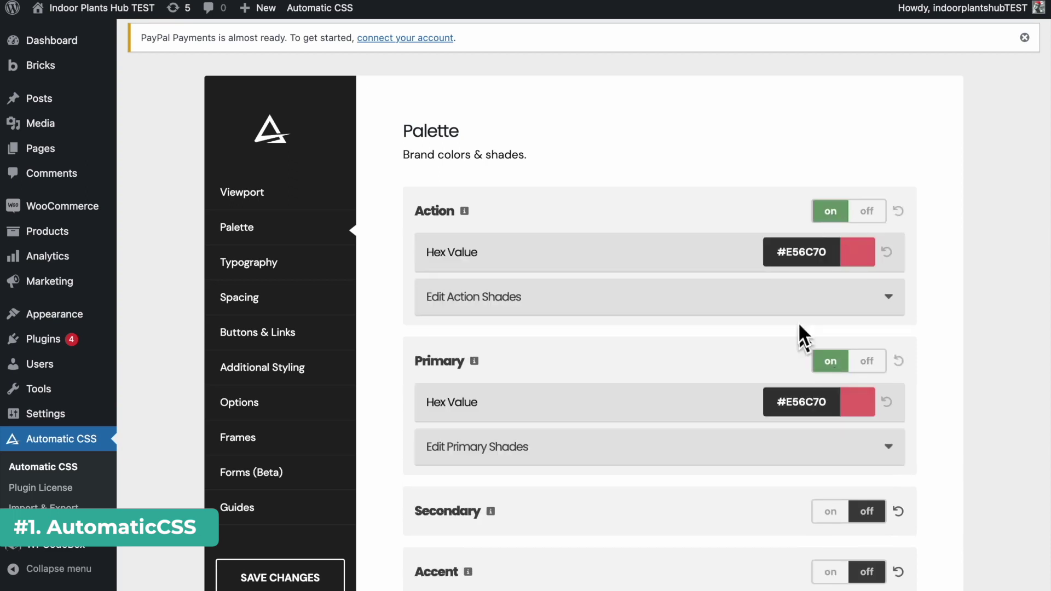
{"action": "scroll", "coordinate": [777, 402], "scroll_direction": "down", "scroll_amount": 5}
{"action": "scroll", "coordinate": [810, 343], "scroll_direction": "up", "scroll_amount": 5}
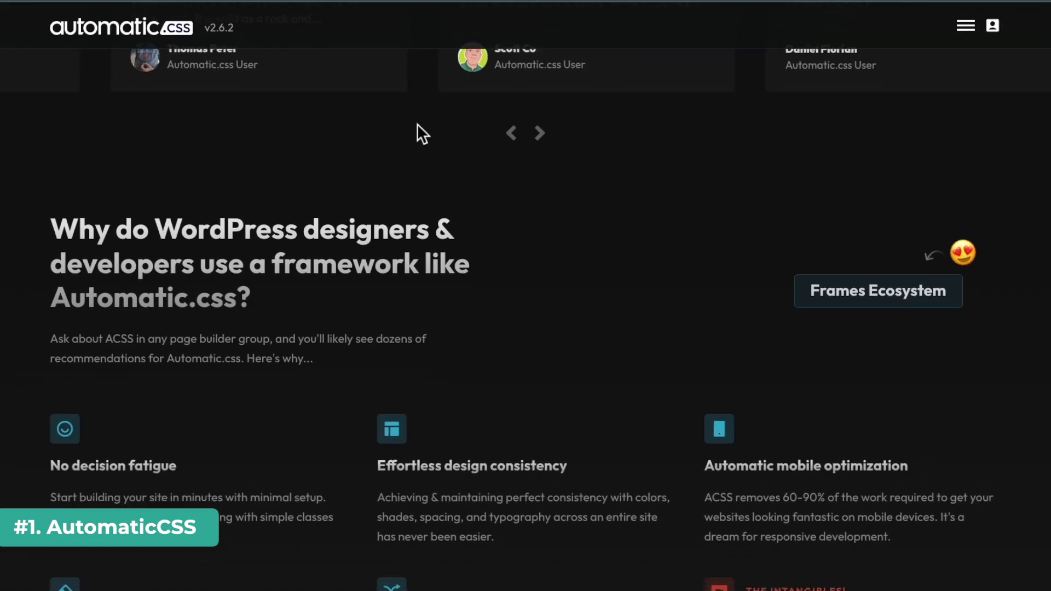
{"action": "scroll", "coordinate": [417, 124], "scroll_direction": "down", "scroll_amount": 7}
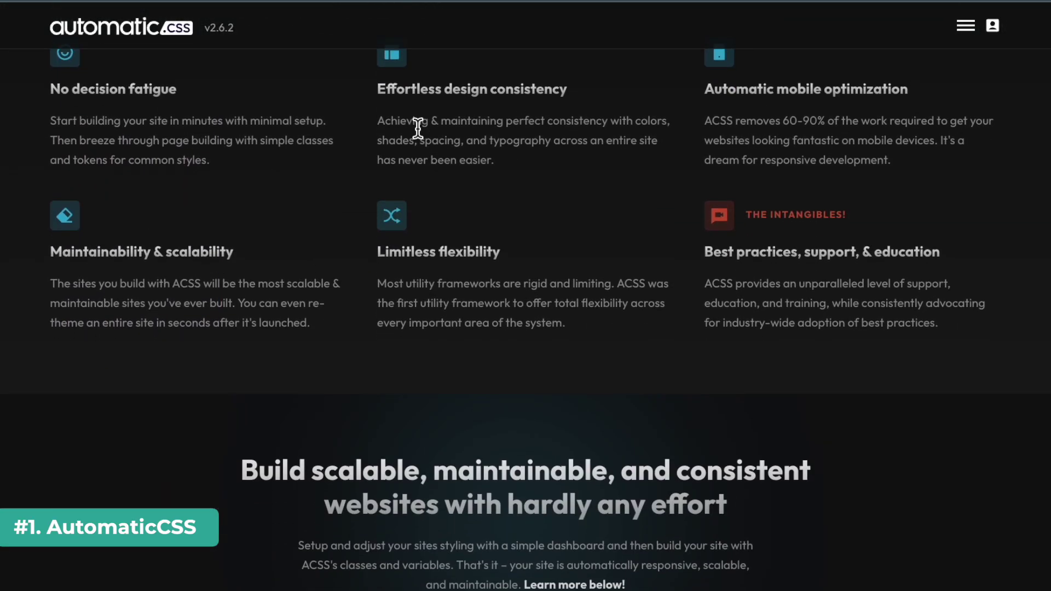
{"action": "scroll", "coordinate": [417, 123], "scroll_direction": "down", "scroll_amount": 4}
{"action": "scroll", "coordinate": [417, 123], "scroll_direction": "down", "scroll_amount": 3}
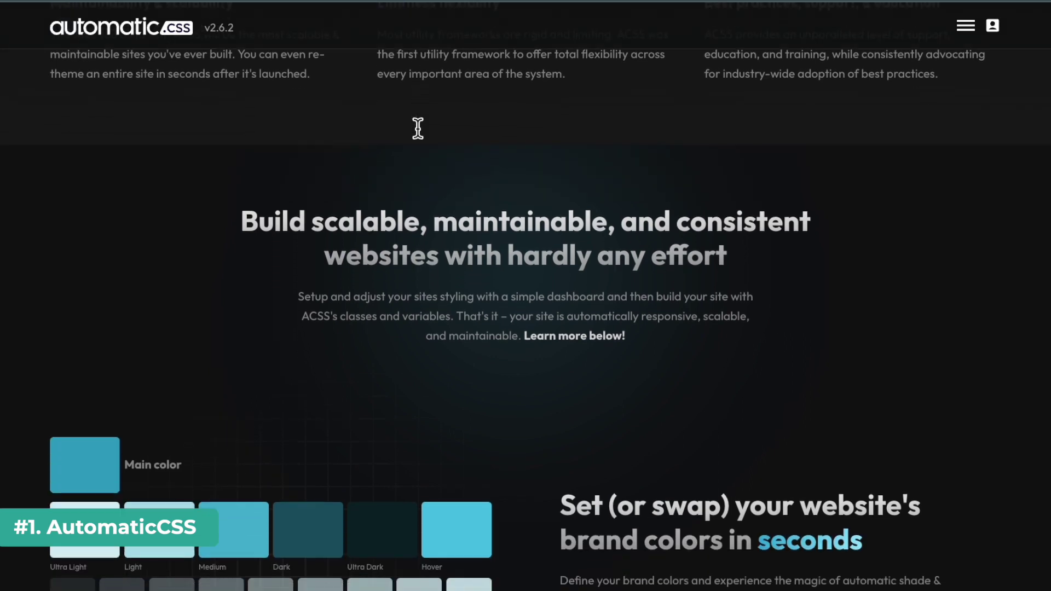
{"action": "scroll", "coordinate": [417, 124], "scroll_direction": "down", "scroll_amount": 3}
{"action": "scroll", "coordinate": [417, 123], "scroll_direction": "down", "scroll_amount": 6}
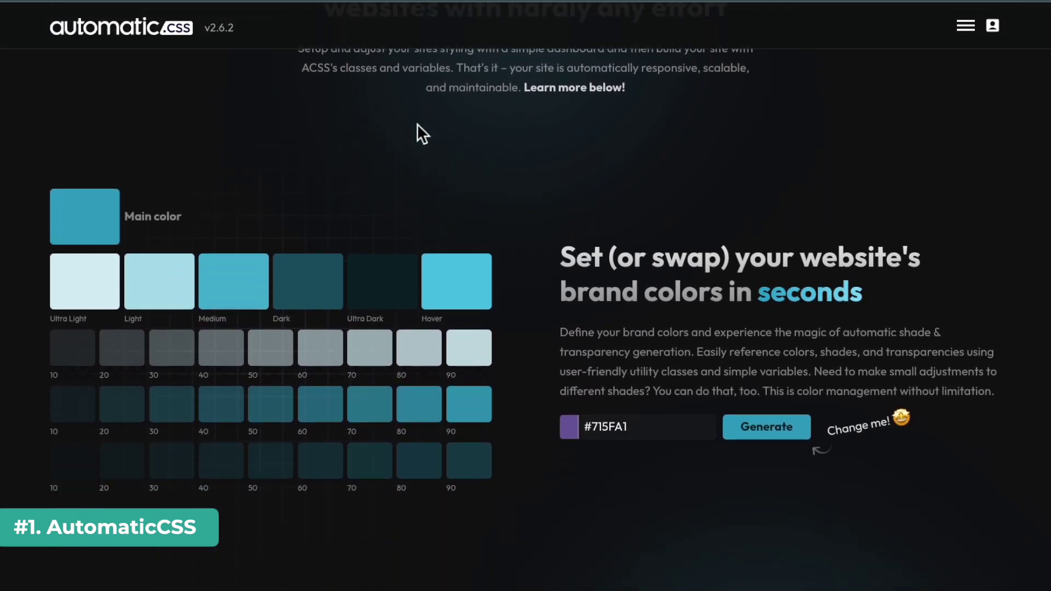
{"action": "scroll", "coordinate": [417, 123], "scroll_direction": "down", "scroll_amount": 10}
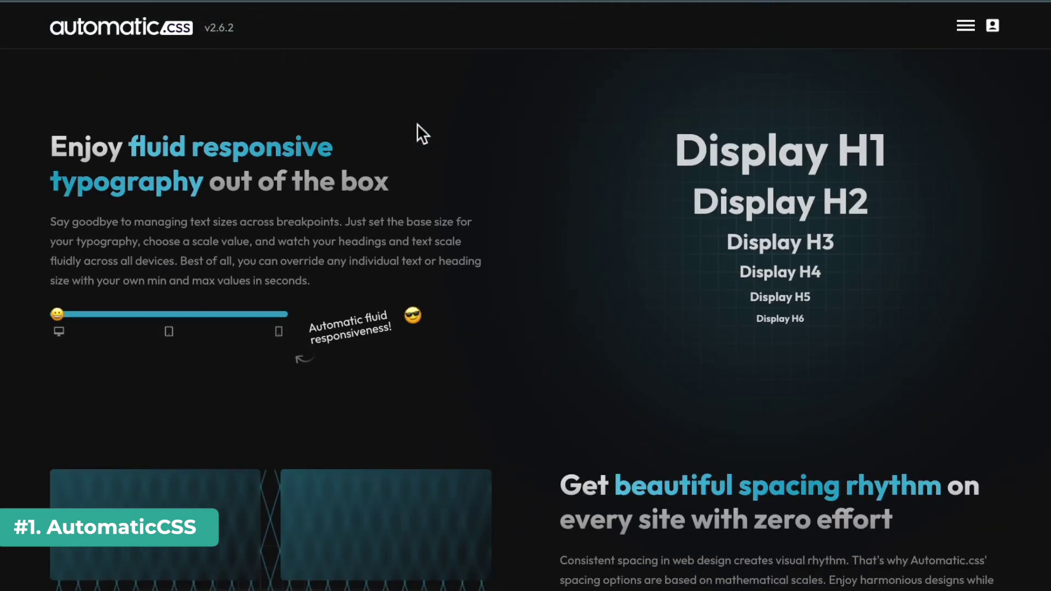
{"action": "scroll", "coordinate": [417, 124], "scroll_direction": "down", "scroll_amount": 1}
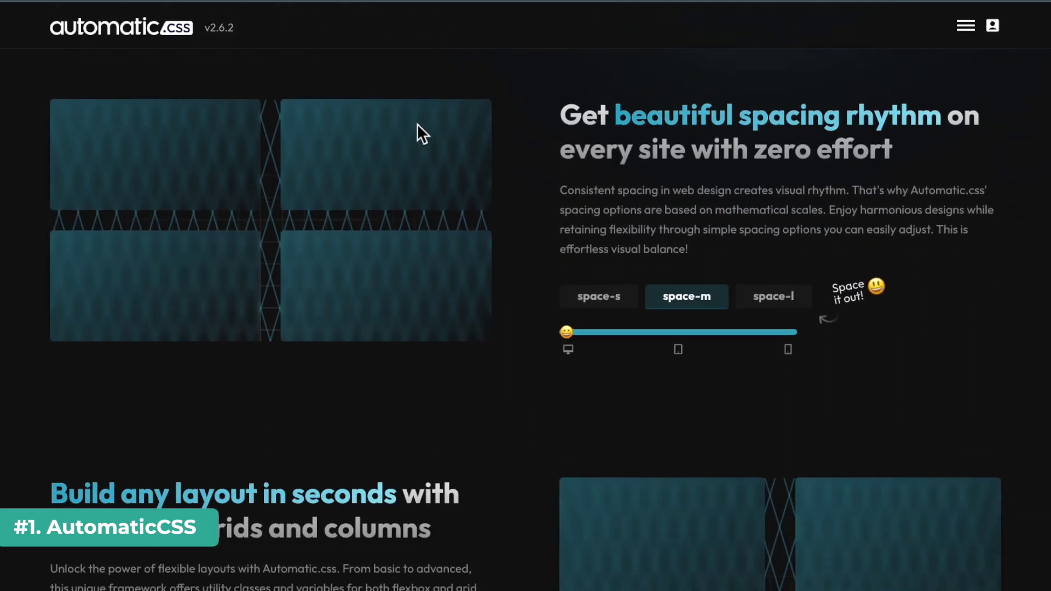
{"action": "scroll", "coordinate": [417, 124], "scroll_direction": "down", "scroll_amount": 6}
{"action": "scroll", "coordinate": [417, 124], "scroll_direction": "down", "scroll_amount": 8}
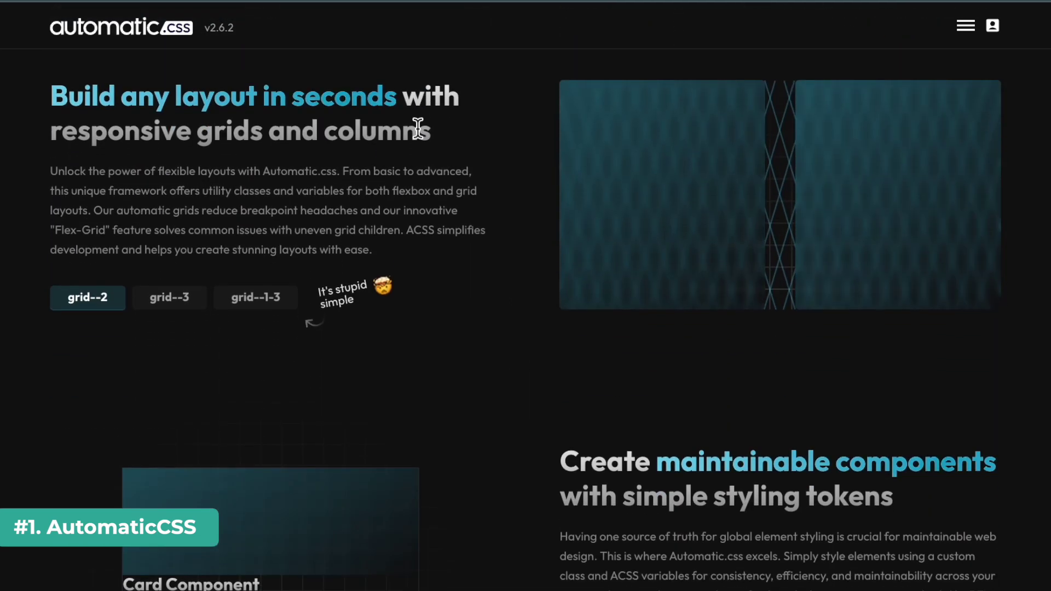
{"action": "key", "text": "Home"}
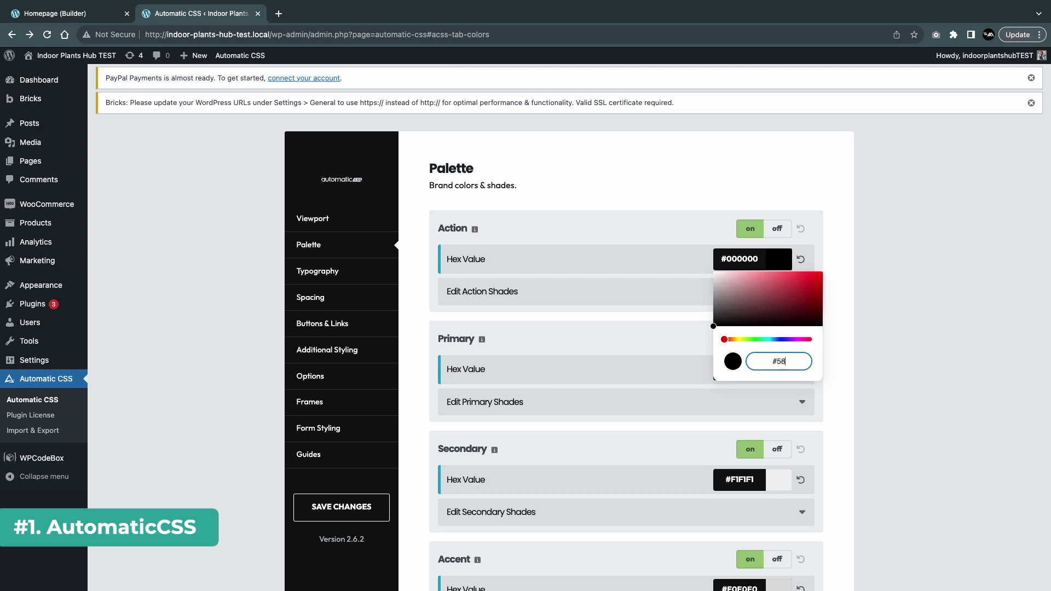
Step: Confirm Action as #58C701 and apply it from the ACSS Global palette as the hero background
{"action": "key", "text": "Return"}
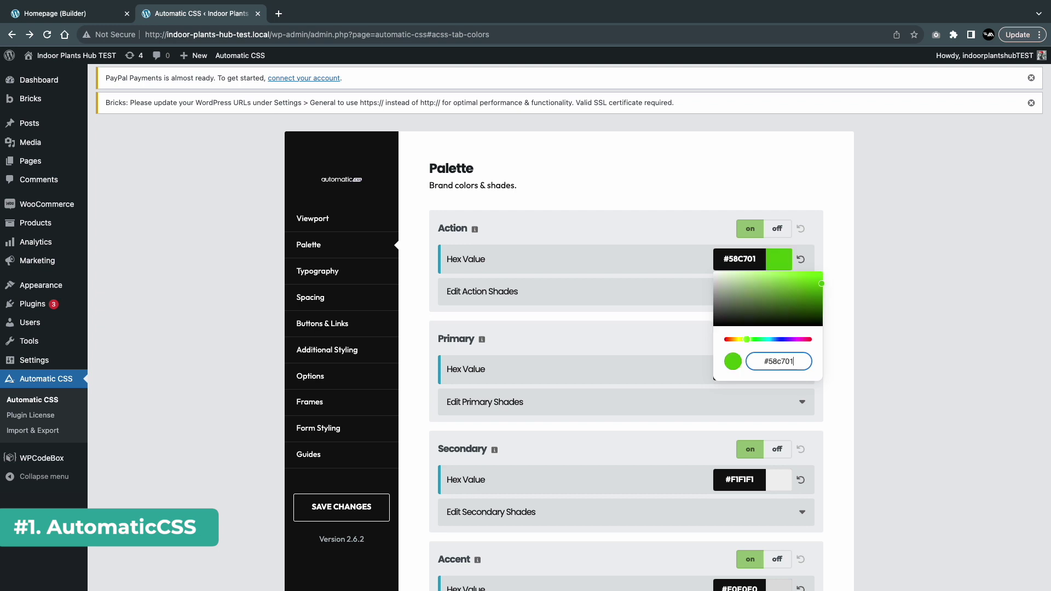
{"action": "left_click", "coordinate": [671, 262]}
{"action": "left_click", "coordinate": [72, 14]}
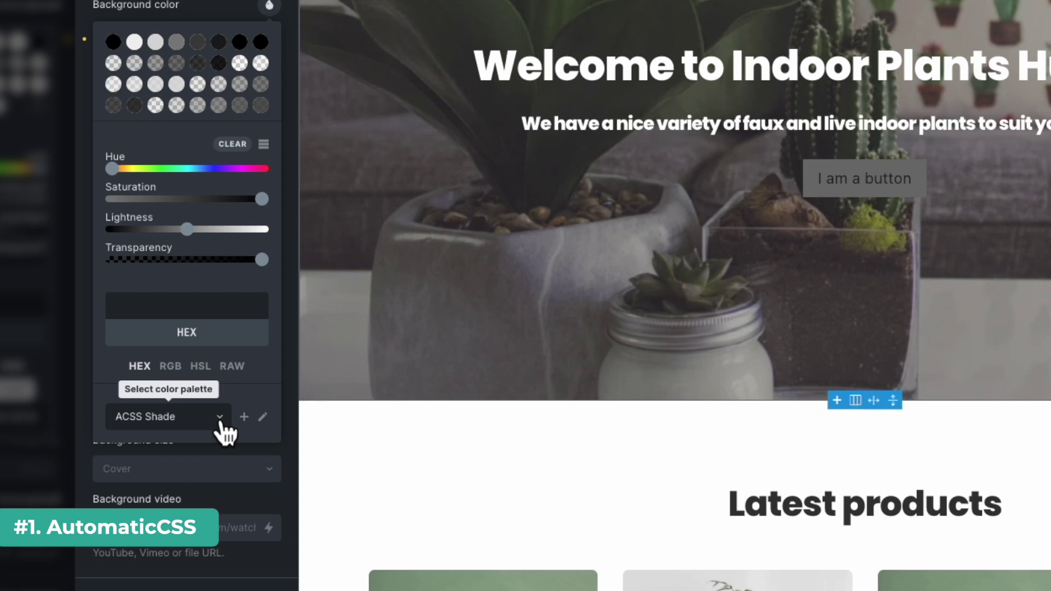
{"action": "left_click", "coordinate": [94, 422]}
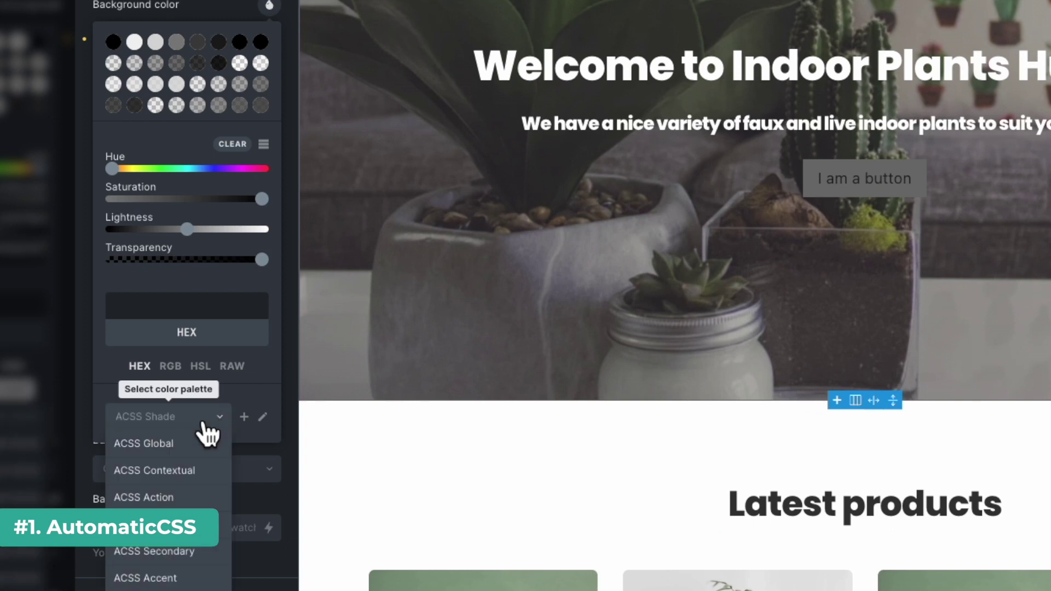
{"action": "left_click", "coordinate": [186, 445]}
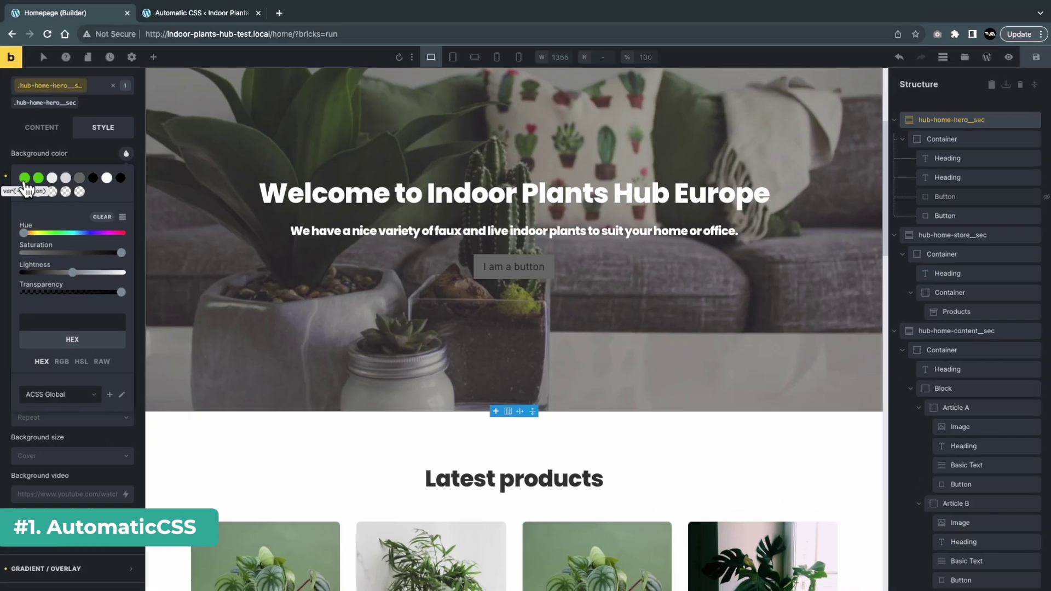
{"action": "left_click", "coordinate": [115, 41]}
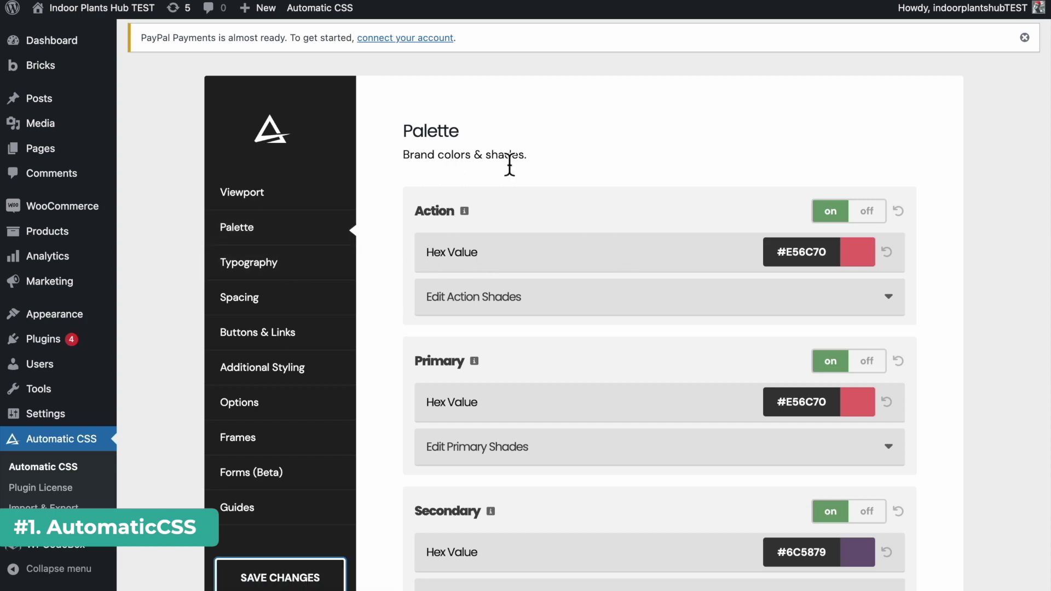
Step: Scroll through the Indoor Plants Hub homepage before editing it in Bricks
{"action": "scroll", "coordinate": [692, 282], "scroll_direction": "down", "scroll_amount": 6}
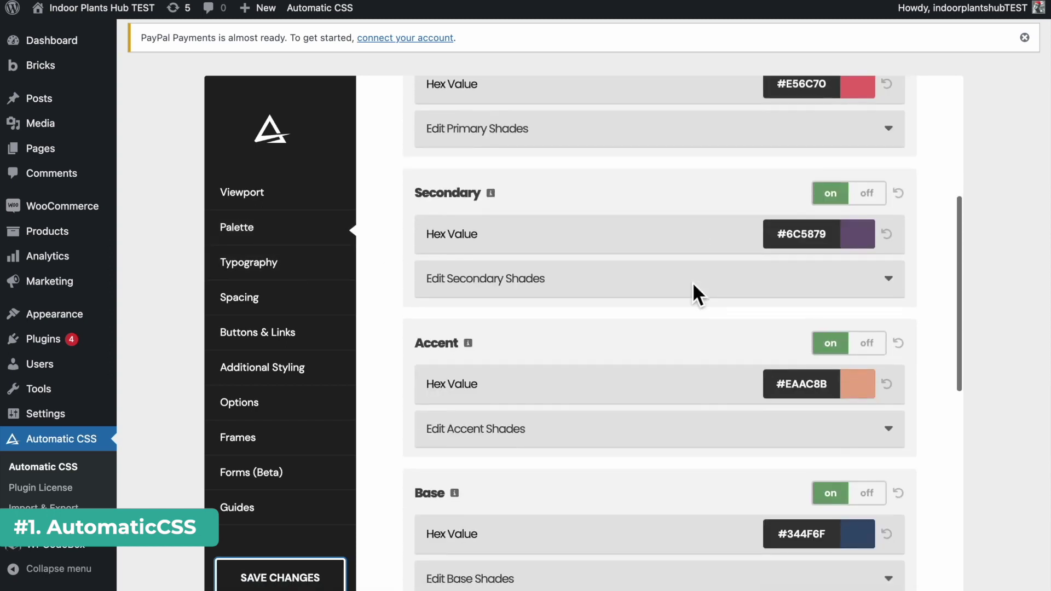
{"action": "scroll", "coordinate": [691, 281], "scroll_direction": "up", "scroll_amount": 6}
{"action": "scroll", "coordinate": [499, 376], "scroll_direction": "down", "scroll_amount": 10}
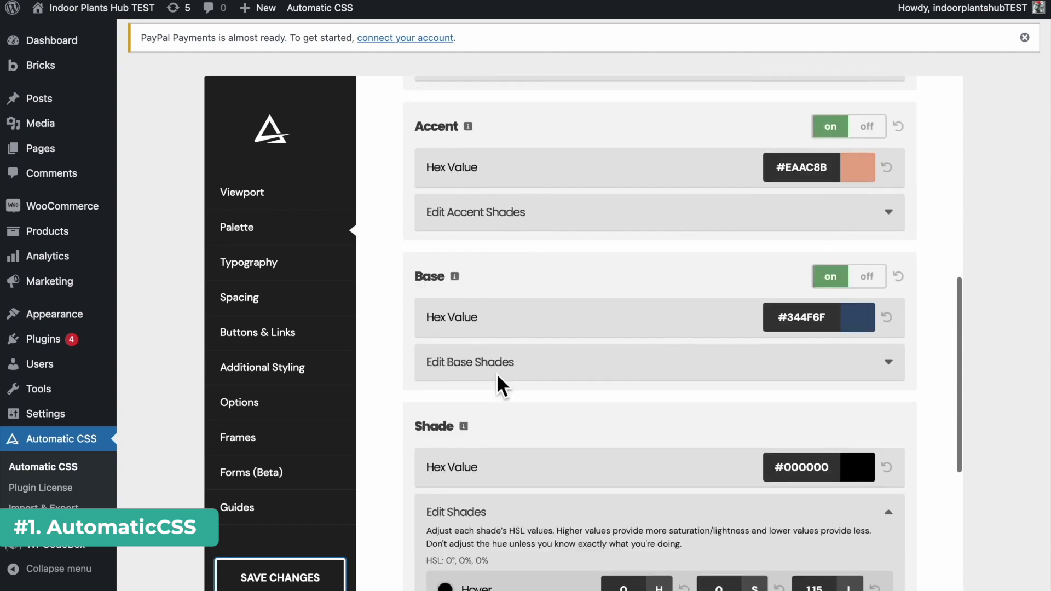
{"action": "scroll", "coordinate": [629, 372], "scroll_direction": "down", "scroll_amount": 2}
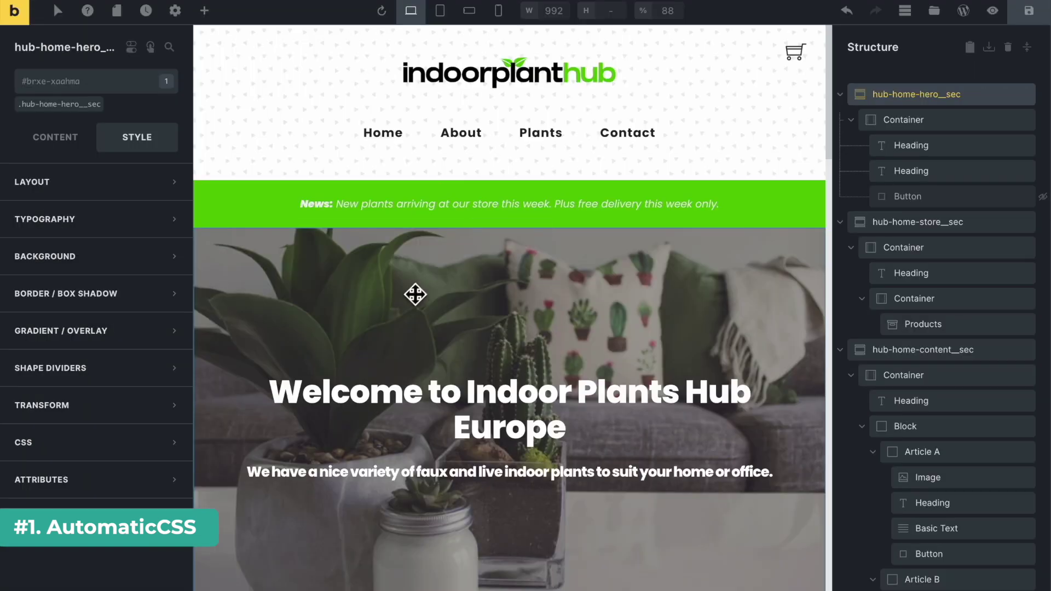
Step: Open the Bricks Theme Styles from the settings and scroll through the Container options
{"action": "left_click", "coordinate": [174, 12]}
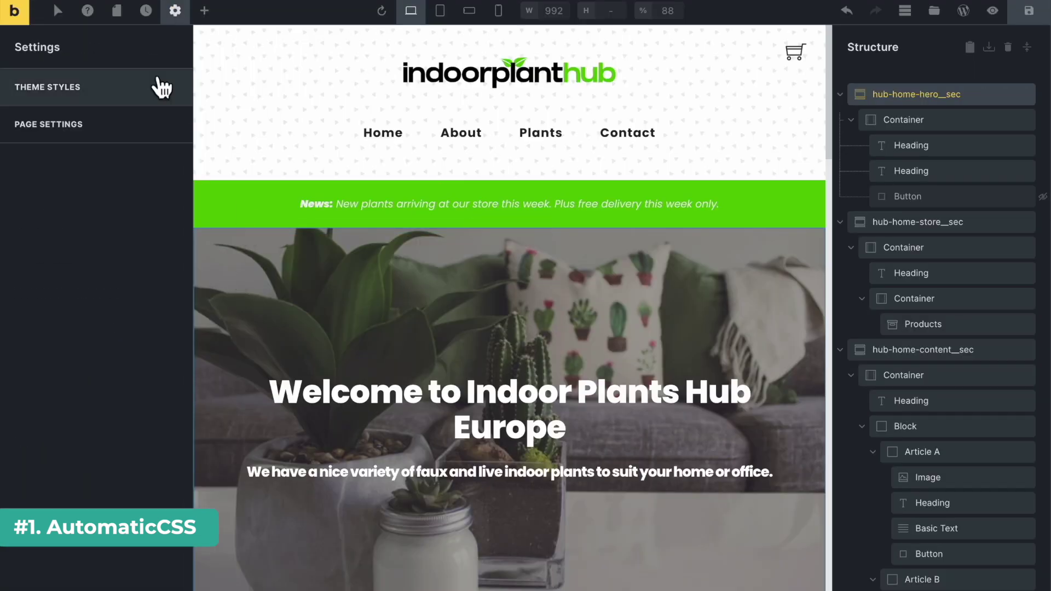
{"action": "left_click", "coordinate": [157, 87]}
{"action": "scroll", "coordinate": [137, 330], "scroll_direction": "down", "scroll_amount": 5}
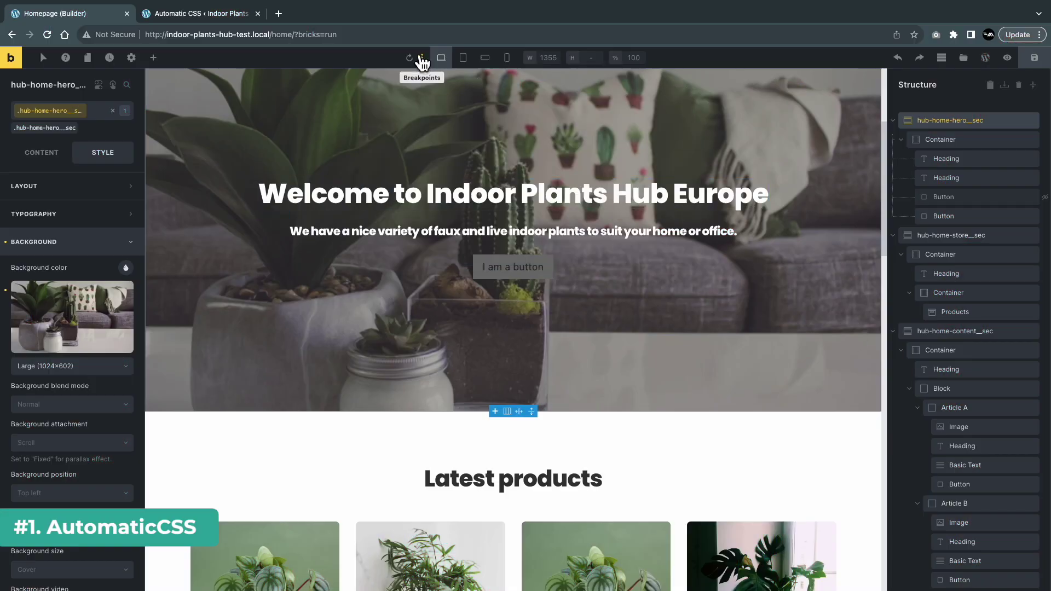
Step: Add a 'Small Mobile Portrait' breakpoint at 320px, then switch it off
{"action": "left_click", "coordinate": [422, 59]}
{"action": "left_click", "coordinate": [606, 116]}
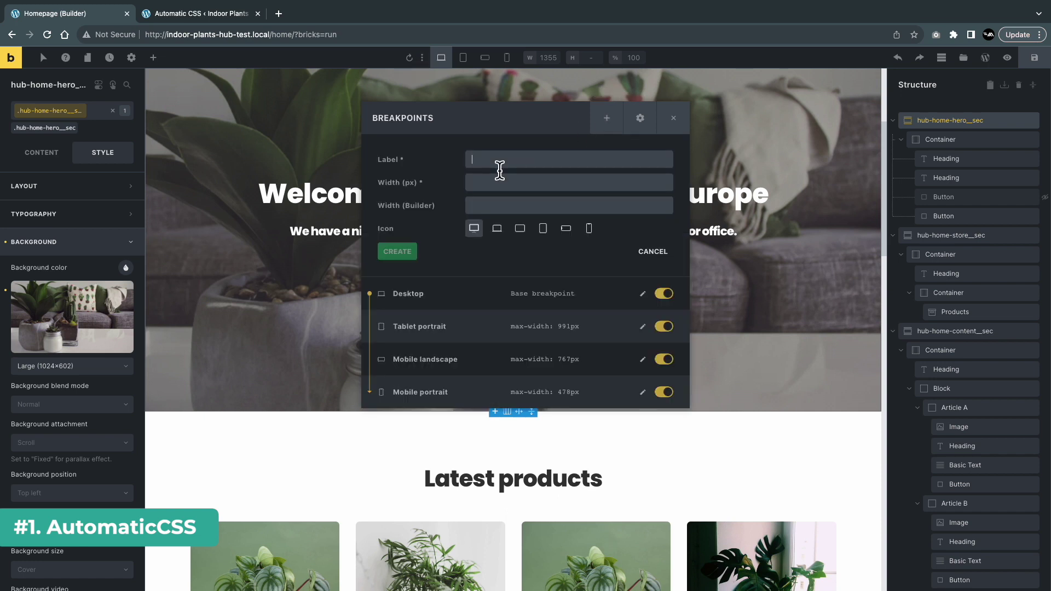
{"action": "type", "text": "Small Mobile Portrait"}
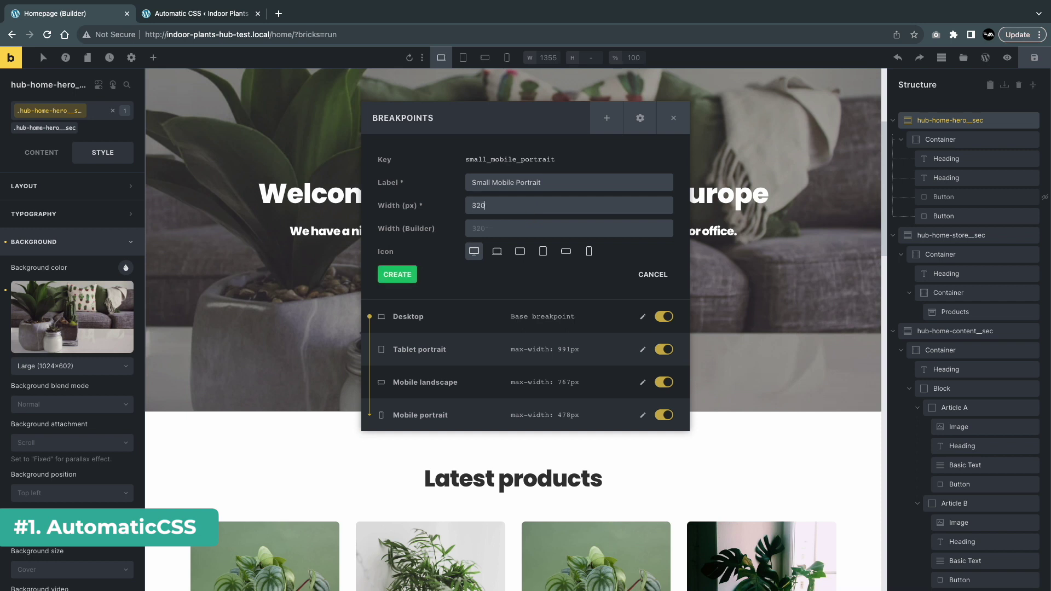
{"action": "left_click", "coordinate": [398, 275]}
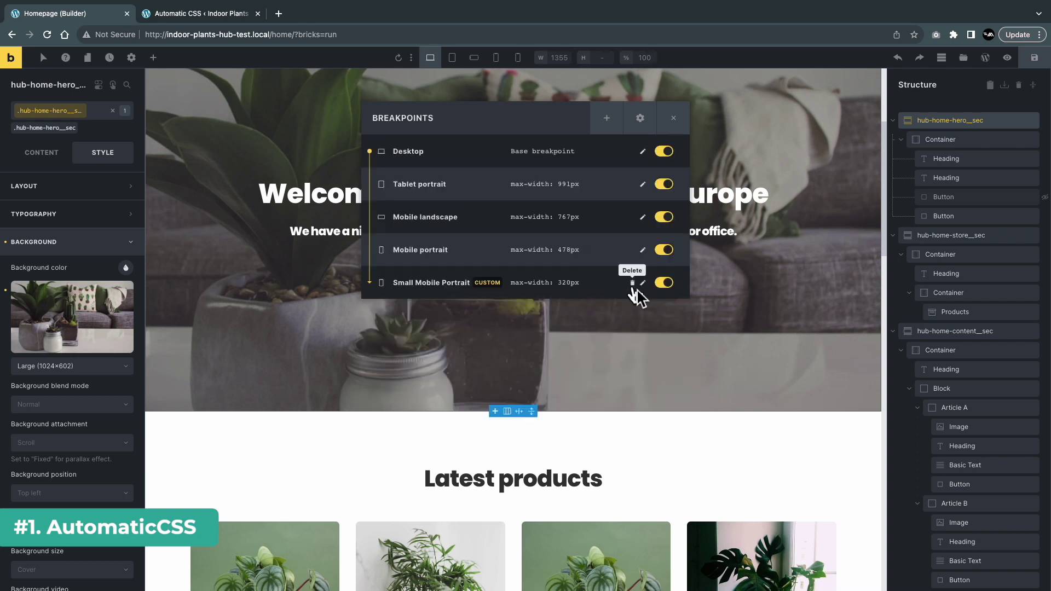
{"action": "left_click", "coordinate": [664, 284]}
Step: Reset all breakpoints to the defaults and enable the XS breakpoint
{"action": "left_click", "coordinate": [644, 123]}
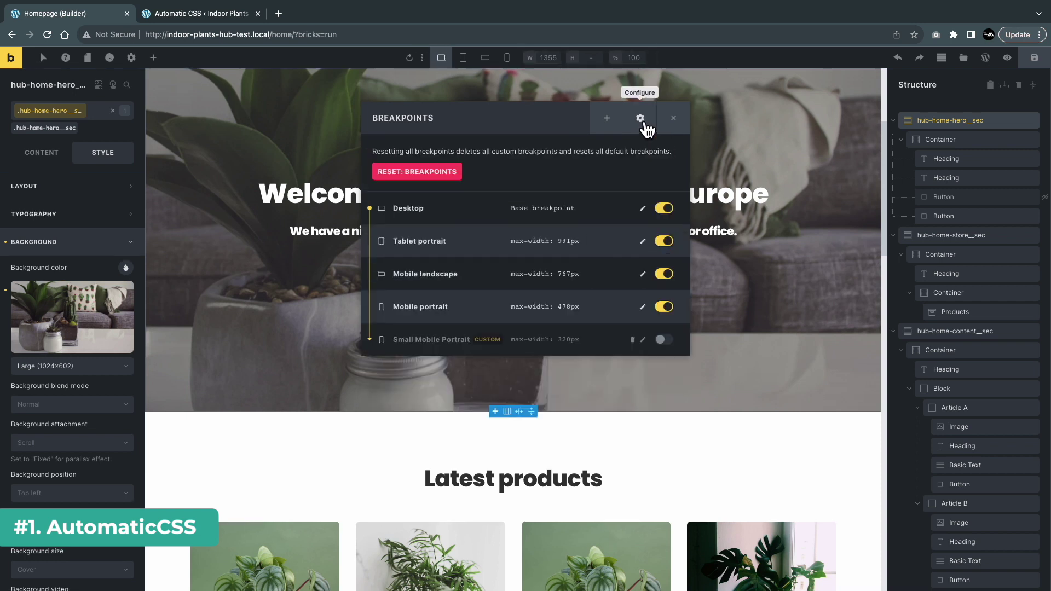
{"action": "left_click", "coordinate": [452, 174]}
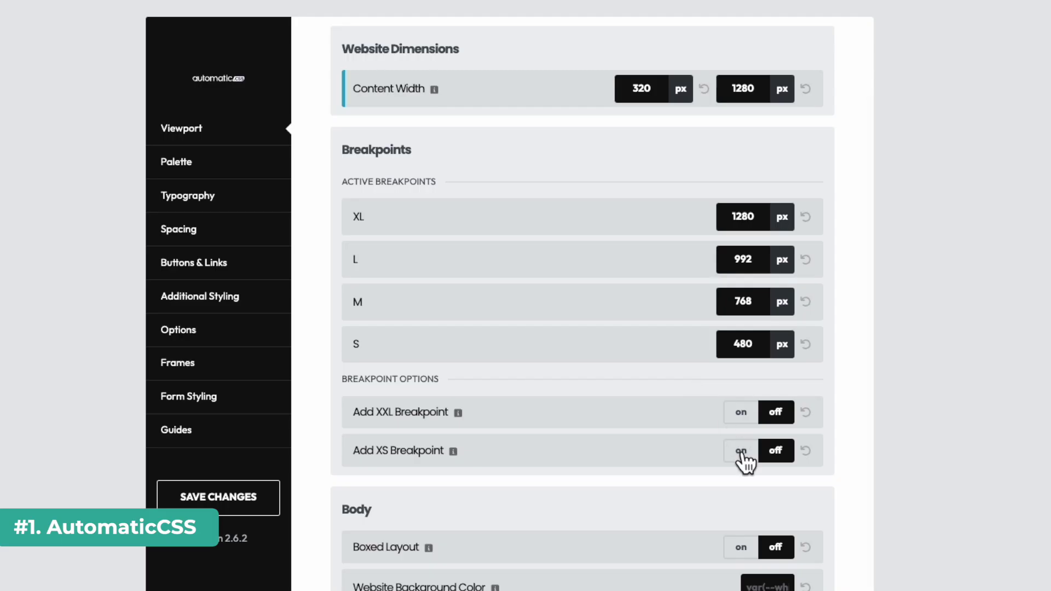
{"action": "left_click", "coordinate": [741, 457]}
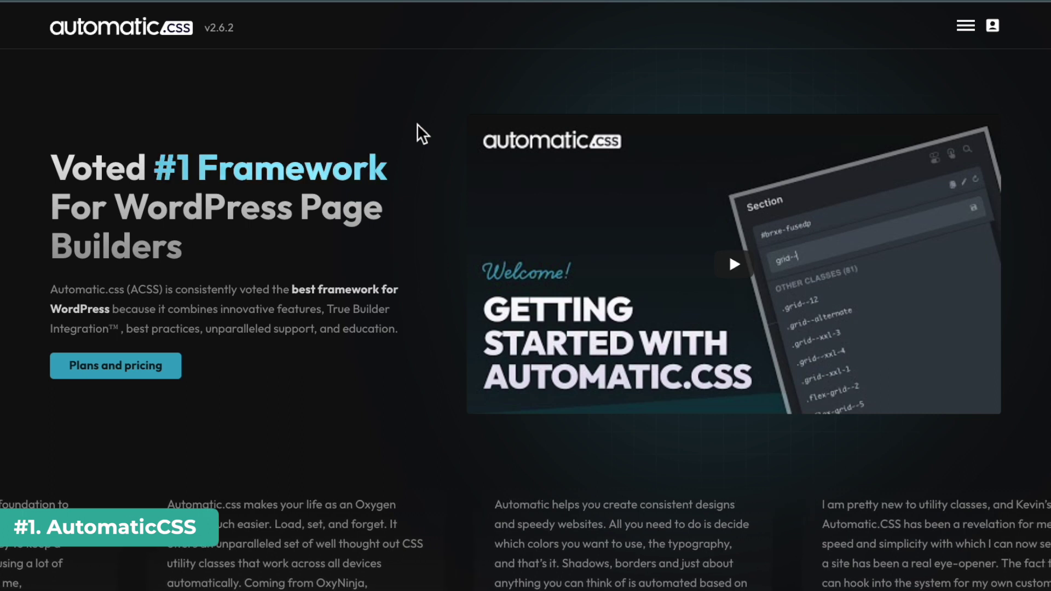
Step: Scroll past the testimonials to the 'Why do WordPress designers' section
{"action": "scroll", "coordinate": [417, 125], "scroll_direction": "down", "scroll_amount": 1}
{"action": "scroll", "coordinate": [417, 125], "scroll_direction": "down", "scroll_amount": 8}
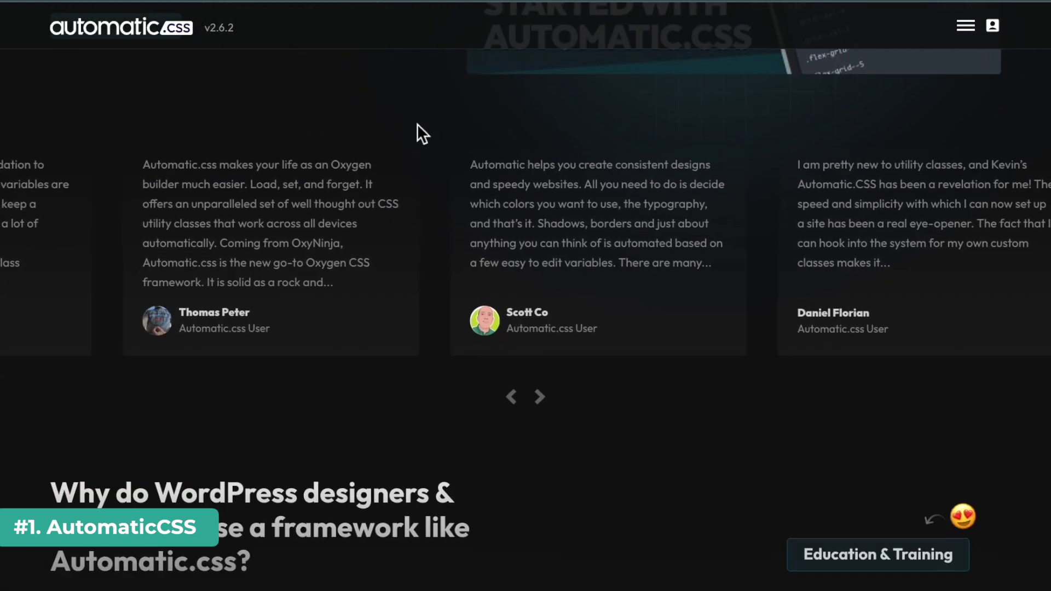
{"action": "scroll", "coordinate": [417, 124], "scroll_direction": "down", "scroll_amount": 3}
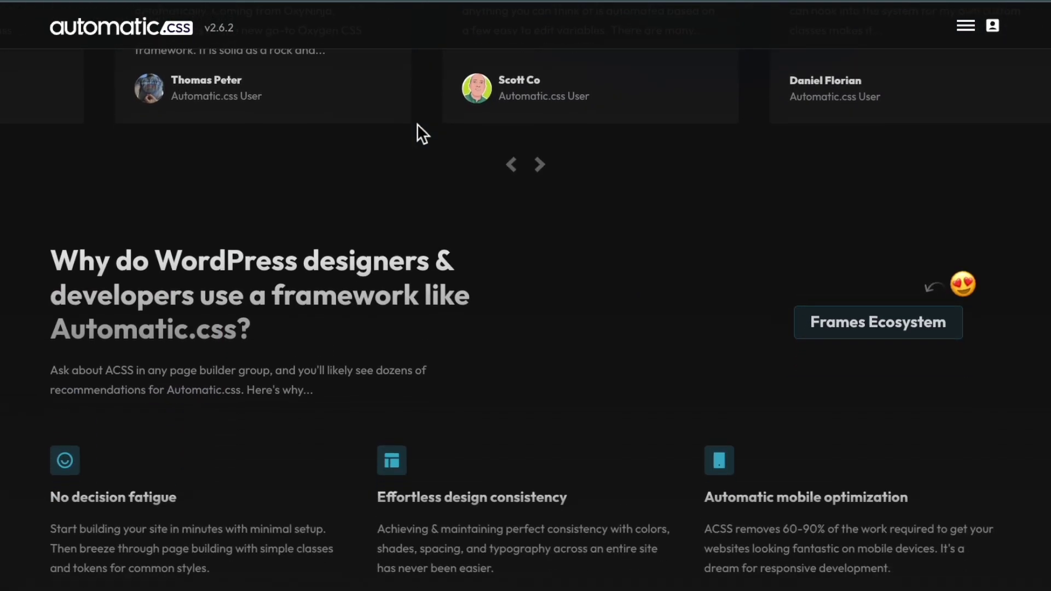
{"action": "scroll", "coordinate": [417, 123], "scroll_direction": "down", "scroll_amount": 2}
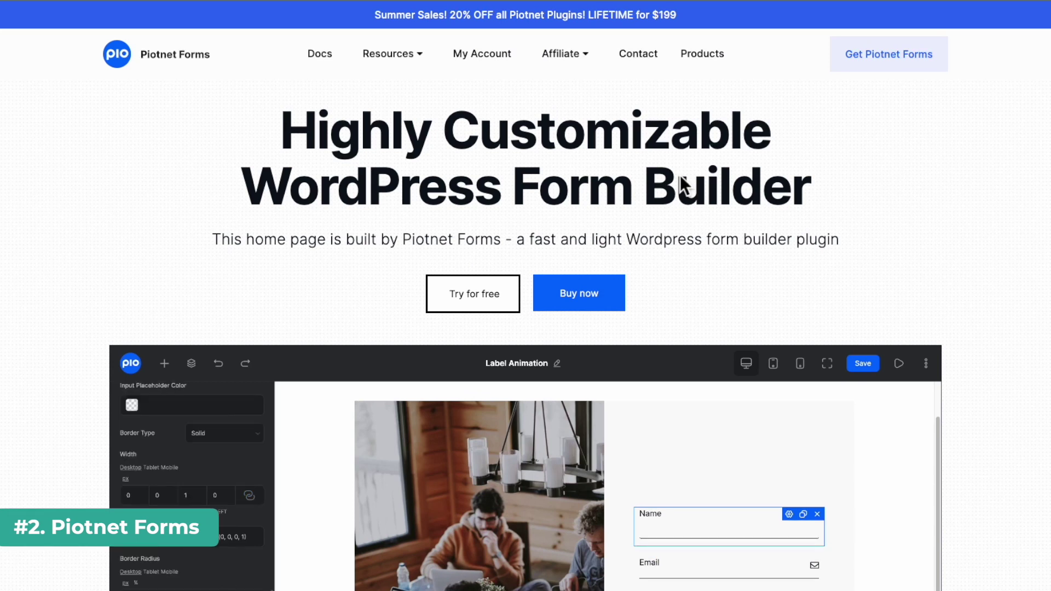
Step: Scroll through the Piotnet Forms features, templates and pricing down to the footer
{"action": "scroll", "coordinate": [687, 284], "scroll_direction": "down", "scroll_amount": 4}
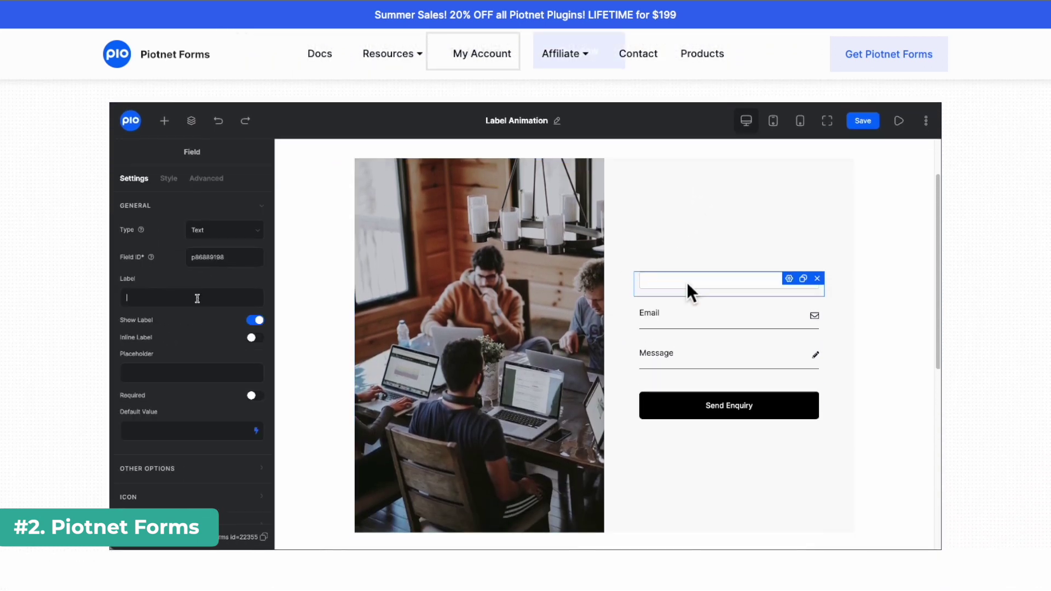
{"action": "scroll", "coordinate": [686, 281], "scroll_direction": "down", "scroll_amount": 10}
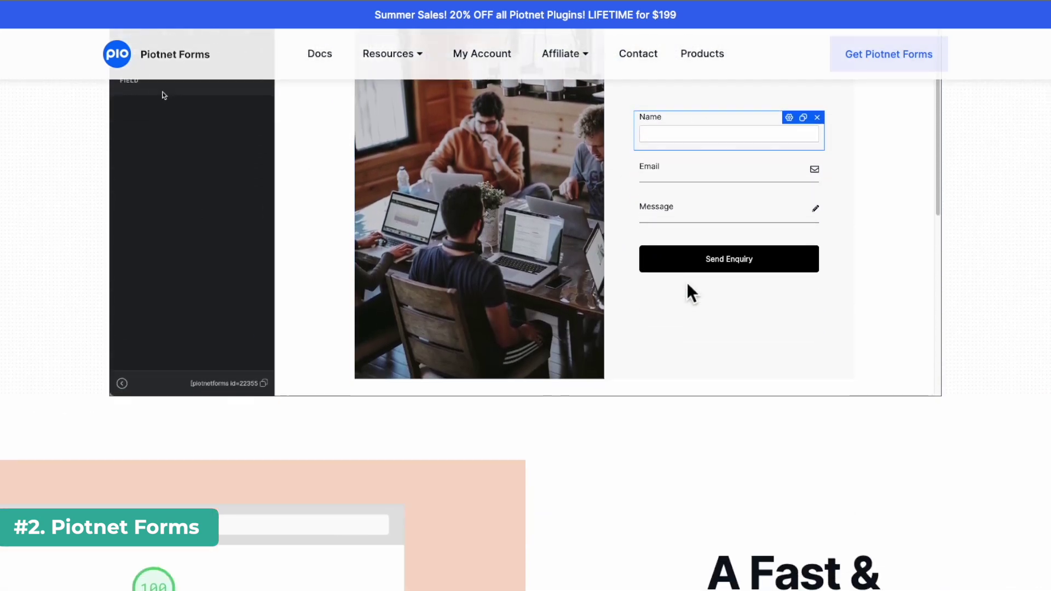
{"action": "scroll", "coordinate": [687, 281], "scroll_direction": "up", "scroll_amount": 1}
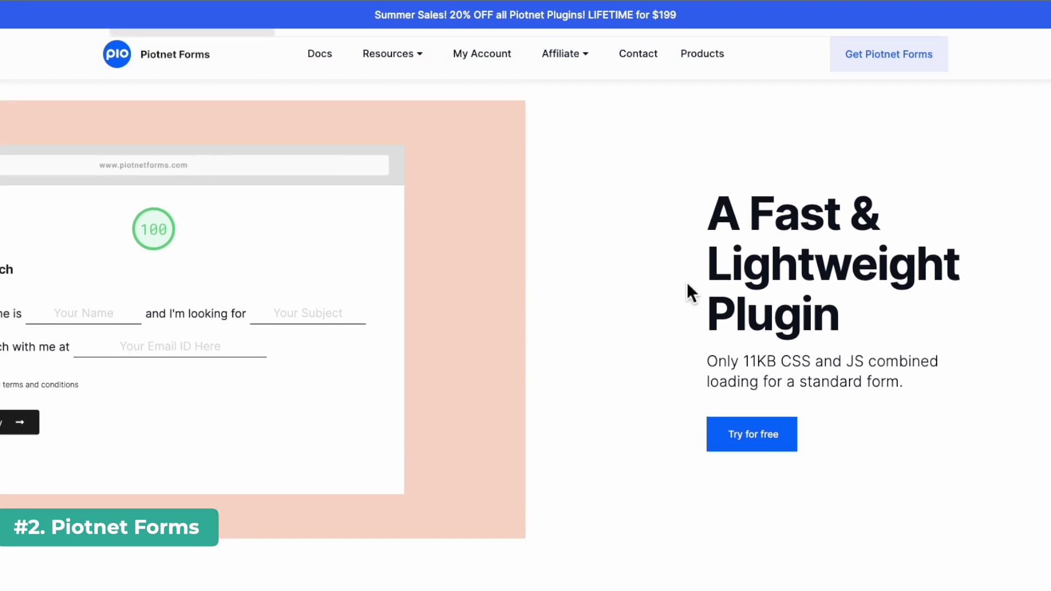
{"action": "scroll", "coordinate": [686, 281], "scroll_direction": "down", "scroll_amount": 9}
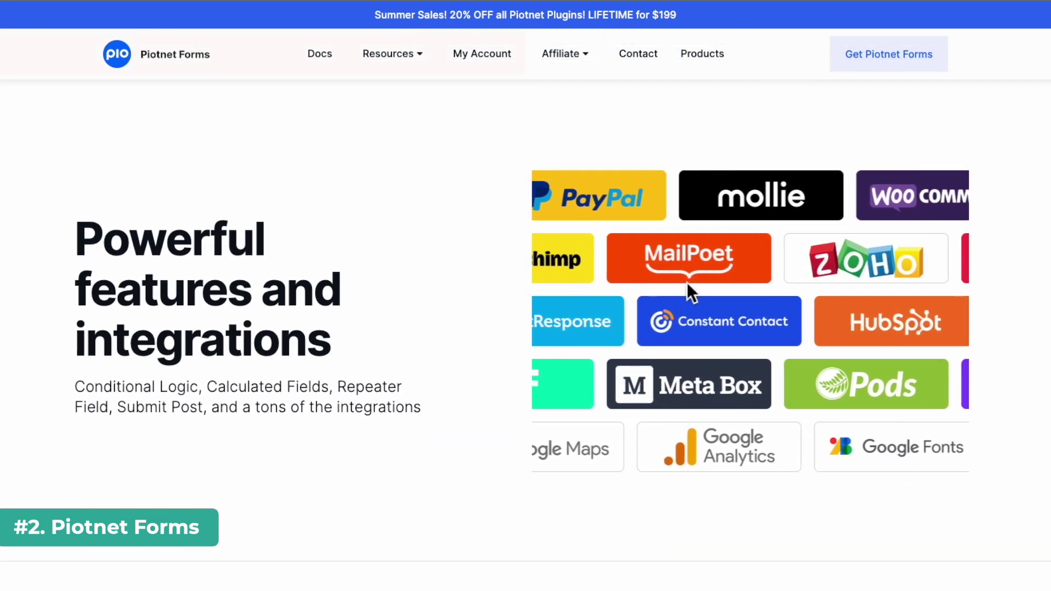
{"action": "scroll", "coordinate": [686, 281], "scroll_direction": "down", "scroll_amount": 9}
{"action": "scroll", "coordinate": [687, 284], "scroll_direction": "down", "scroll_amount": 5}
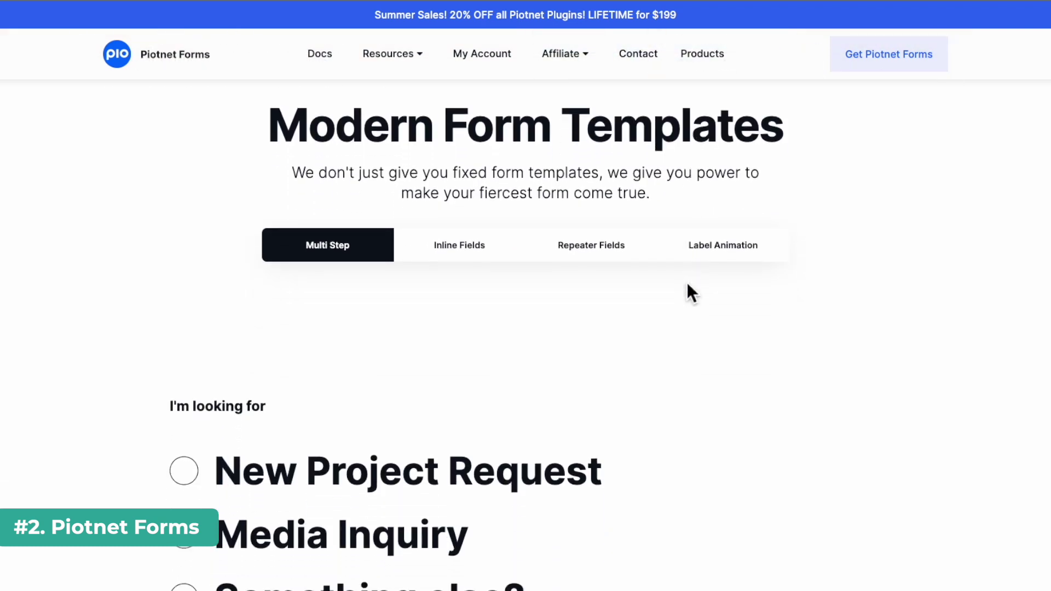
{"action": "scroll", "coordinate": [687, 284], "scroll_direction": "down", "scroll_amount": 10}
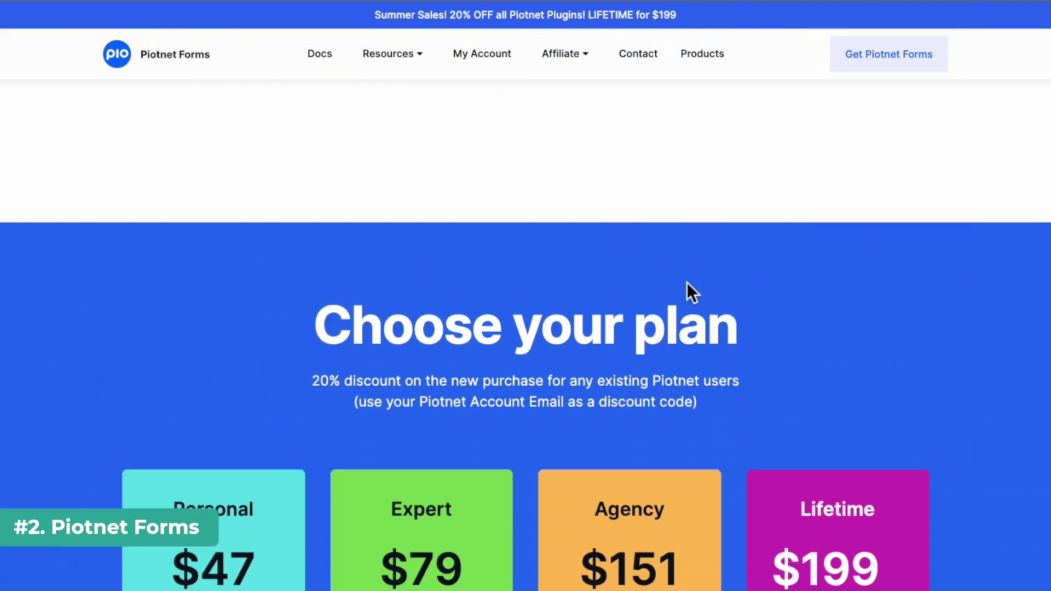
{"action": "scroll", "coordinate": [688, 285], "scroll_direction": "down", "scroll_amount": 1}
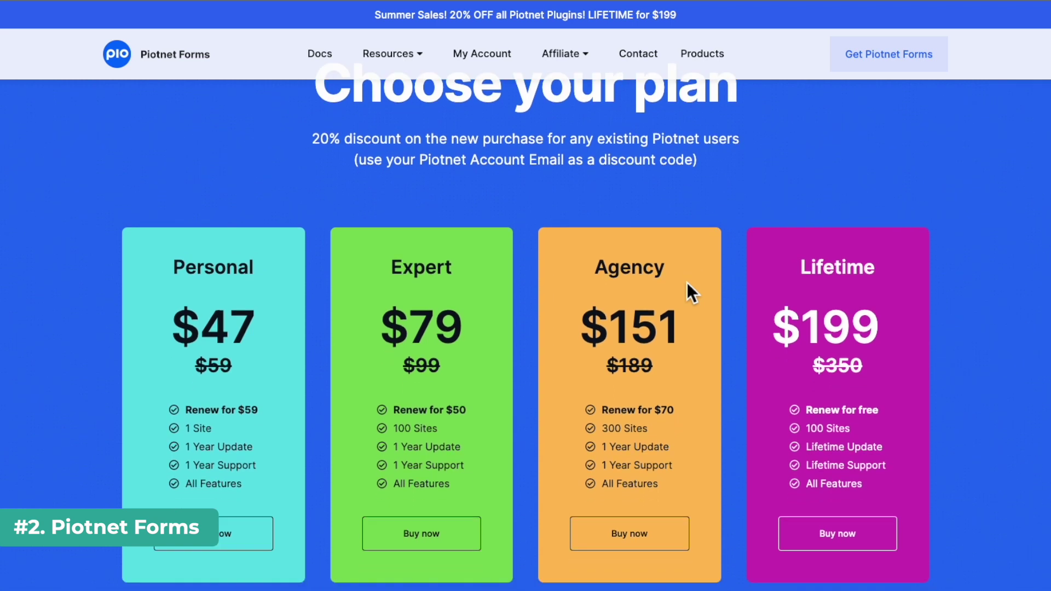
{"action": "scroll", "coordinate": [686, 281], "scroll_direction": "down", "scroll_amount": 3}
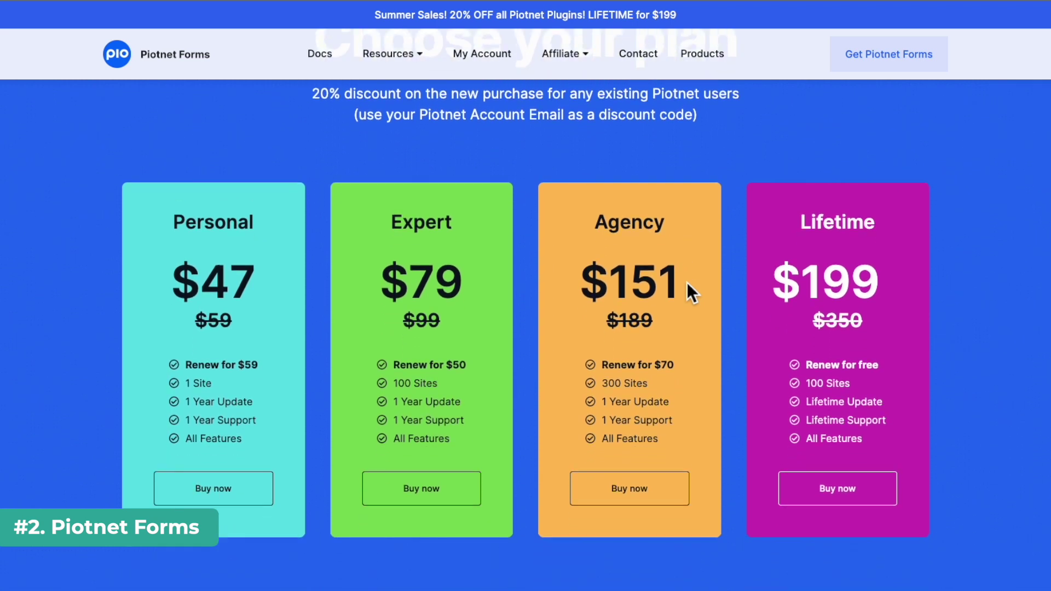
{"action": "scroll", "coordinate": [686, 282], "scroll_direction": "down", "scroll_amount": 2}
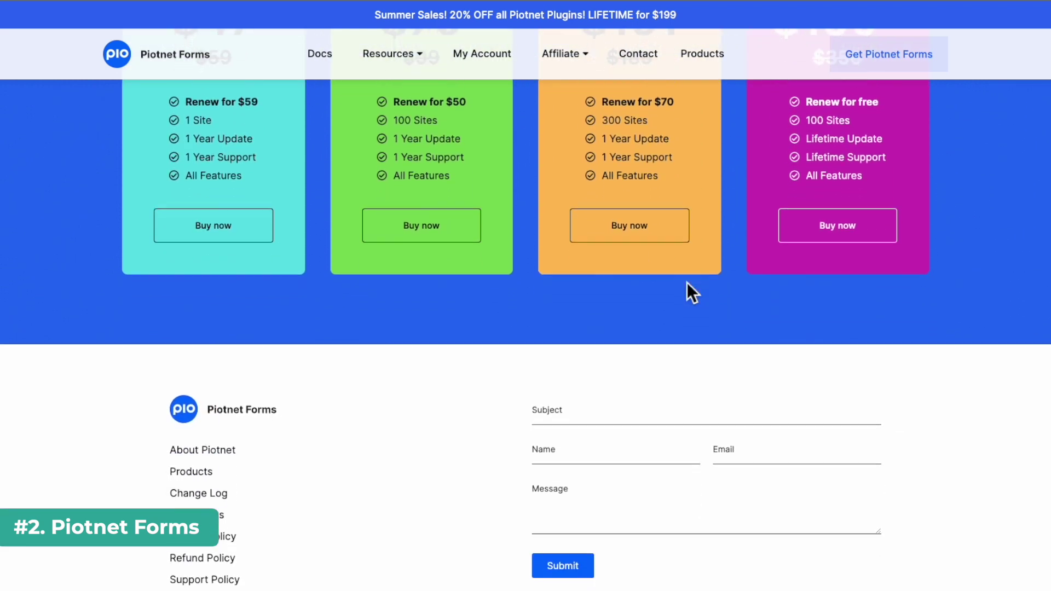
{"action": "scroll", "coordinate": [686, 281], "scroll_direction": "up", "scroll_amount": 15}
{"action": "scroll", "coordinate": [686, 281], "scroll_direction": "down", "scroll_amount": 1}
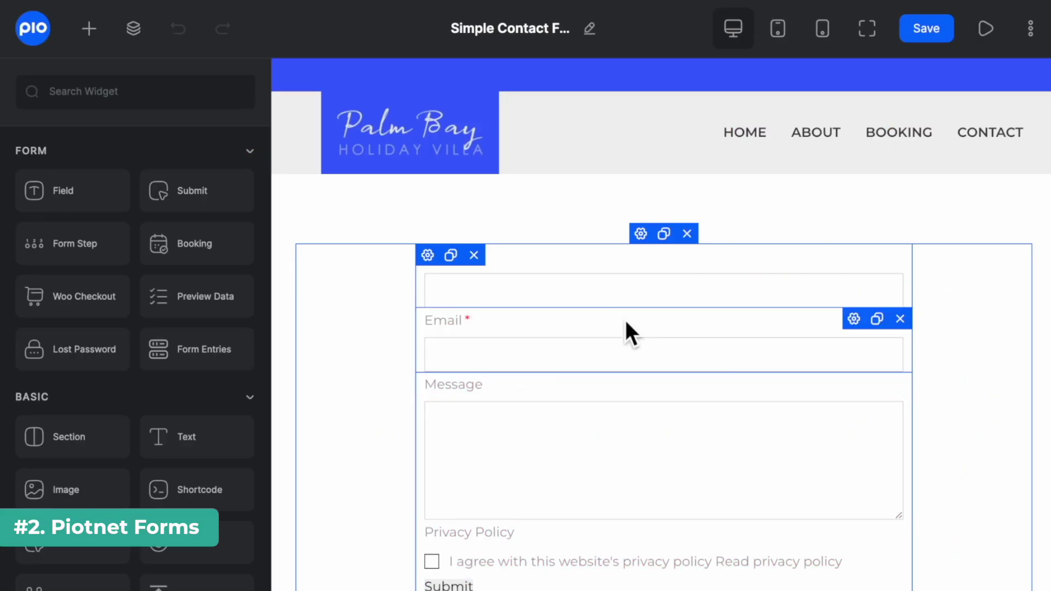
Step: Select the Name field and set its label spacing to 5
{"action": "scroll", "coordinate": [626, 334], "scroll_direction": "down", "scroll_amount": 3}
{"action": "left_click", "coordinate": [547, 195]}
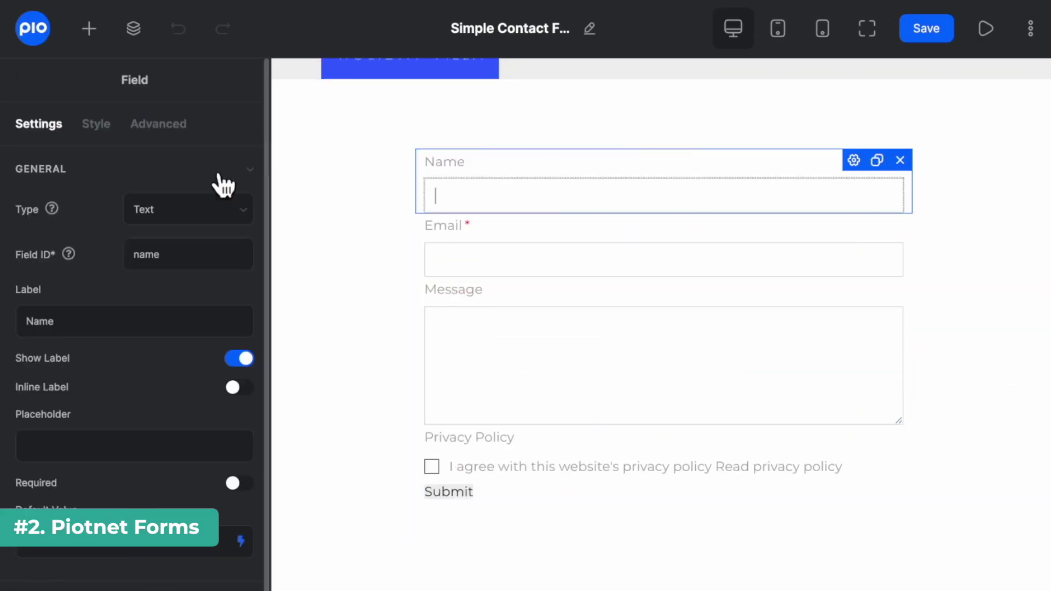
{"action": "left_click", "coordinate": [97, 125]}
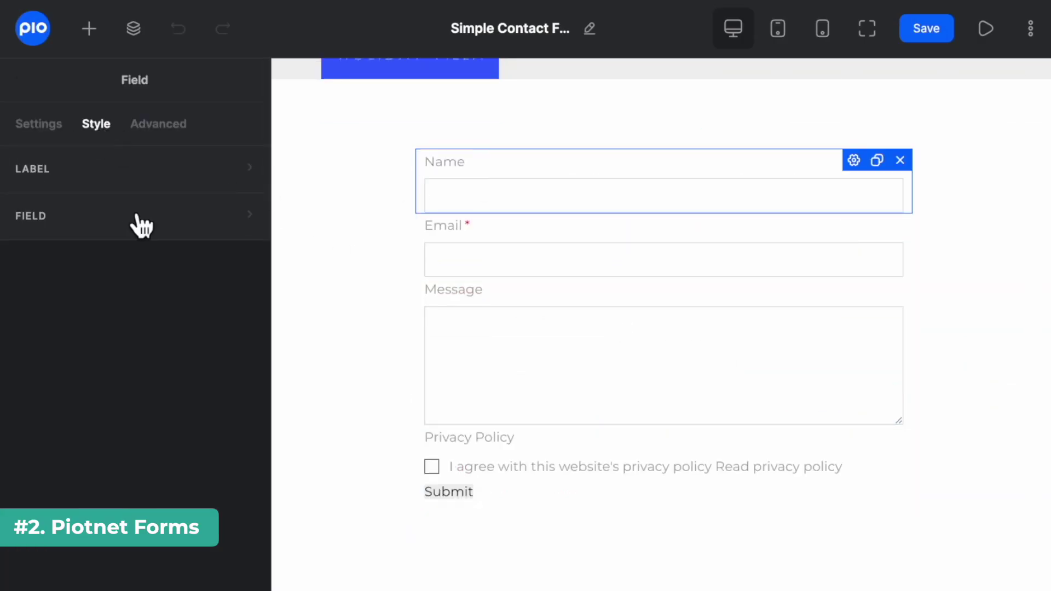
{"action": "left_click", "coordinate": [187, 171]}
{"action": "left_click_drag", "start_coordinate": [98, 248], "coordinate": [51, 263]}
{"action": "double_click", "coordinate": [218, 249]}
{"action": "key", "text": "BackSpace"}
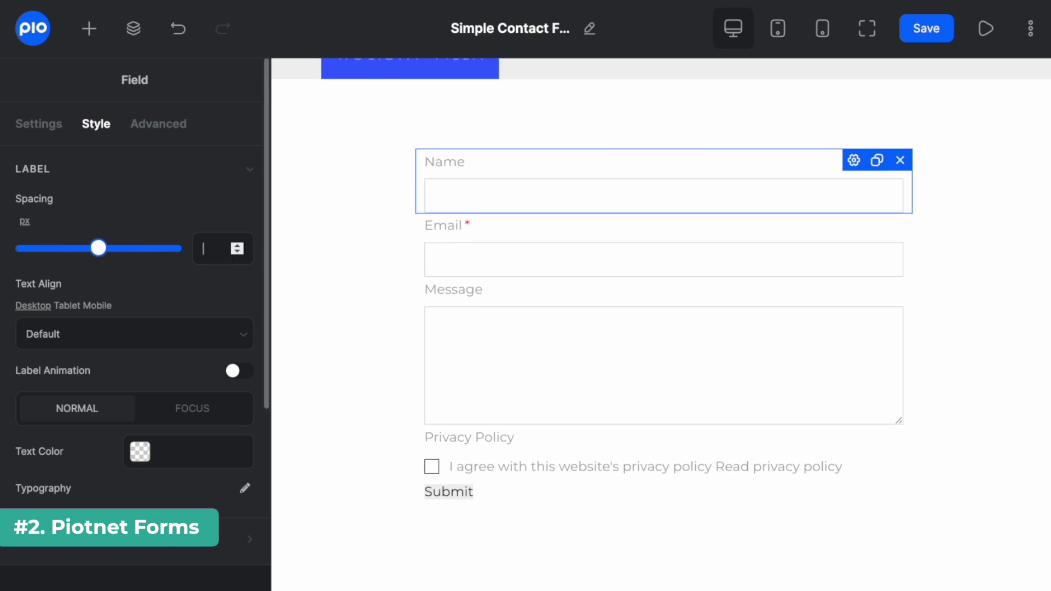
{"action": "type", "text": "5"}
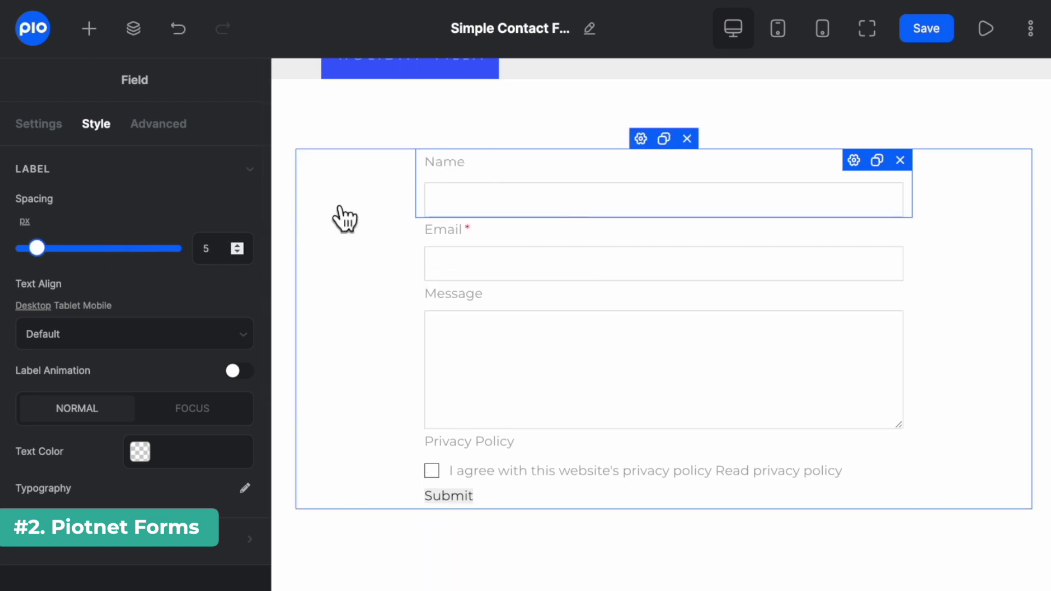
Step: Enable Inline Label for the Name field and readjust its label spacing
{"action": "left_click", "coordinate": [46, 127]}
{"action": "left_click", "coordinate": [239, 387]}
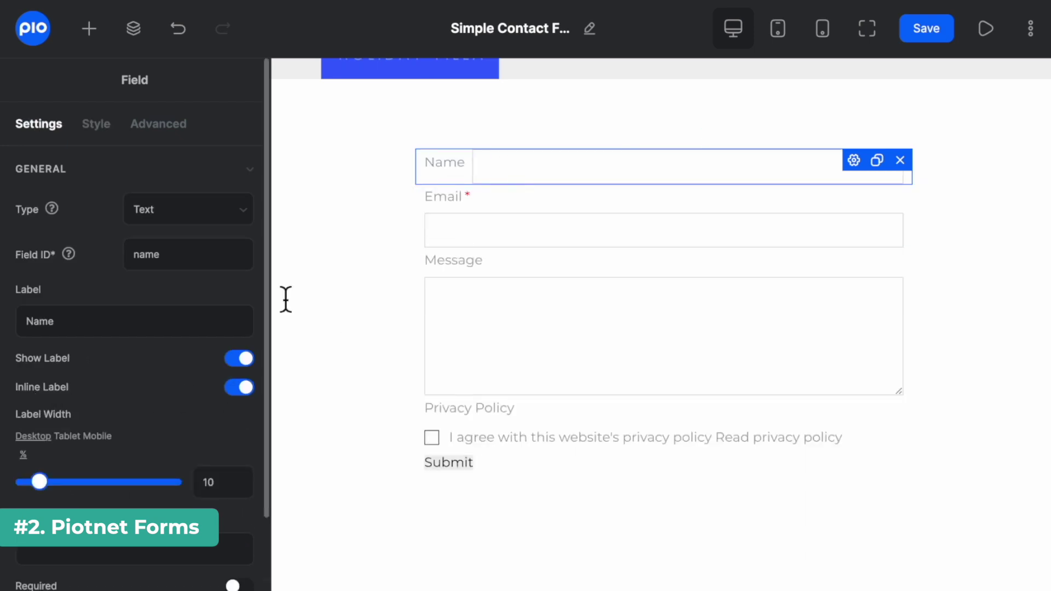
{"action": "left_click", "coordinate": [95, 124]}
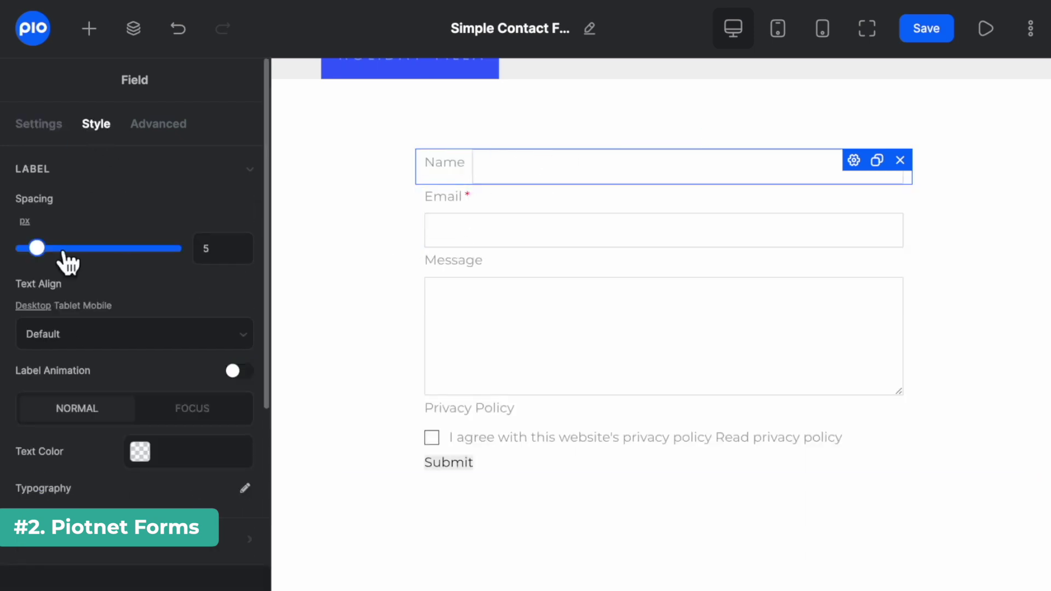
{"action": "left_click_drag", "start_coordinate": [65, 249], "coordinate": [52, 248]}
{"action": "double_click", "coordinate": [219, 249]}
{"action": "key", "text": "BackSpace"}
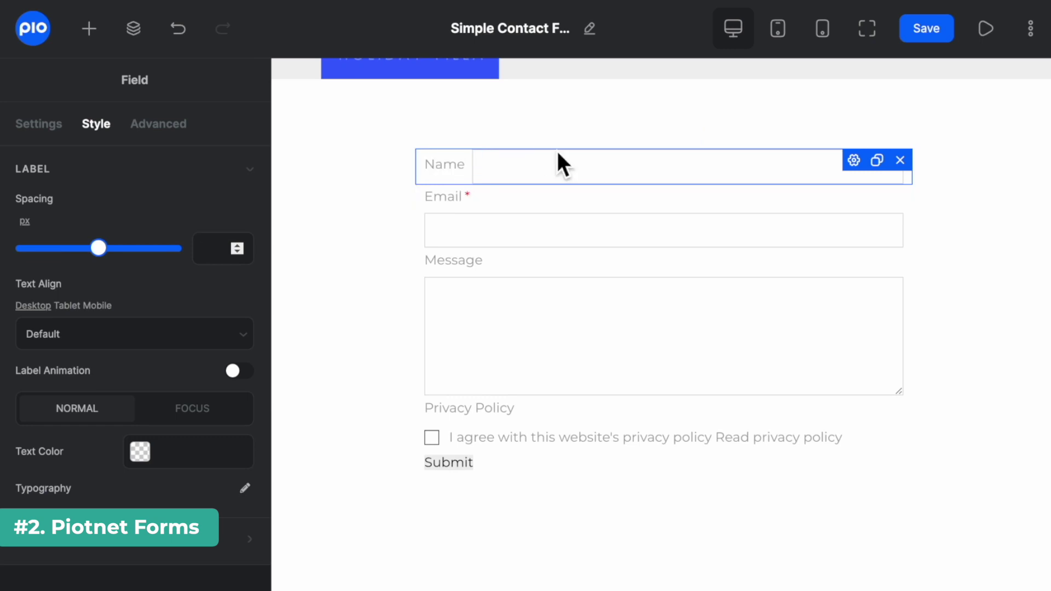
Step: Try centred label alignment, revert it to Default, and pick a label text colour
{"action": "left_click", "coordinate": [82, 335]}
{"action": "left_click", "coordinate": [125, 381]}
{"action": "left_click", "coordinate": [113, 342]}
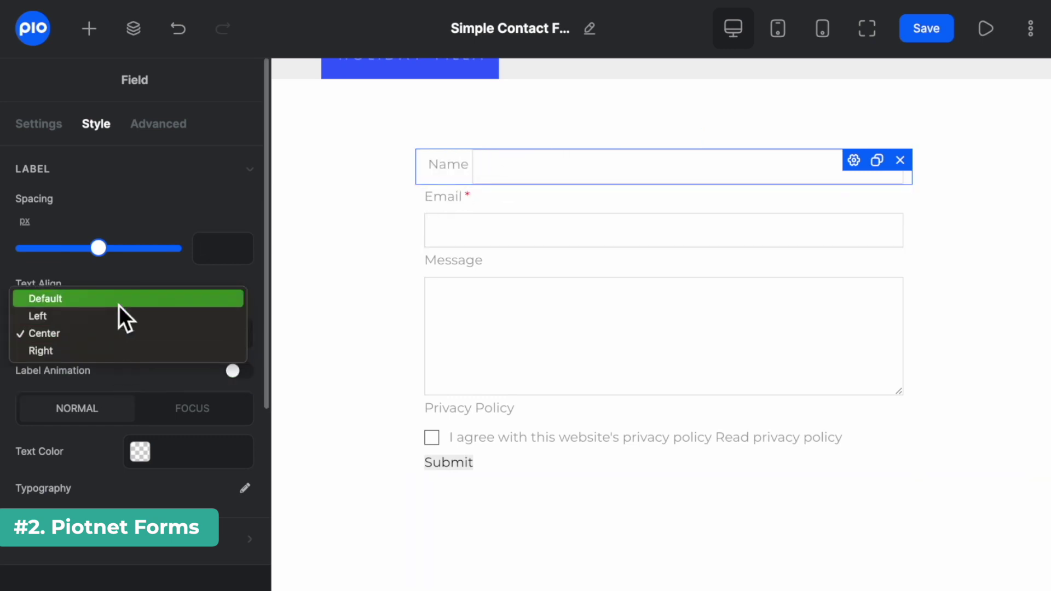
{"action": "left_click", "coordinate": [118, 299]}
{"action": "scroll", "coordinate": [156, 320], "scroll_direction": "down", "scroll_amount": 1}
{"action": "scroll", "coordinate": [156, 320], "scroll_direction": "down", "scroll_amount": 1}
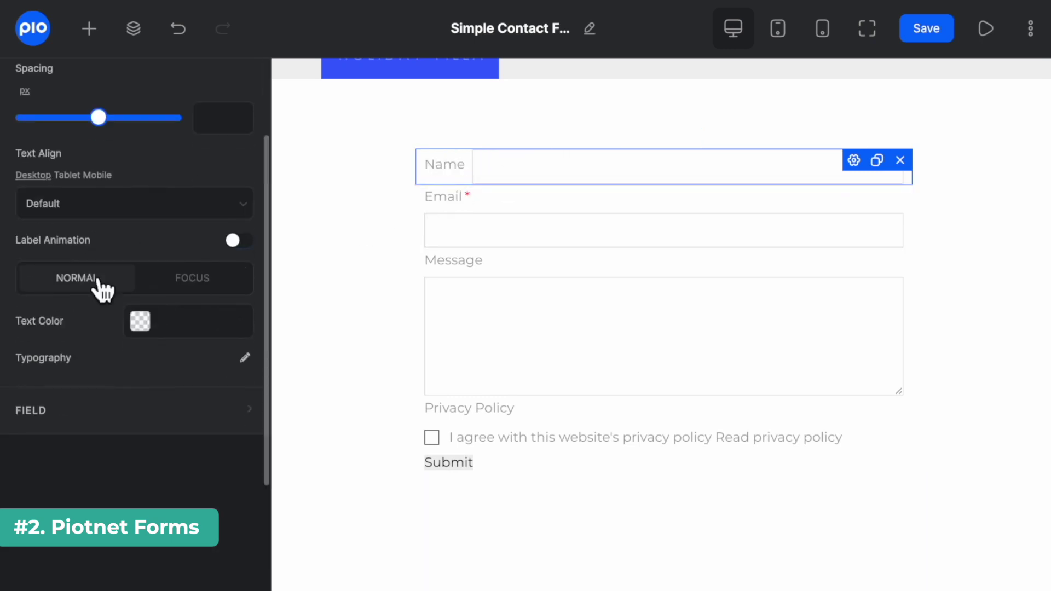
{"action": "left_click", "coordinate": [142, 324]}
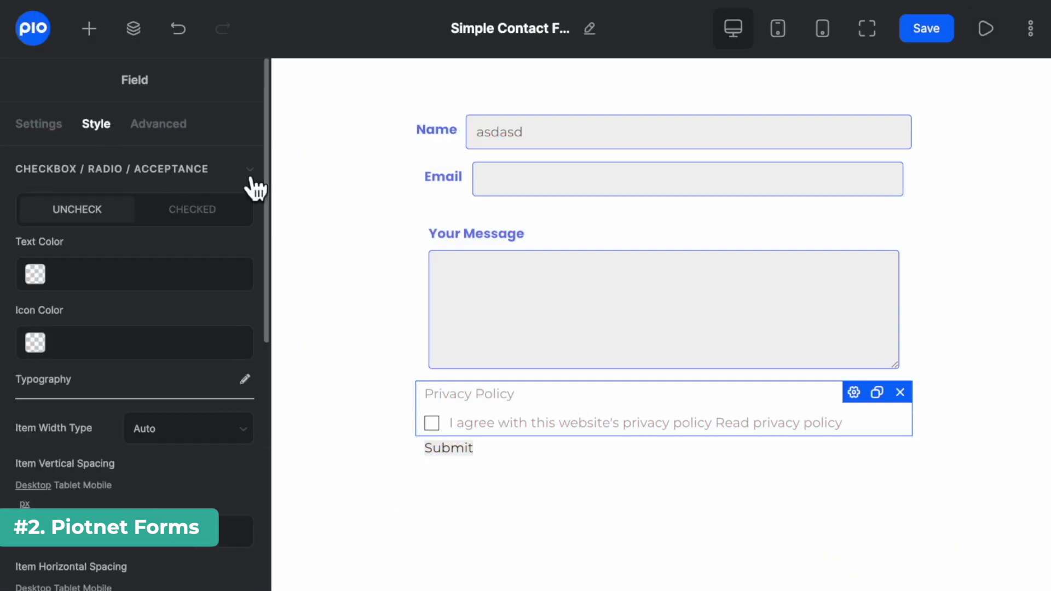
Step: Set the Privacy Policy label typography to Poppins, weight 700 Bold
{"action": "left_click", "coordinate": [252, 170]}
{"action": "scroll", "coordinate": [106, 241], "scroll_direction": "down", "scroll_amount": 3}
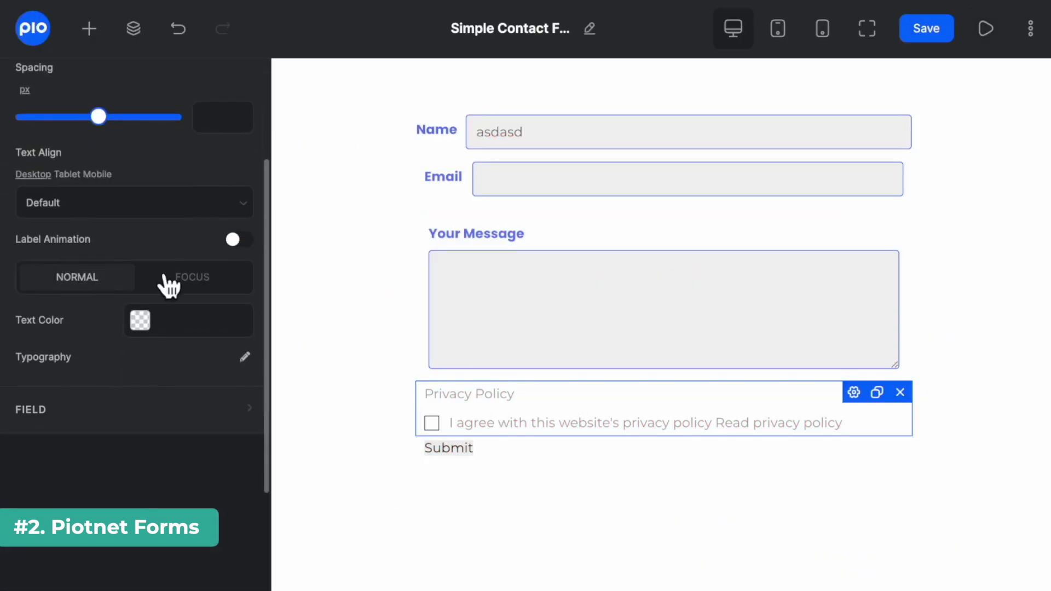
{"action": "left_click", "coordinate": [244, 357]}
{"action": "left_click", "coordinate": [194, 396]}
{"action": "scroll", "coordinate": [225, 527], "scroll_direction": "down", "scroll_amount": 15}
{"action": "left_click", "coordinate": [224, 524]}
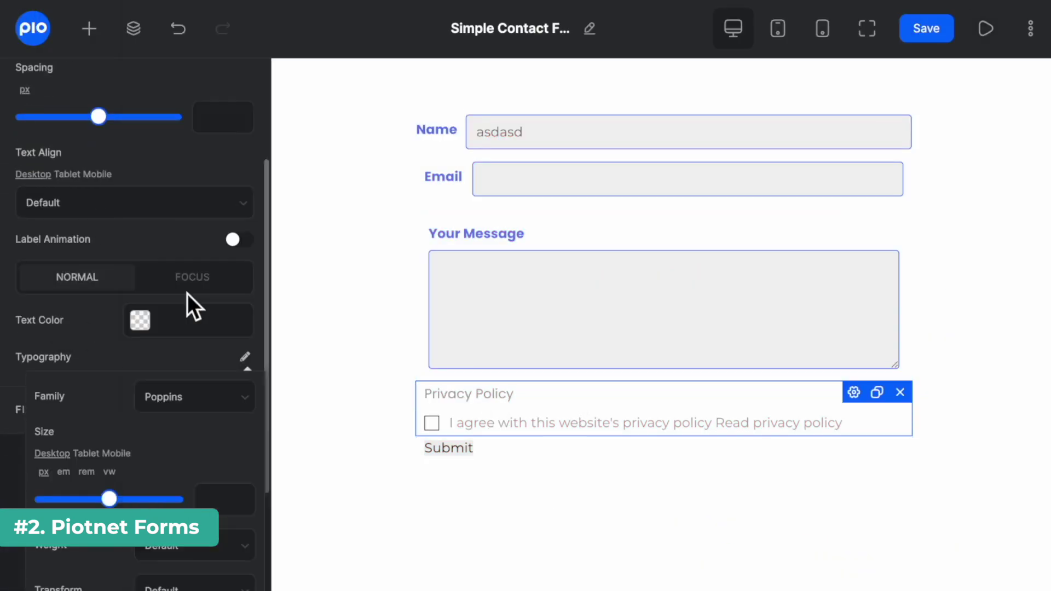
{"action": "scroll", "coordinate": [146, 488], "scroll_direction": "down", "scroll_amount": 5}
{"action": "left_click", "coordinate": [230, 291]}
{"action": "left_click", "coordinate": [233, 215]}
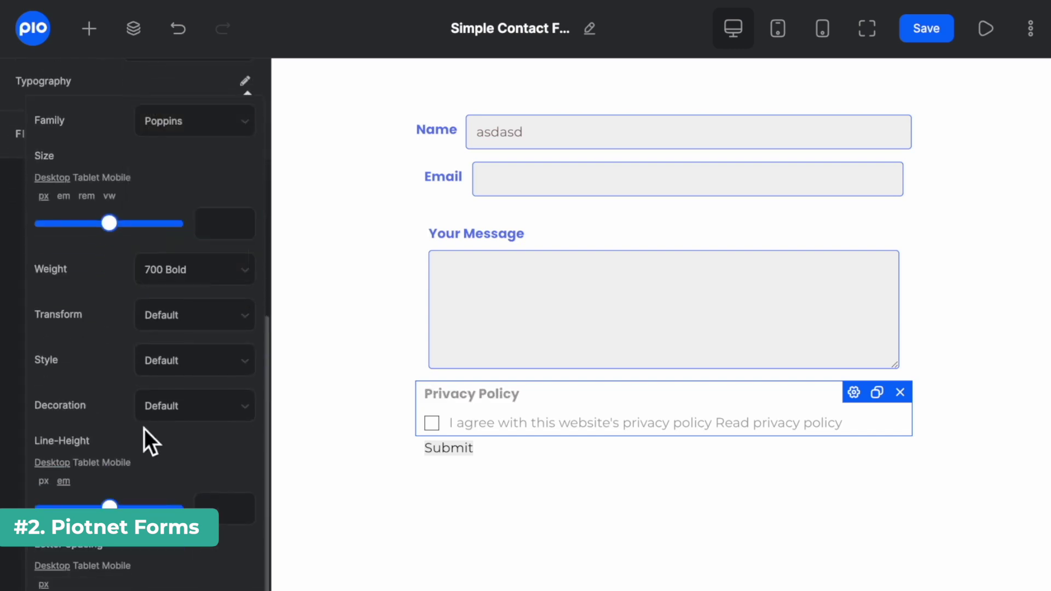
Step: Give the Privacy Policy label a blue text colour
{"action": "scroll", "coordinate": [157, 357], "scroll_direction": "down", "scroll_amount": 1}
{"action": "scroll", "coordinate": [136, 284], "scroll_direction": "up", "scroll_amount": 4}
{"action": "left_click", "coordinate": [141, 241]}
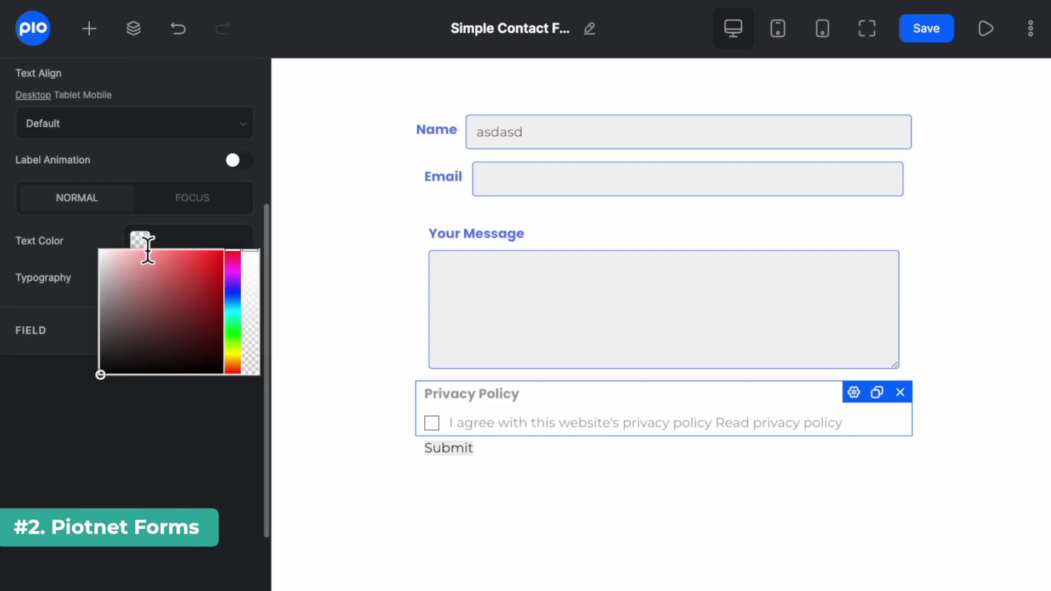
{"action": "left_click", "coordinate": [233, 276]}
{"action": "left_click_drag", "start_coordinate": [175, 264], "coordinate": [175, 258]}
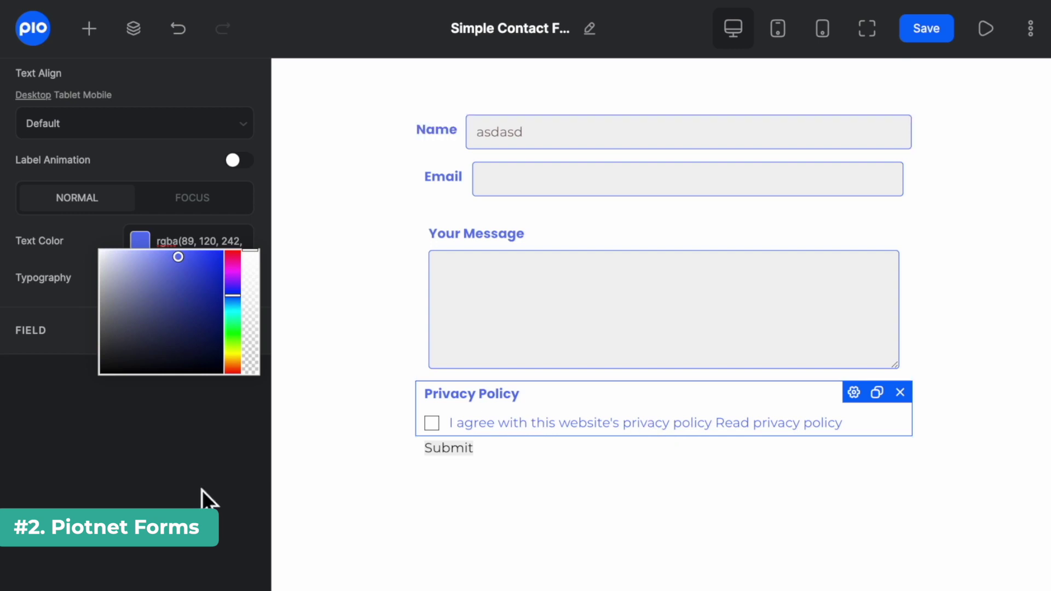
{"action": "left_click", "coordinate": [152, 296]}
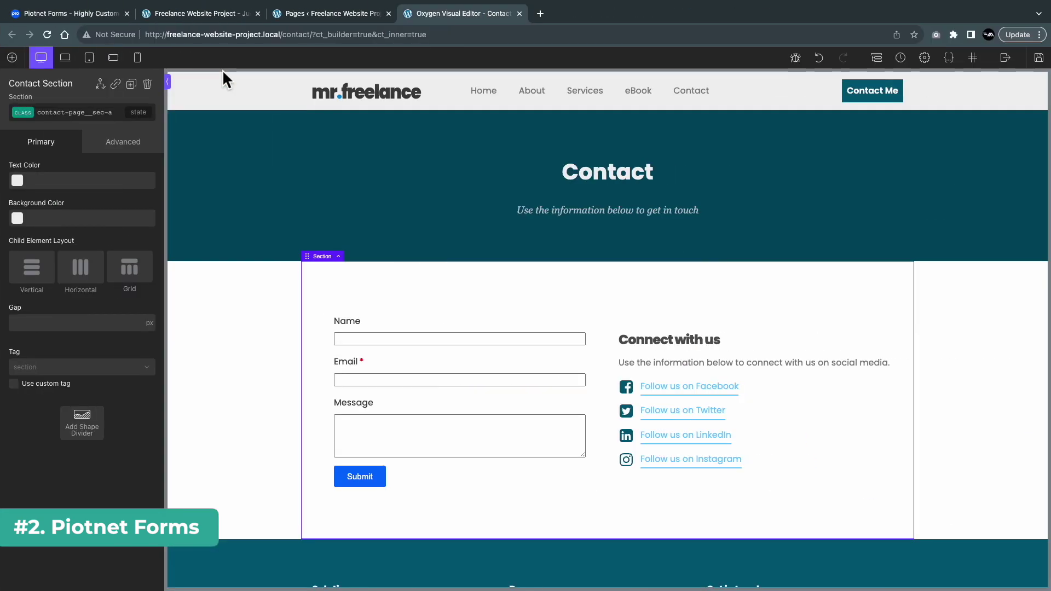
Step: Switch the Contact page's Piotnet form to Simple Contact Form
{"action": "left_click", "coordinate": [417, 359]}
{"action": "left_click", "coordinate": [82, 187]}
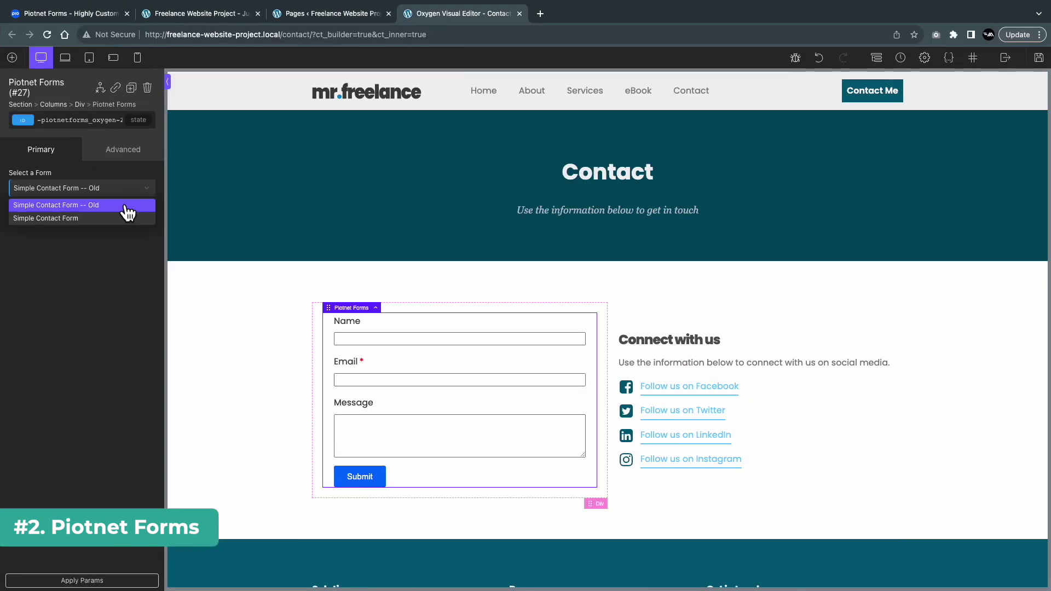
{"action": "left_click", "coordinate": [124, 210]}
{"action": "scroll", "coordinate": [301, 351], "scroll_direction": "down", "scroll_amount": 2}
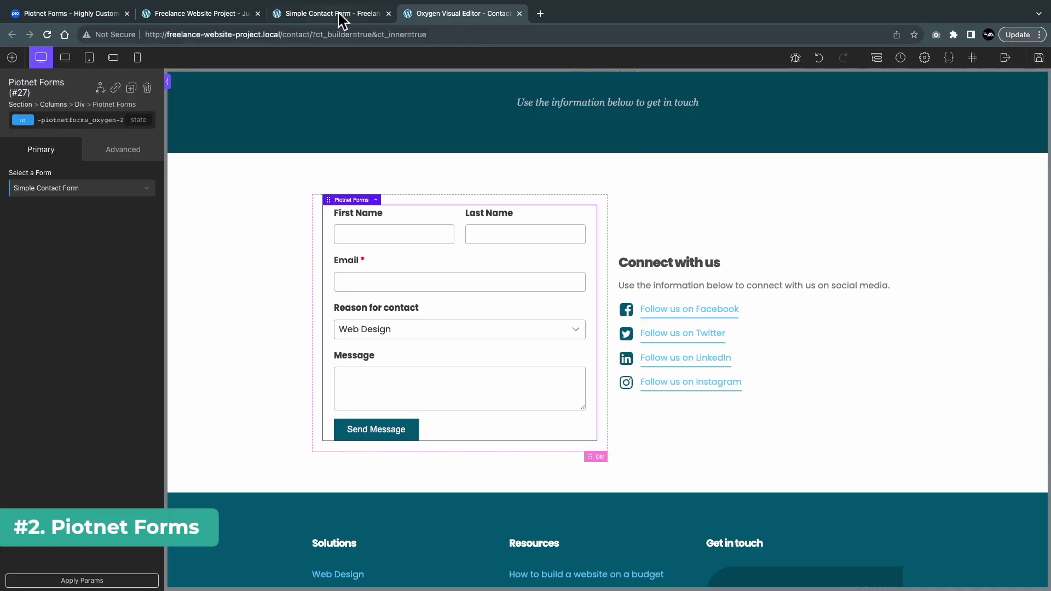
Step: Preview the Simple Contact Form at tablet, mobile and desktop widths
{"action": "left_click", "coordinate": [341, 16]}
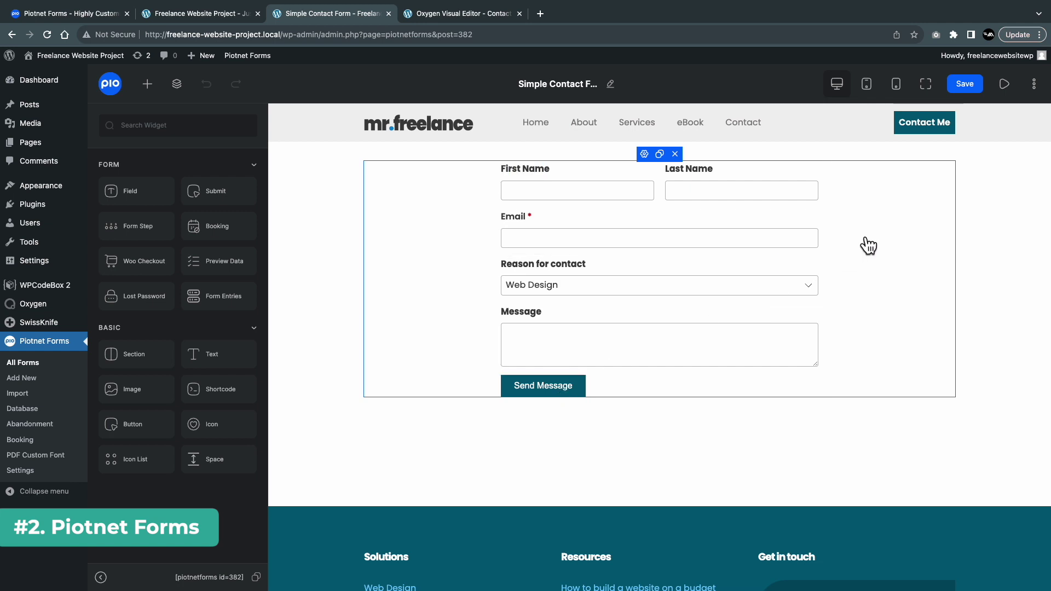
{"action": "left_click", "coordinate": [867, 87]}
{"action": "left_click", "coordinate": [894, 90]}
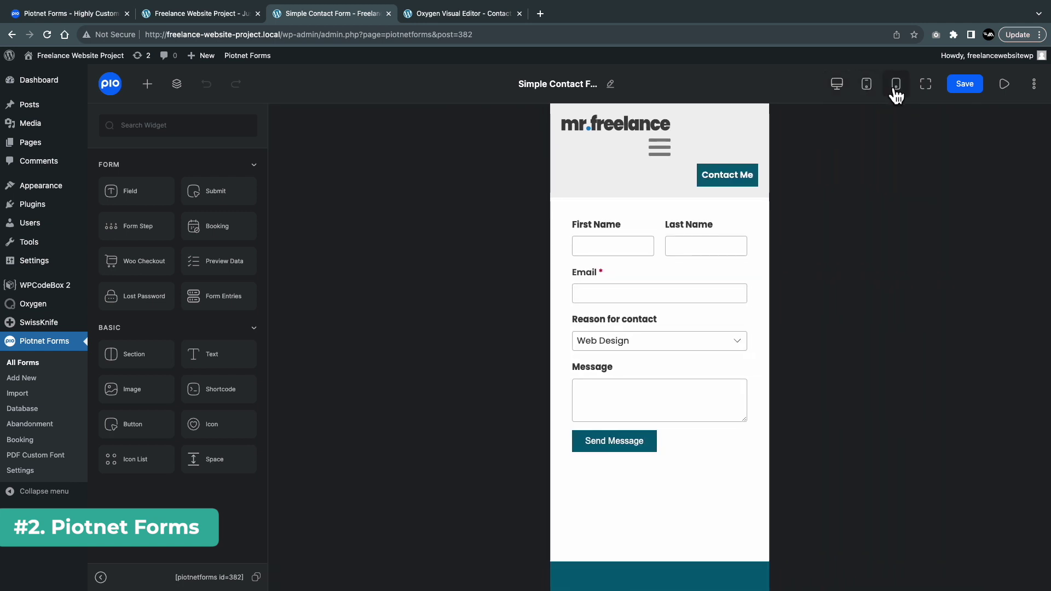
{"action": "left_click", "coordinate": [838, 88]}
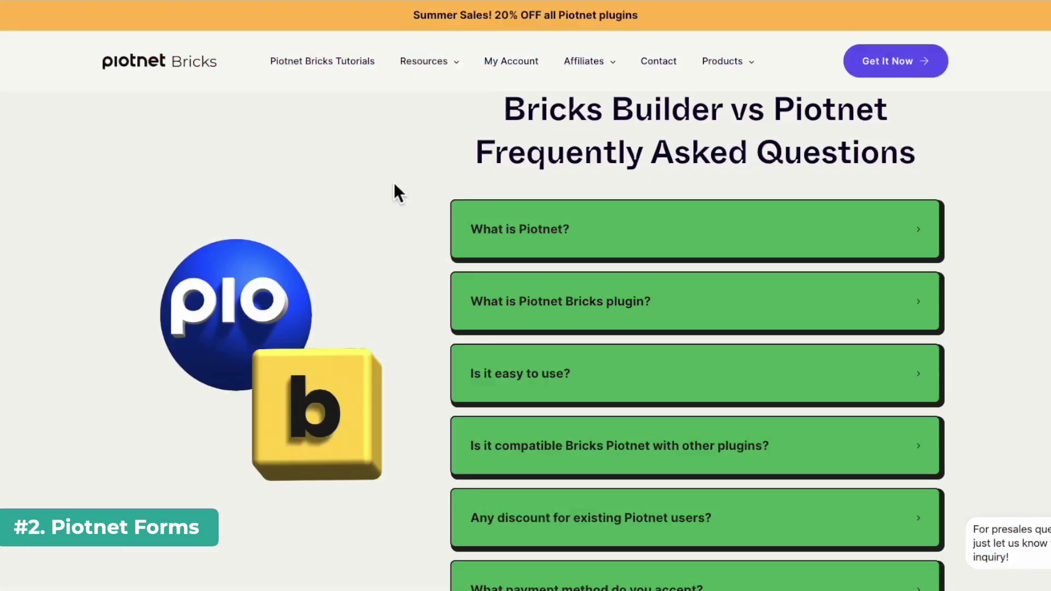
Step: Scroll through the Piotnet Bricks feature cards on the website
{"action": "scroll", "coordinate": [393, 182], "scroll_direction": "down", "scroll_amount": 10}
{"action": "scroll", "coordinate": [393, 182], "scroll_direction": "up", "scroll_amount": 15}
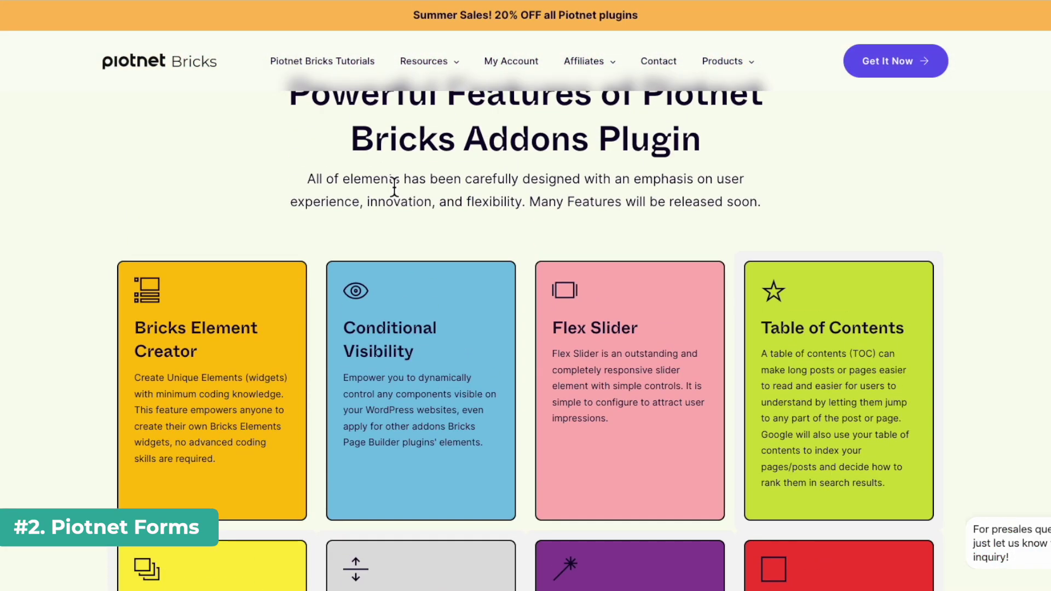
{"action": "scroll", "coordinate": [394, 186], "scroll_direction": "down", "scroll_amount": 15}
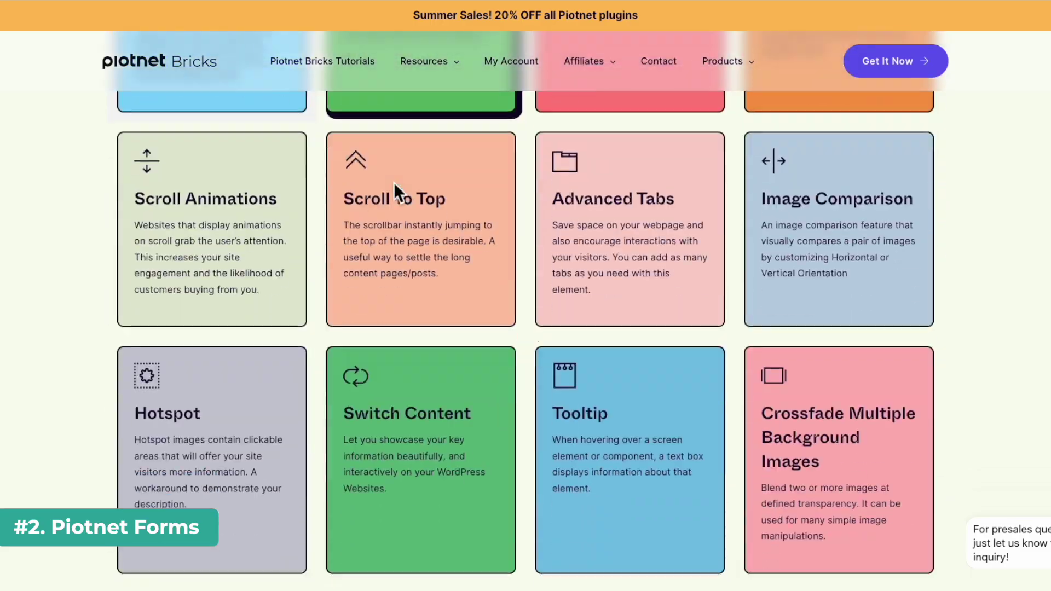
{"action": "scroll", "coordinate": [393, 182], "scroll_direction": "down", "scroll_amount": 4}
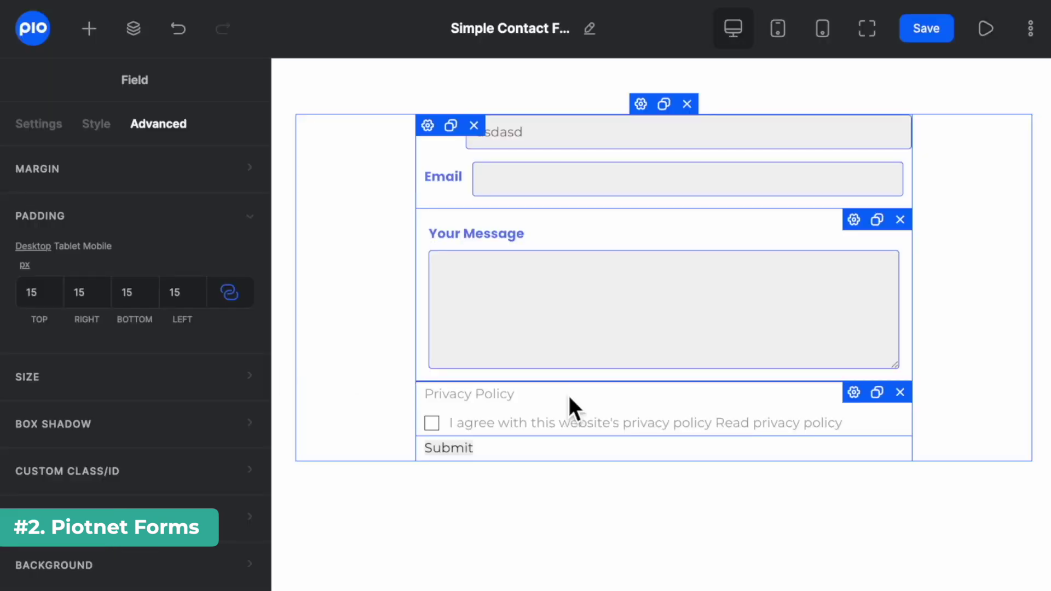
Step: Set the Privacy Policy field's label typography to Poppins with 700 Bold weight
{"action": "left_click", "coordinate": [567, 394]}
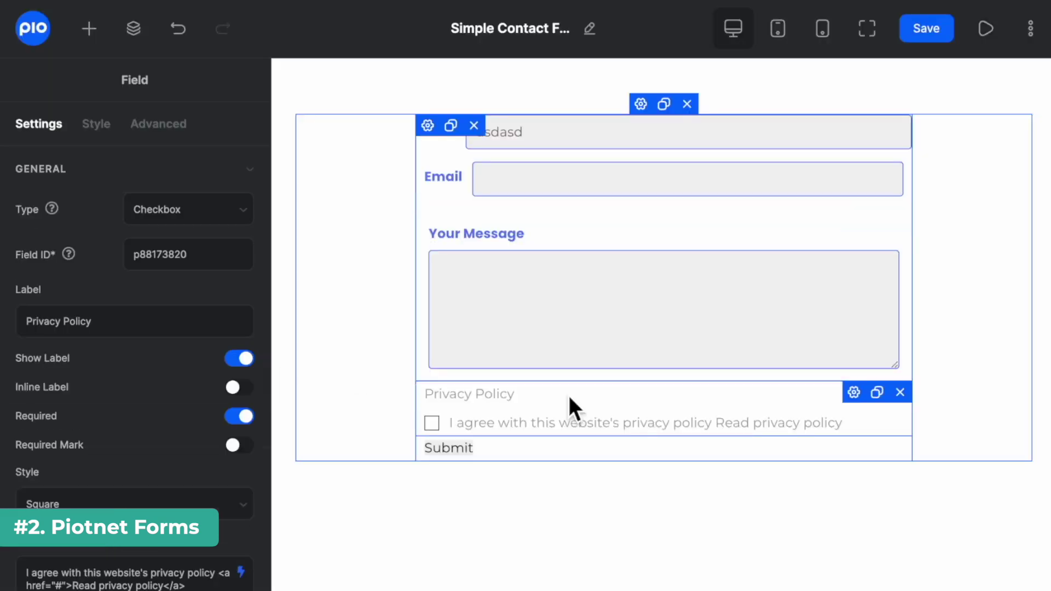
{"action": "left_click", "coordinate": [107, 126]}
{"action": "left_click", "coordinate": [234, 218]}
{"action": "scroll", "coordinate": [82, 252], "scroll_direction": "down", "scroll_amount": 3}
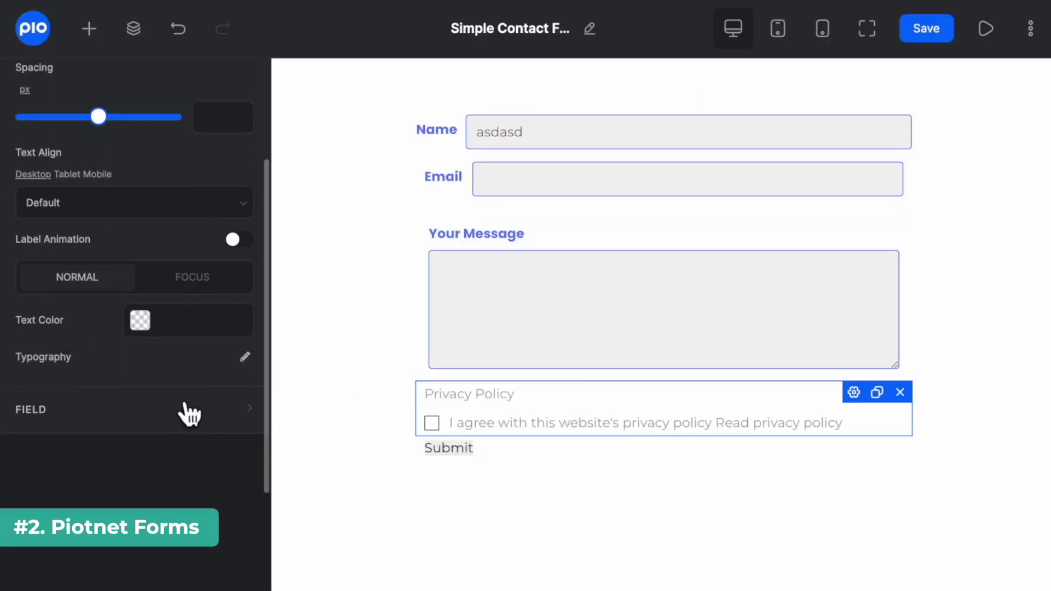
{"action": "left_click", "coordinate": [244, 357]}
{"action": "left_click", "coordinate": [219, 397]}
{"action": "scroll", "coordinate": [226, 525], "scroll_direction": "down", "scroll_amount": 20}
{"action": "left_click", "coordinate": [195, 258]}
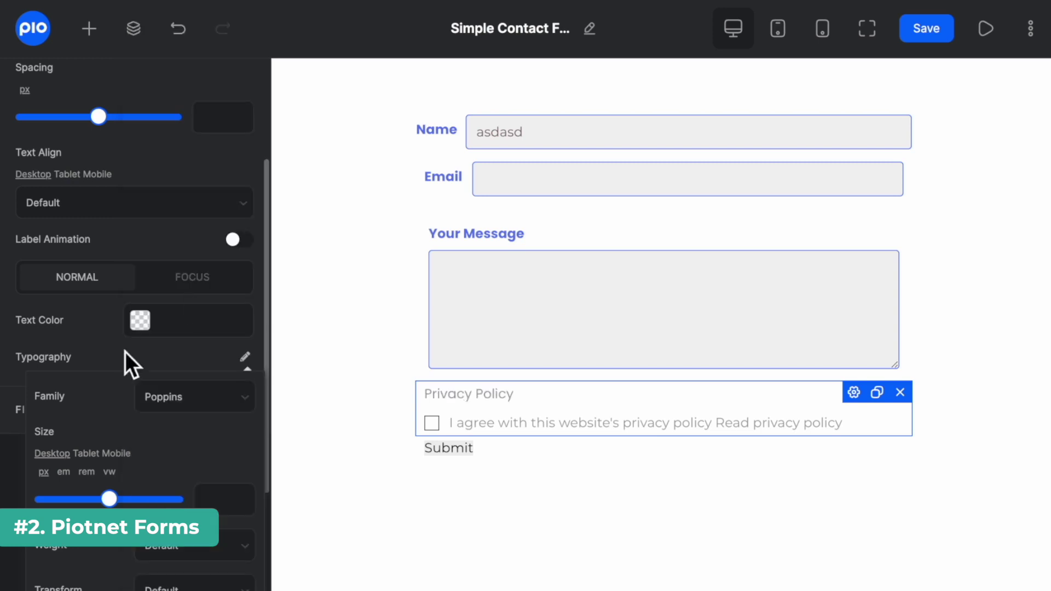
{"action": "scroll", "coordinate": [131, 427], "scroll_direction": "down", "scroll_amount": 5}
{"action": "left_click", "coordinate": [247, 274]}
{"action": "left_click", "coordinate": [235, 187]}
{"action": "scroll", "coordinate": [132, 421], "scroll_direction": "up", "scroll_amount": 1}
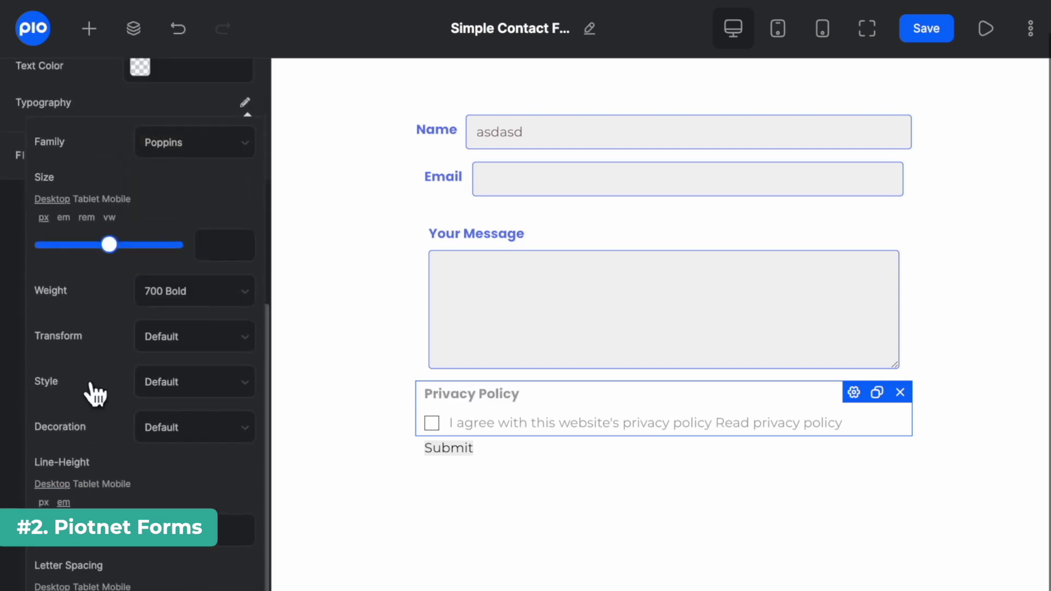
{"action": "scroll", "coordinate": [136, 399], "scroll_direction": "up", "scroll_amount": 4}
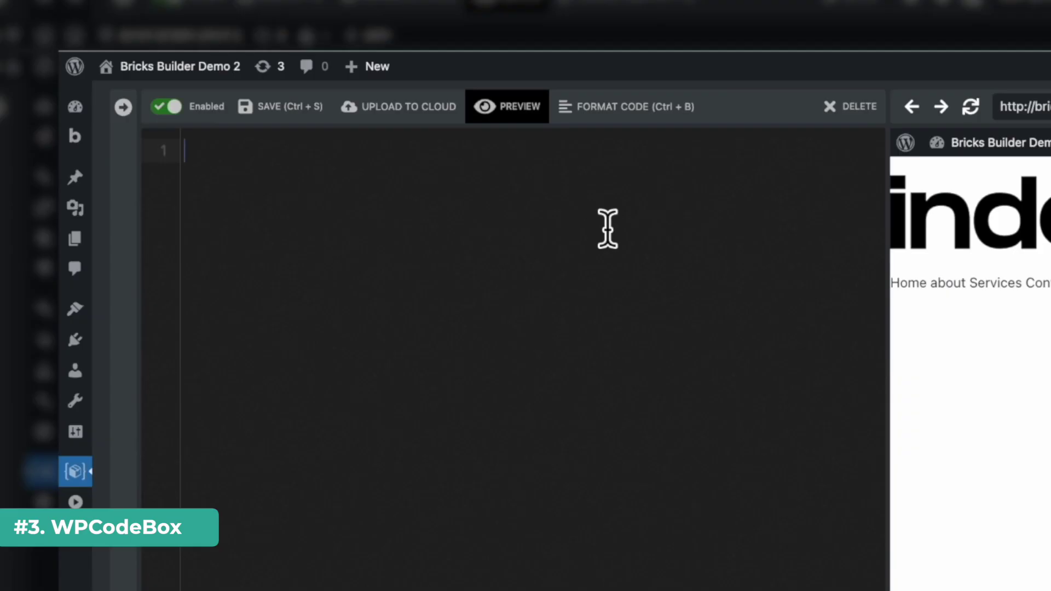
Step: Write the commented .header rule with a background property, and save to refresh the preview
{"action": "type", "text": "/* Header Section */  "}
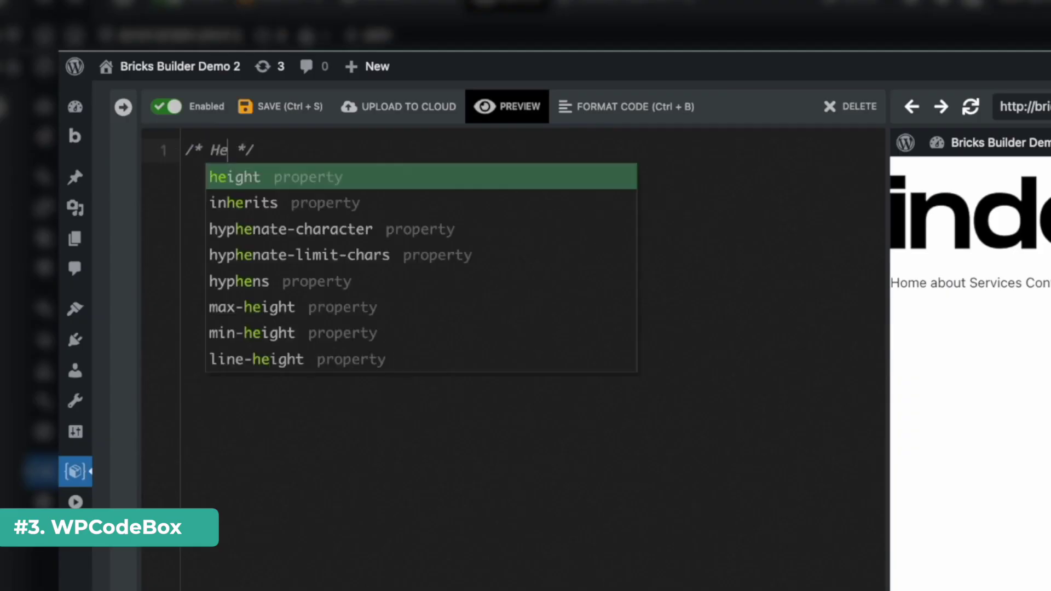
{"action": "type", "text": ".header {"}
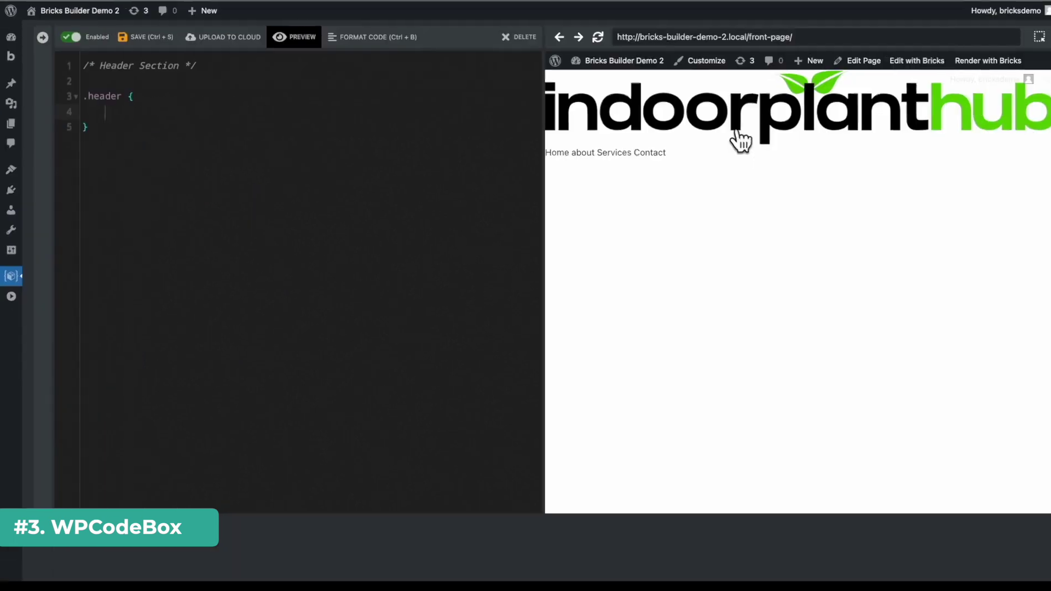
{"action": "key", "text": "Return"}
{"action": "type", "text": "backgrou"}
{"action": "key", "text": "Return"}
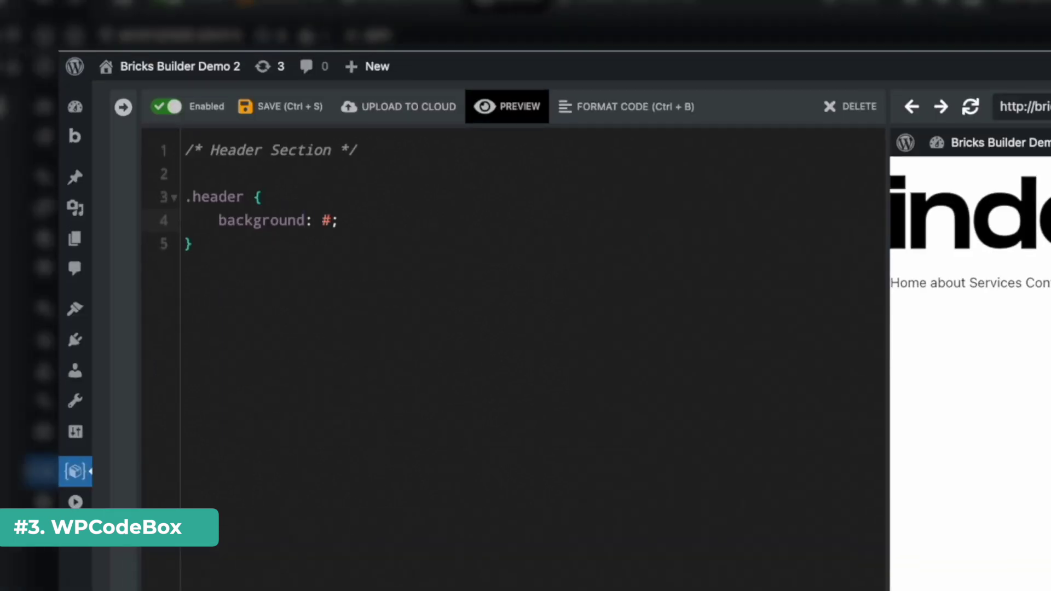
{"action": "left_click", "coordinate": [284, 109]}
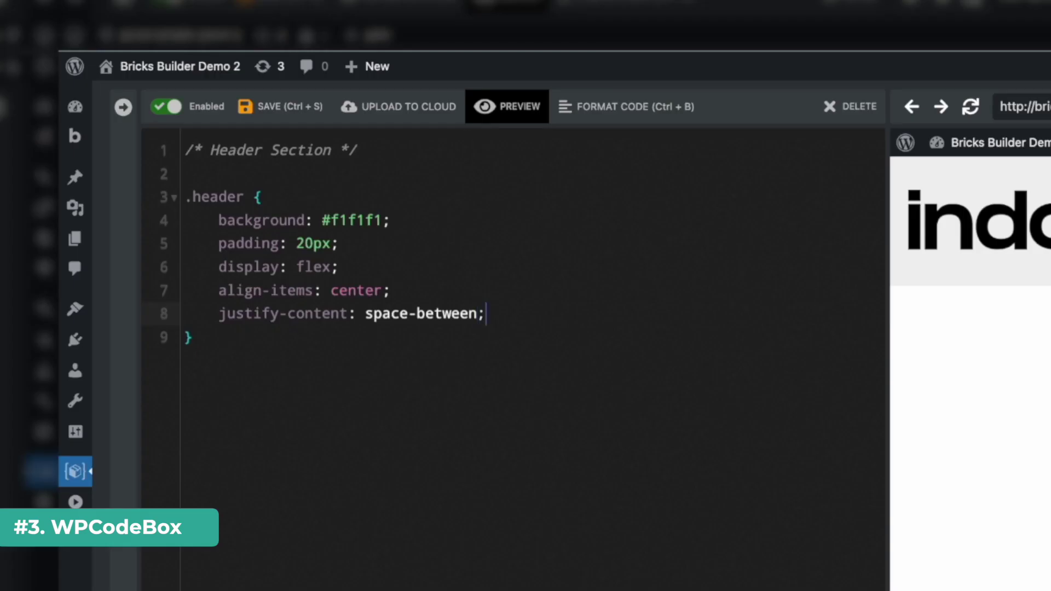
Step: Add a width property to the .header rule below justify-content
{"action": "key", "text": "Return"}
{"action": "type", "text": "wid"}
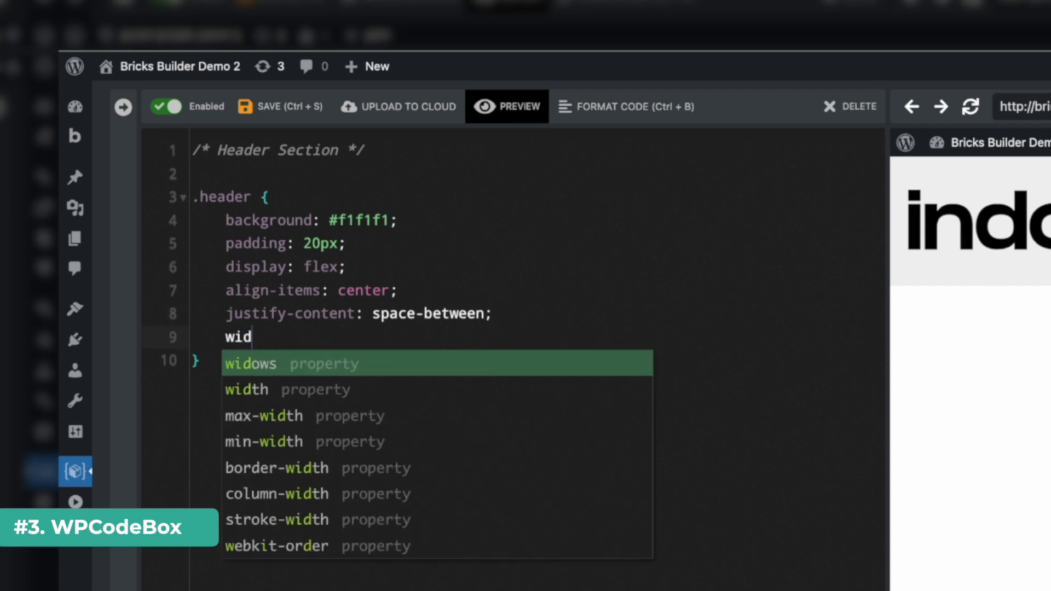
{"action": "key", "text": "Down"}
{"action": "key", "text": "Return"}
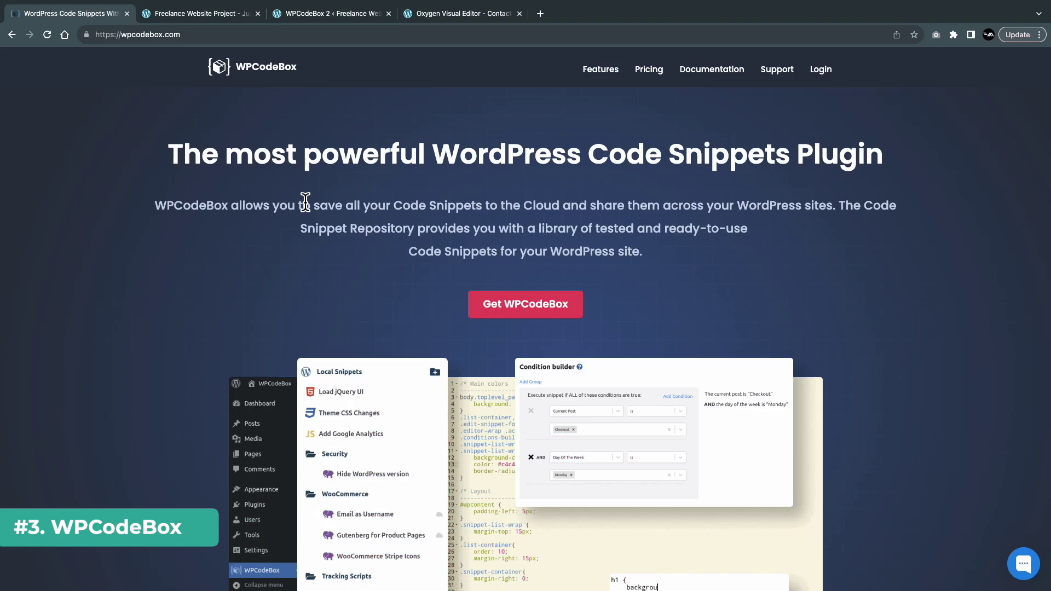
{"action": "scroll", "coordinate": [305, 202], "scroll_direction": "down", "scroll_amount": 8}
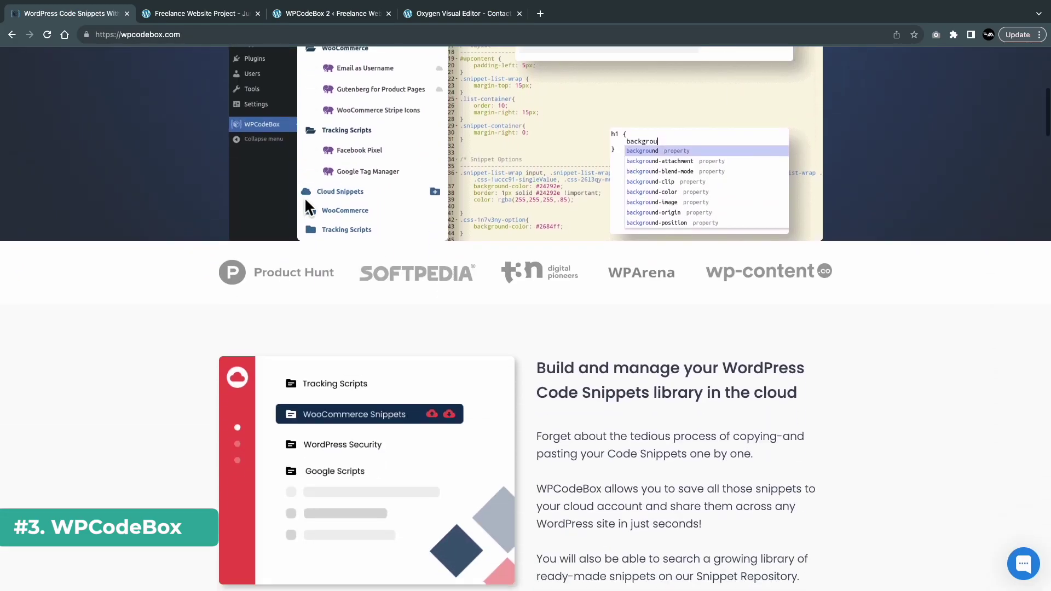
{"action": "scroll", "coordinate": [304, 202], "scroll_direction": "down", "scroll_amount": 8}
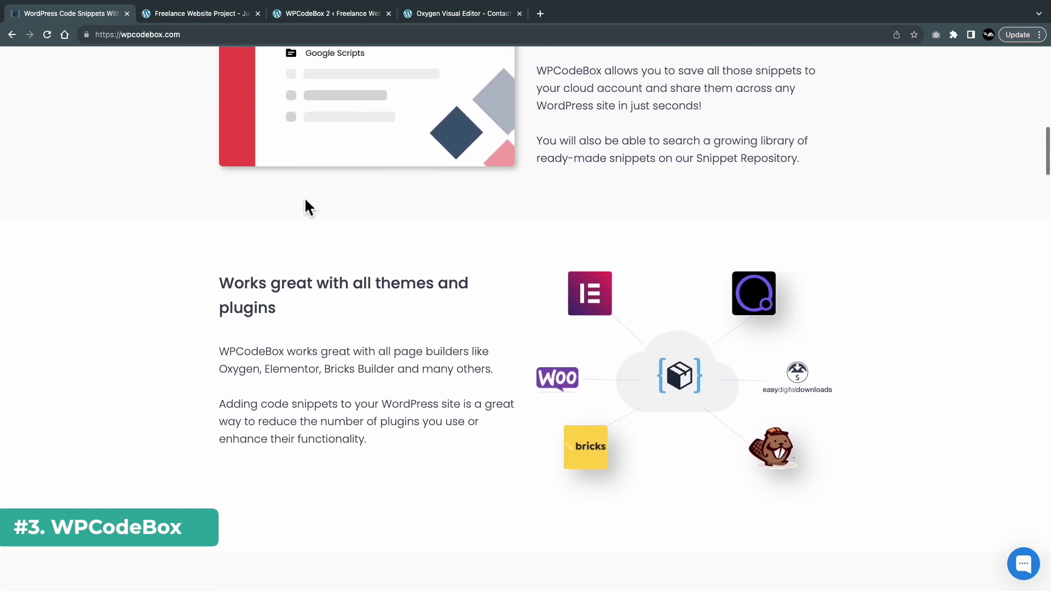
{"action": "scroll", "coordinate": [307, 207], "scroll_direction": "down", "scroll_amount": 4}
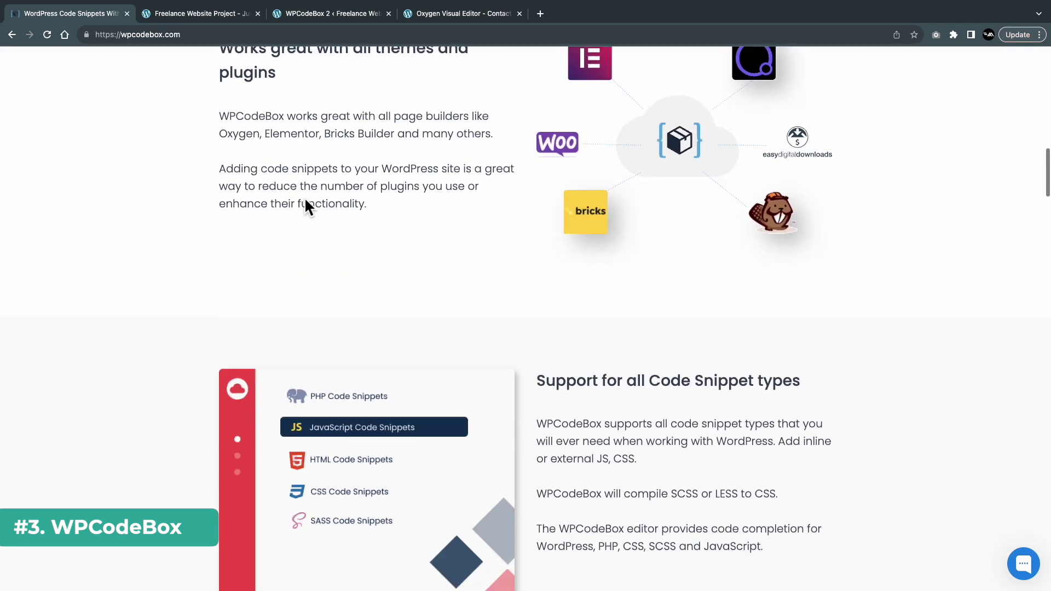
{"action": "scroll", "coordinate": [305, 201], "scroll_direction": "down", "scroll_amount": 6}
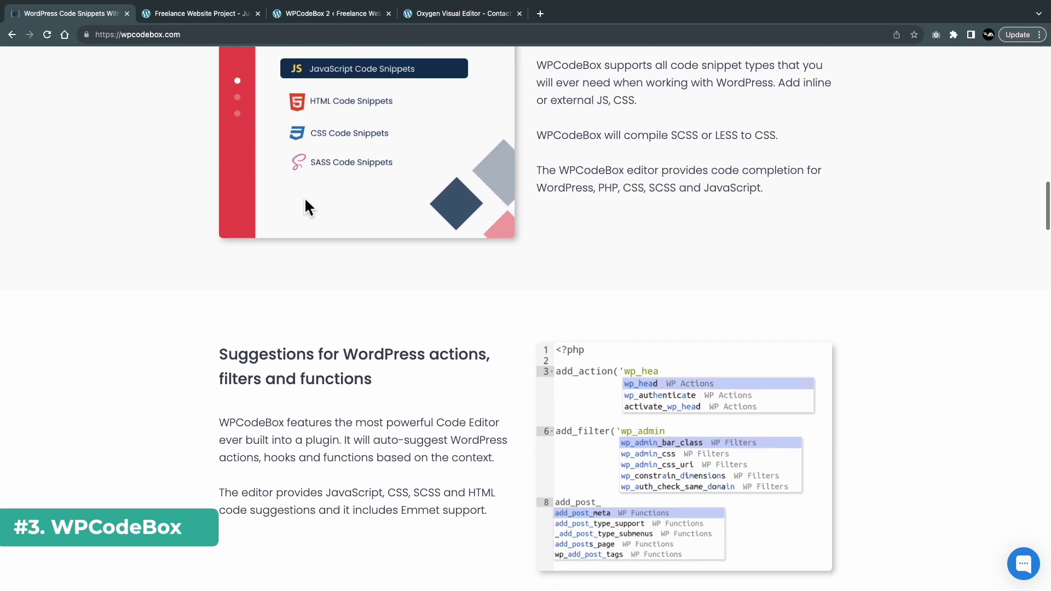
{"action": "key", "text": "Home"}
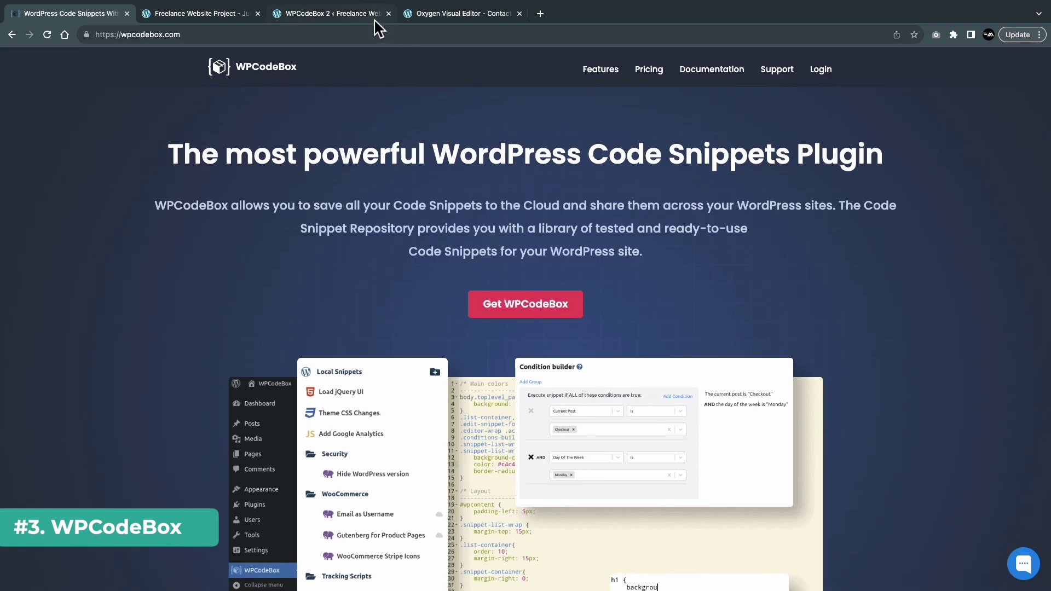
{"action": "left_click", "coordinate": [375, 17]}
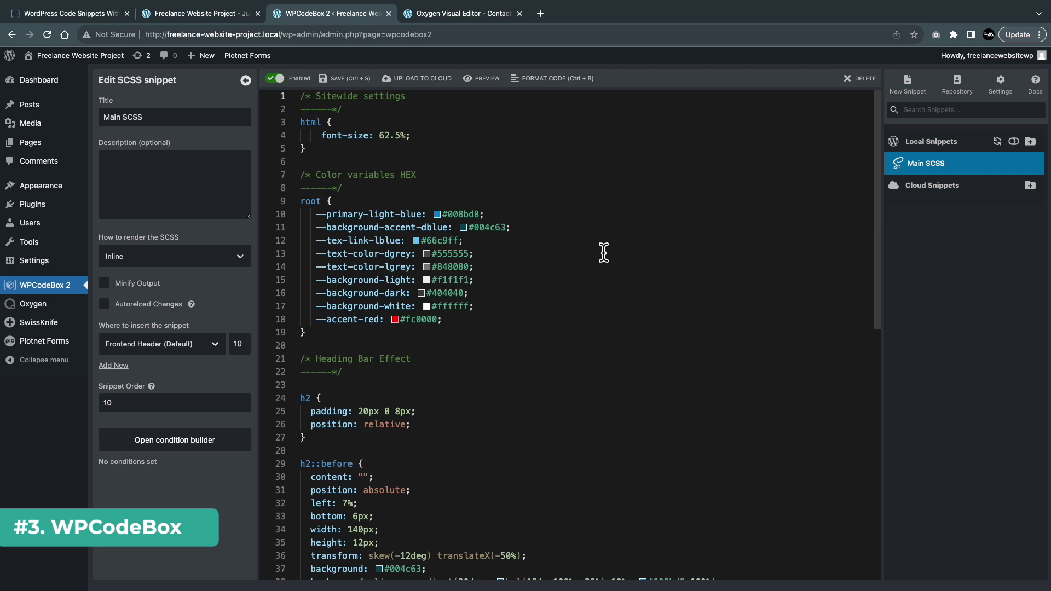
Step: Open the live site in a new tab and preview it beside the Main SCSS code
{"action": "scroll", "coordinate": [604, 253], "scroll_direction": "down", "scroll_amount": 2}
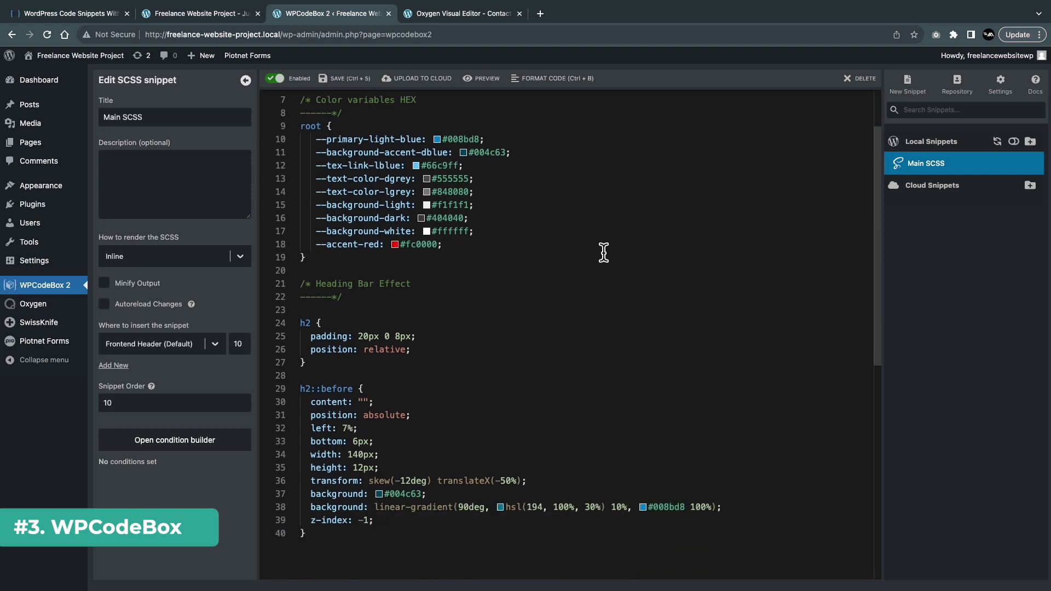
{"action": "scroll", "coordinate": [604, 252], "scroll_direction": "up", "scroll_amount": 2}
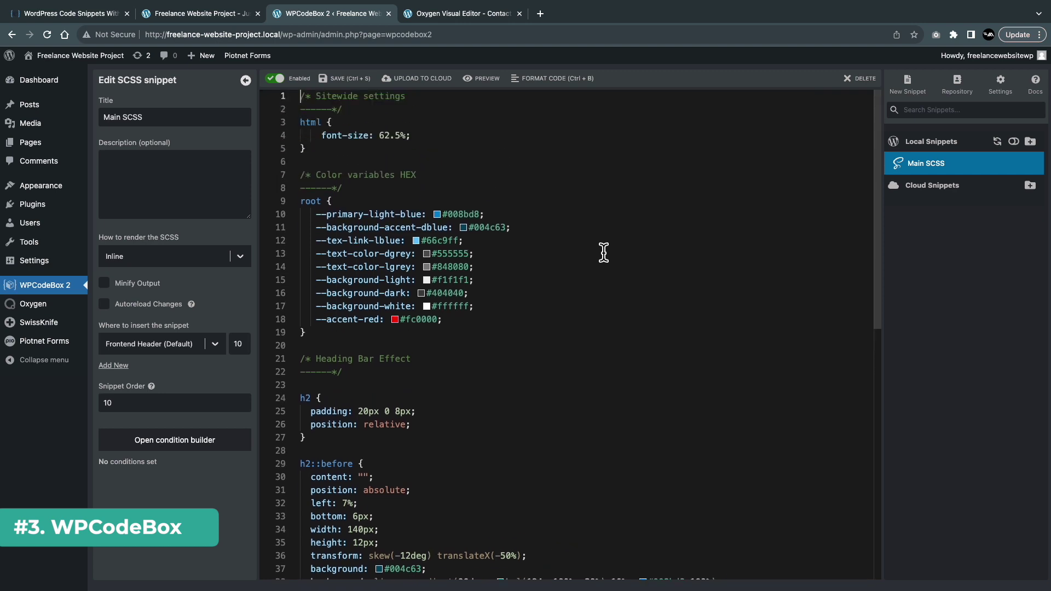
{"action": "mouse_move", "coordinate": [70, 61]}
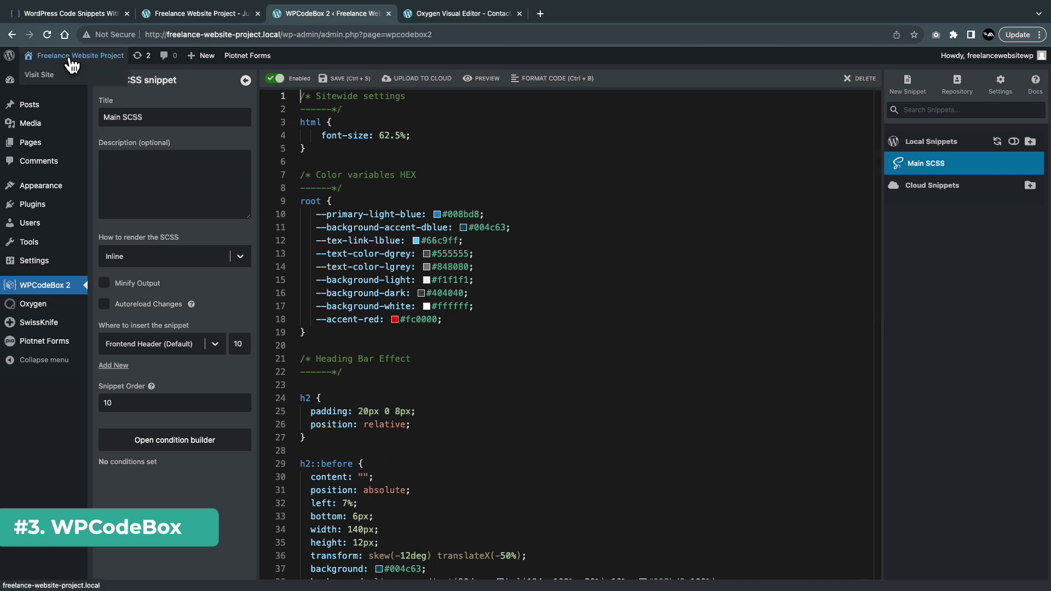
{"action": "left_click", "coordinate": [46, 79], "text": "super"}
{"action": "left_click", "coordinate": [482, 78]}
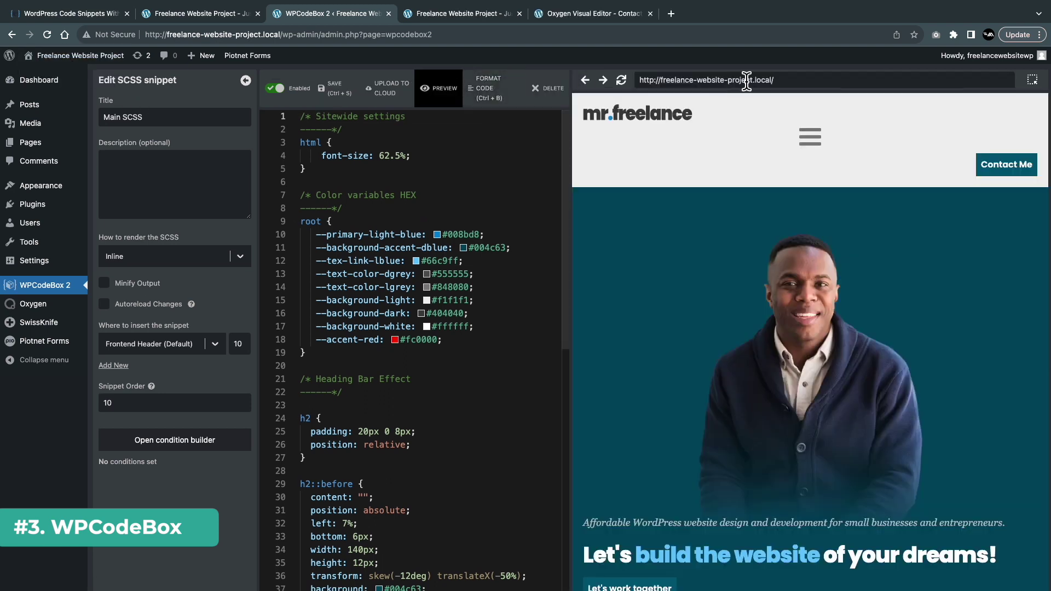
Step: Collapse the snippet settings and admin menu, then restore the settings and close the preview
{"action": "left_click", "coordinate": [246, 80]}
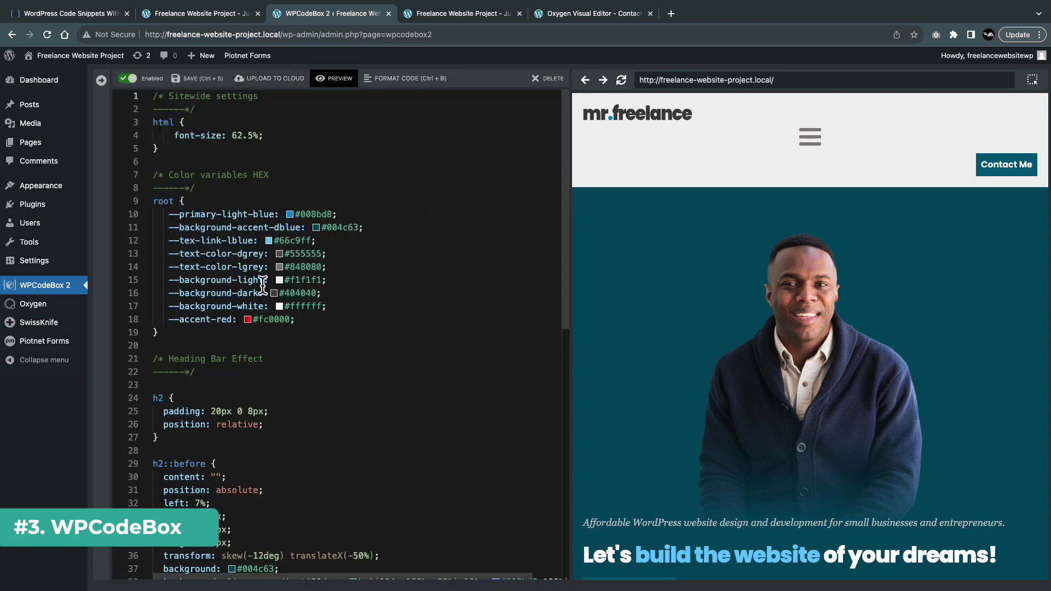
{"action": "left_click", "coordinate": [70, 361]}
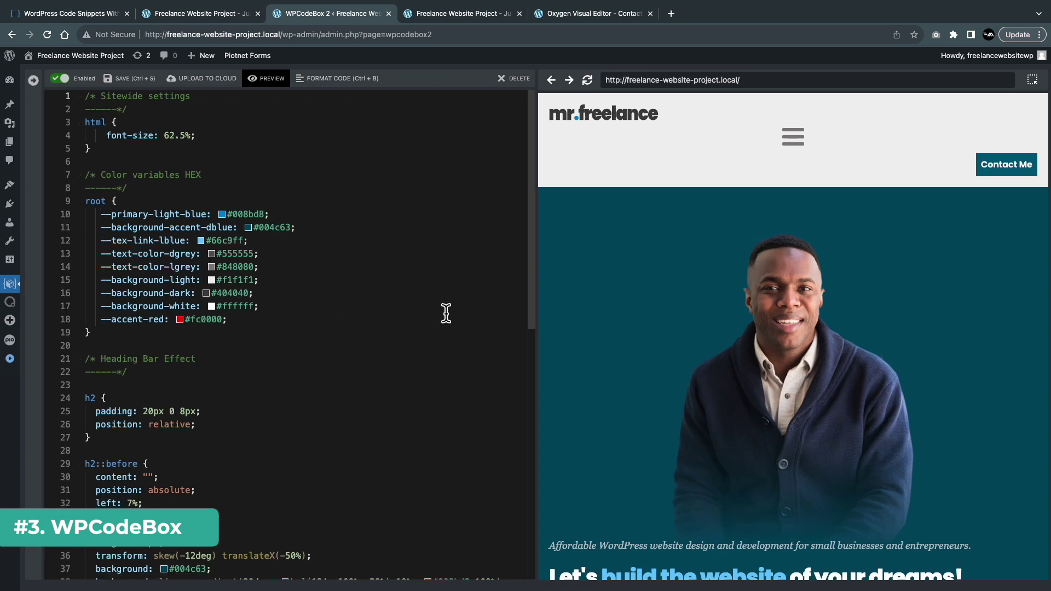
{"action": "scroll", "coordinate": [446, 313], "scroll_direction": "down", "scroll_amount": 3}
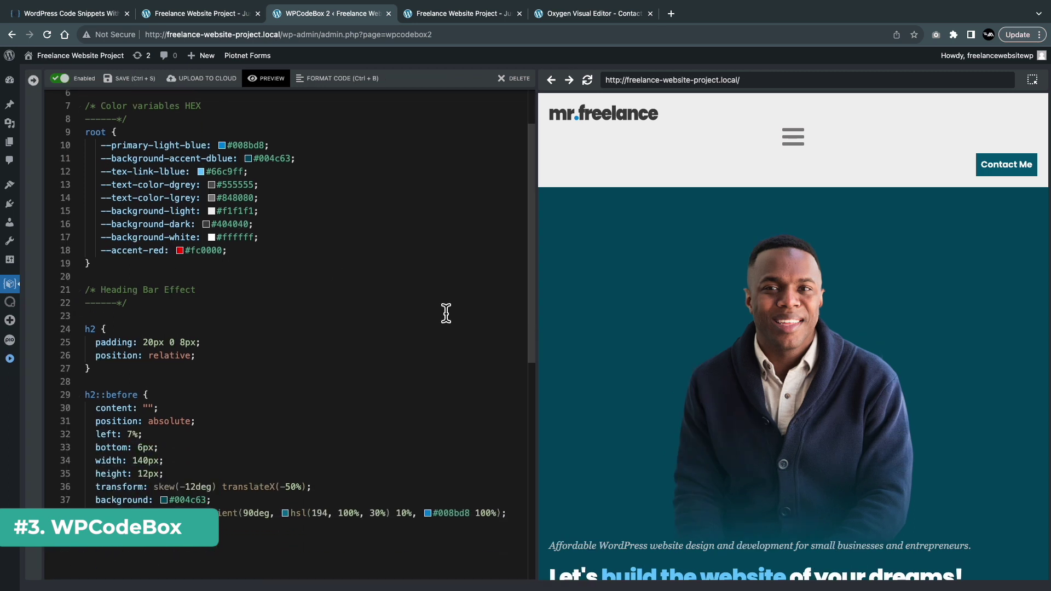
{"action": "scroll", "coordinate": [446, 313], "scroll_direction": "down", "scroll_amount": 2}
{"action": "scroll", "coordinate": [446, 313], "scroll_direction": "up", "scroll_amount": 3}
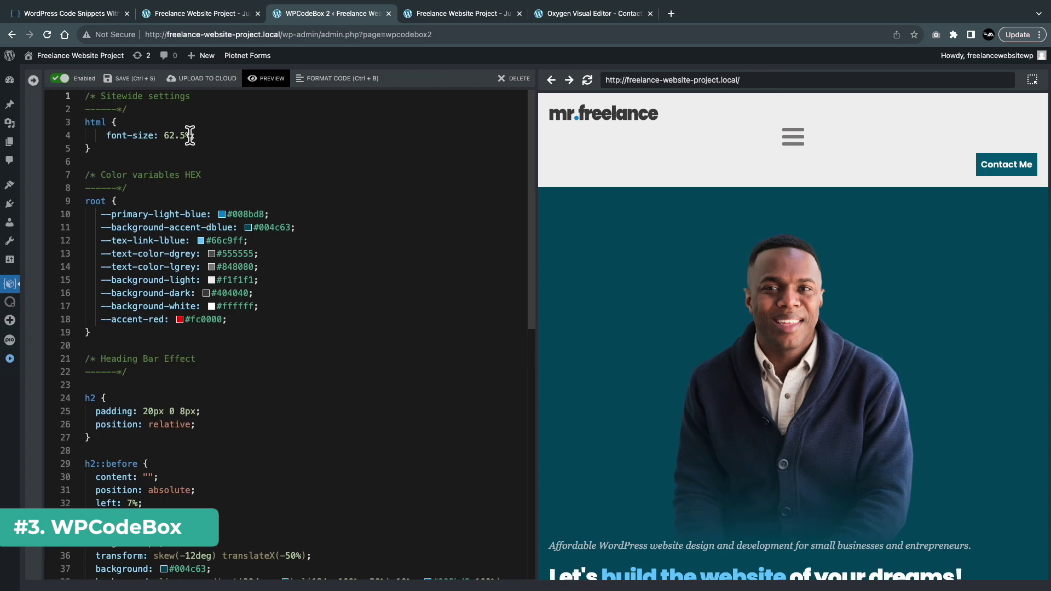
{"action": "left_click", "coordinate": [33, 80]}
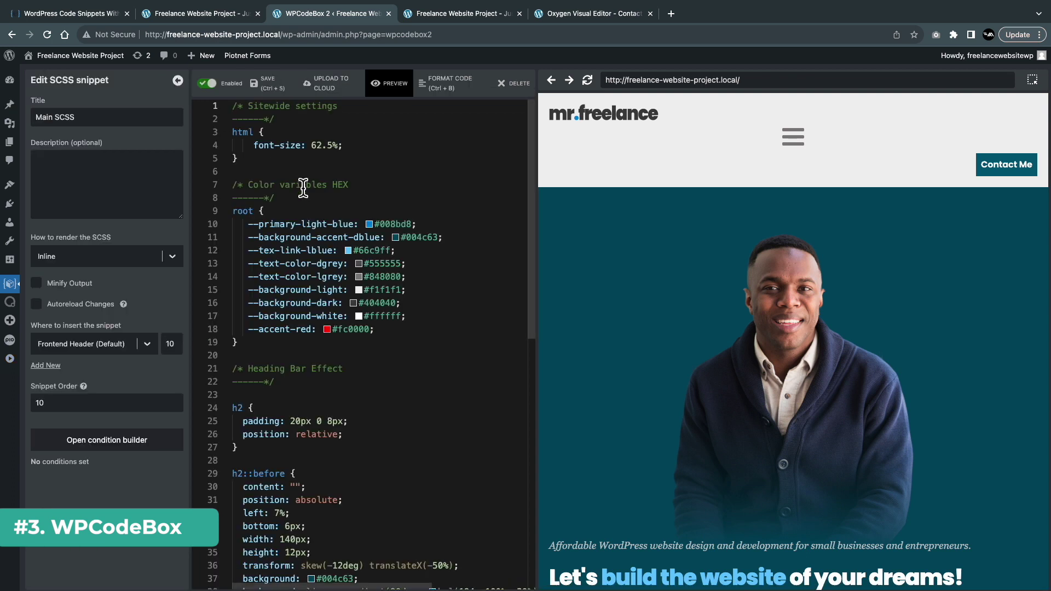
{"action": "left_click", "coordinate": [389, 85]}
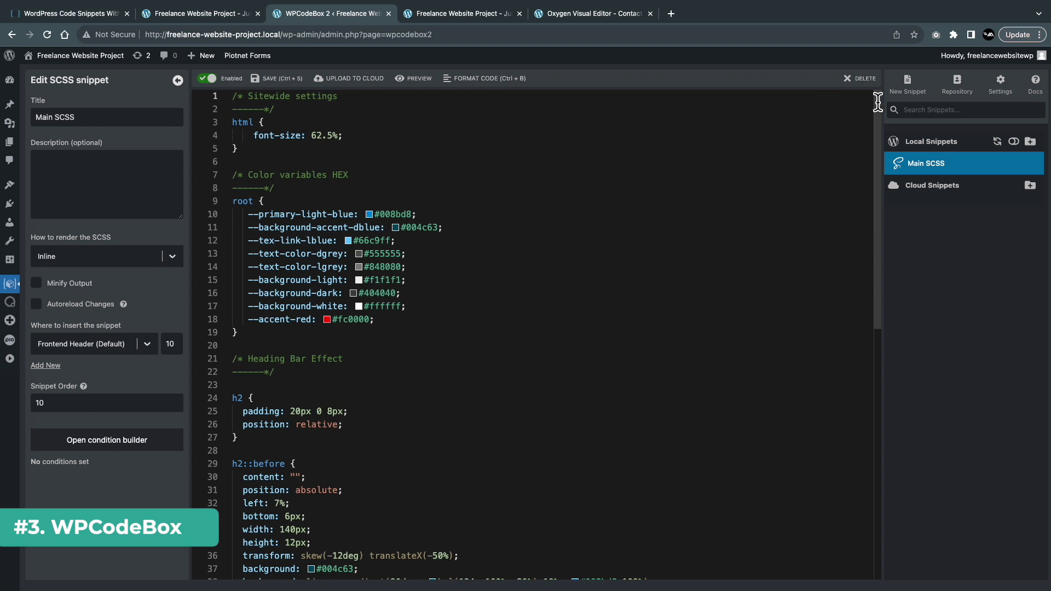
Step: Start a blank new snippet and browse the code types in its Type dropdown
{"action": "left_click", "coordinate": [910, 83]}
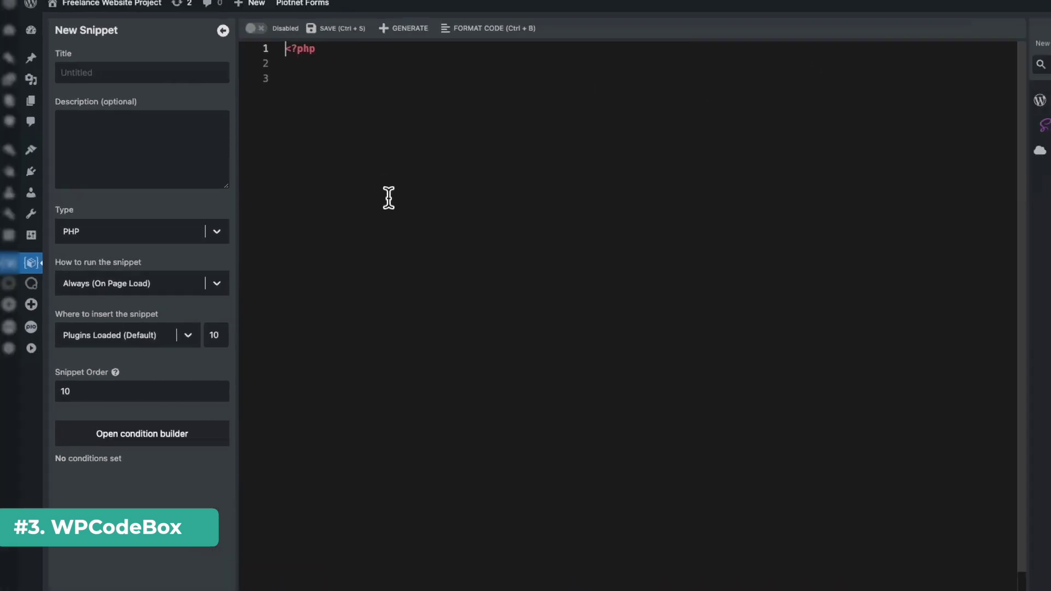
{"action": "left_click", "coordinate": [171, 256]}
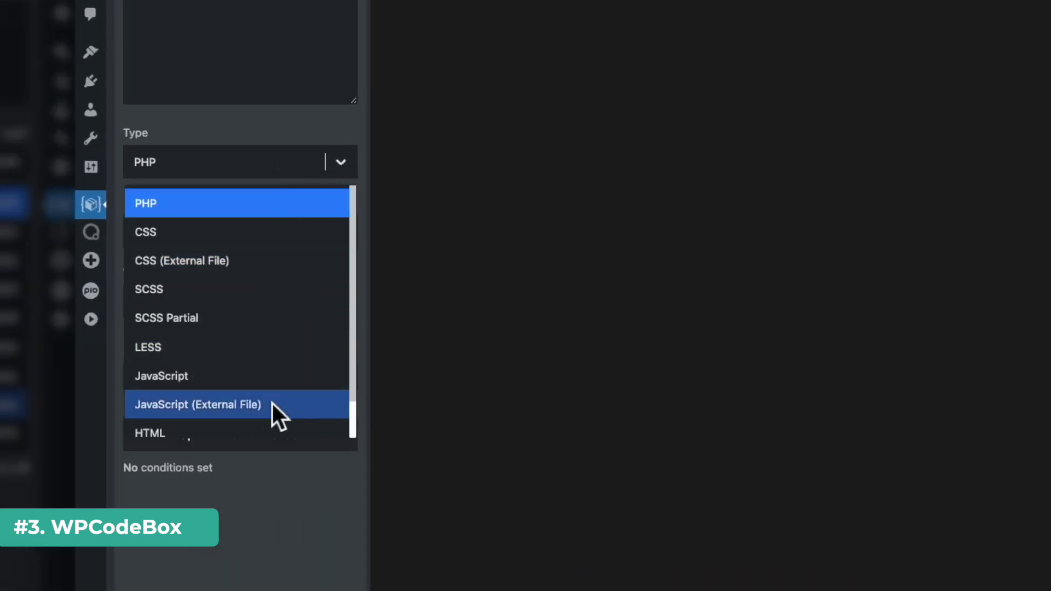
{"action": "scroll", "coordinate": [272, 402], "scroll_direction": "down", "scroll_amount": 1}
{"action": "scroll", "coordinate": [253, 231], "scroll_direction": "up", "scroll_amount": 1}
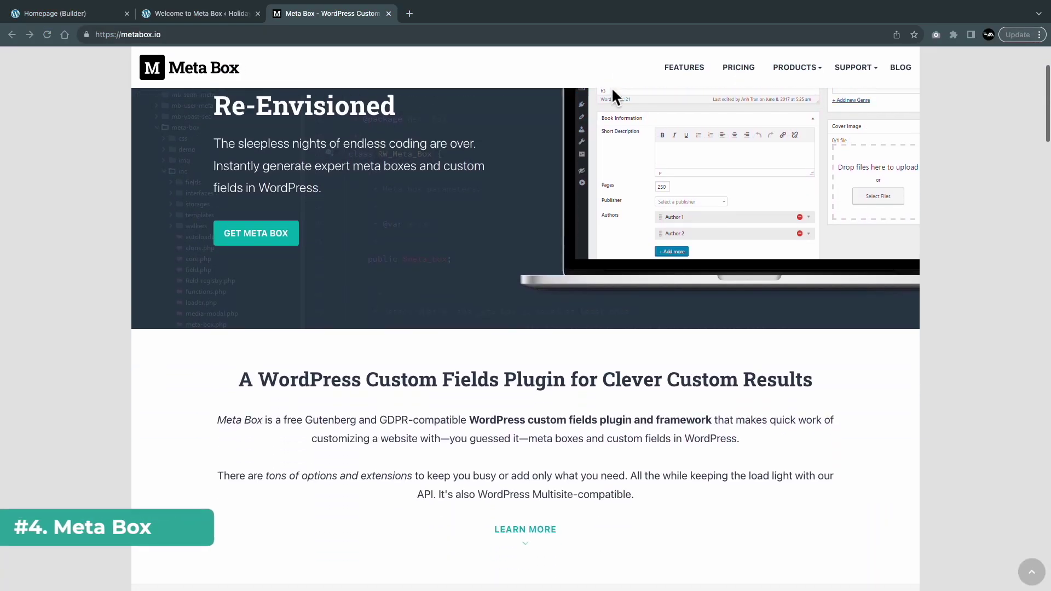
{"action": "scroll", "coordinate": [613, 89], "scroll_direction": "down", "scroll_amount": 3}
{"action": "scroll", "coordinate": [633, 210], "scroll_direction": "down", "scroll_amount": 20}
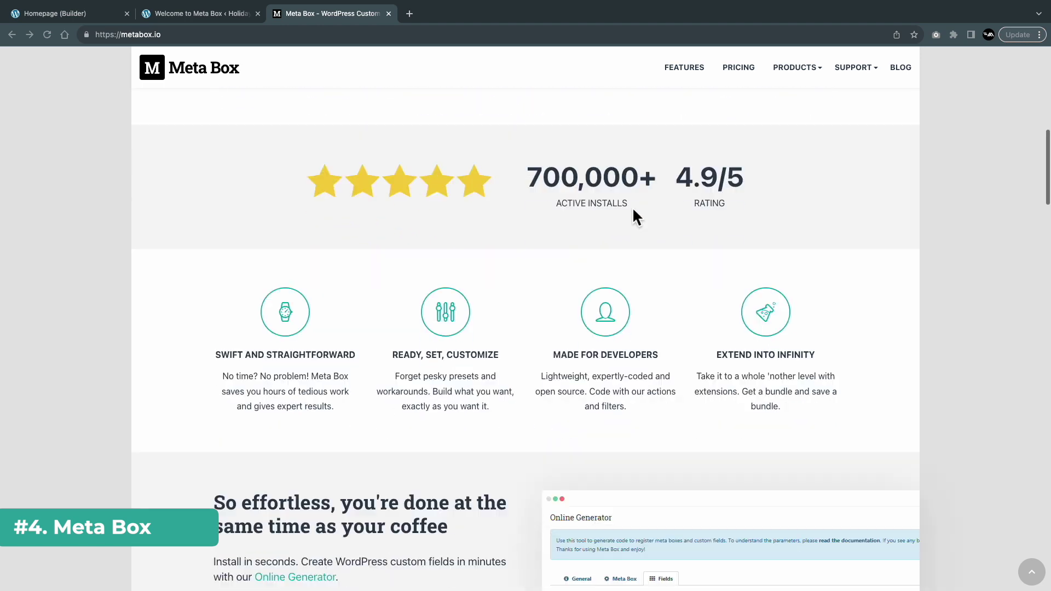
{"action": "scroll", "coordinate": [633, 210], "scroll_direction": "down", "scroll_amount": 5}
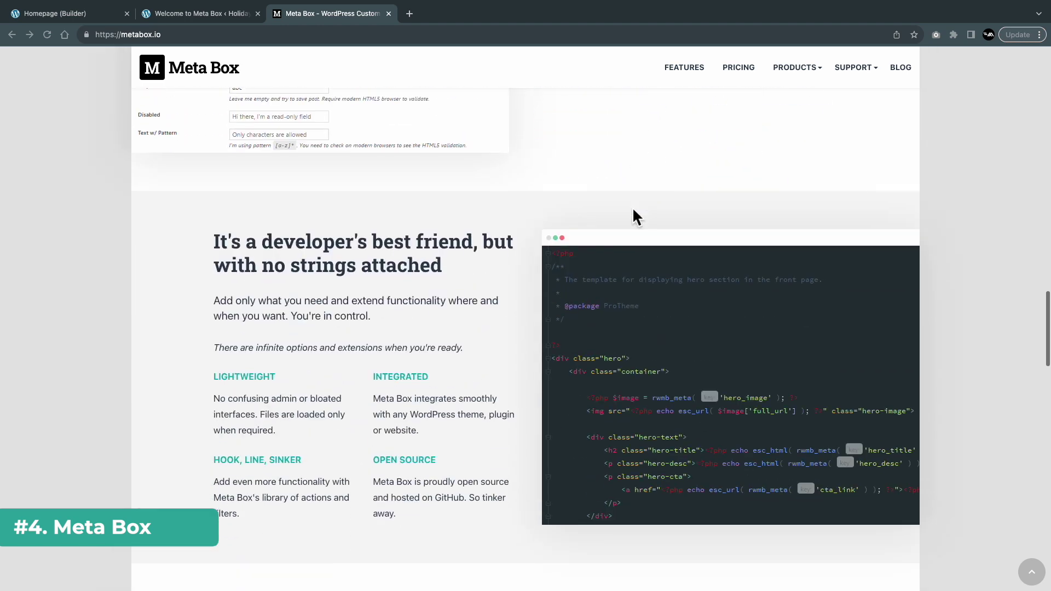
{"action": "scroll", "coordinate": [635, 217], "scroll_direction": "down", "scroll_amount": 20}
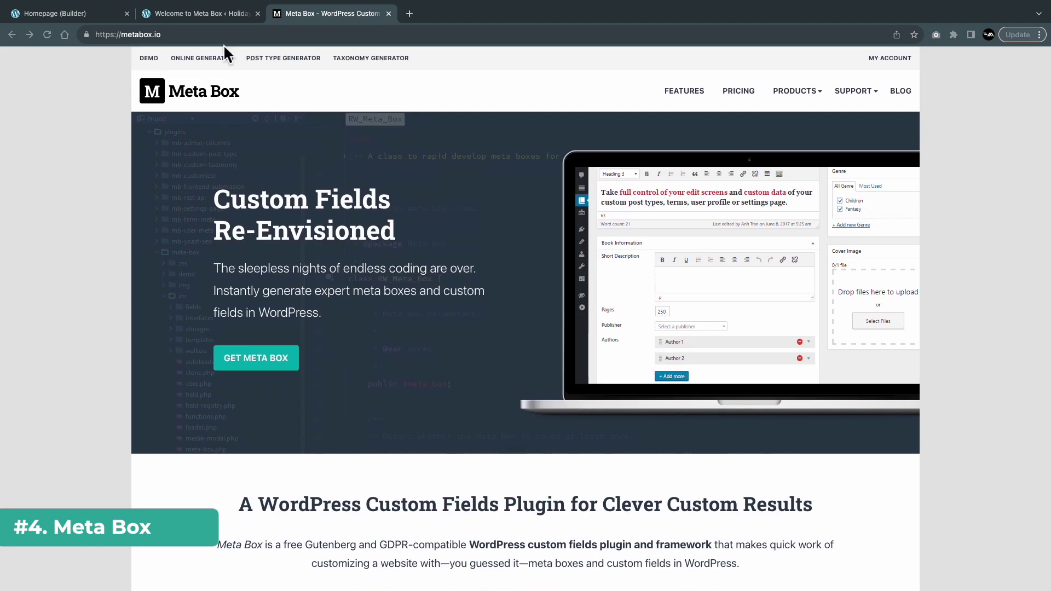
Step: From the Meta Box welcome page, open the Online Generator and add a Text field labelled Video Title
{"action": "left_click", "coordinate": [218, 13]}
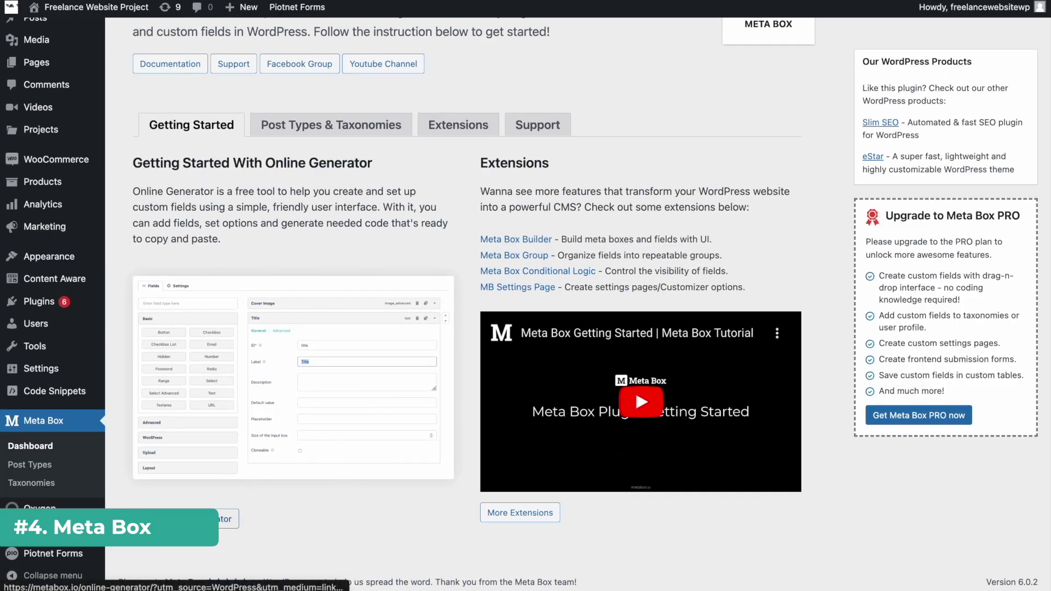
{"action": "left_click", "coordinate": [338, 469]}
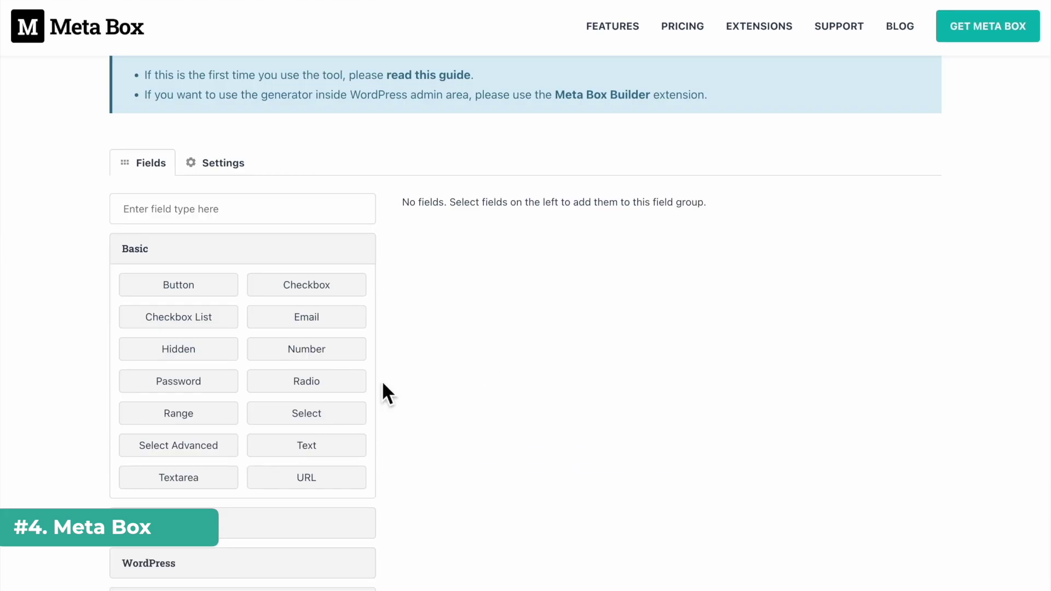
{"action": "left_click", "coordinate": [309, 444]}
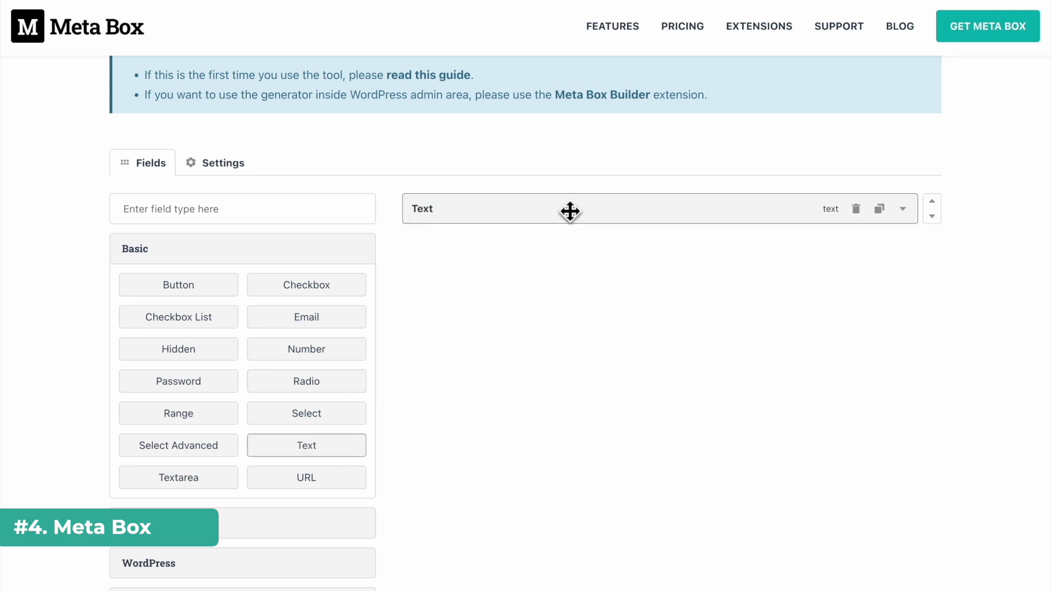
{"action": "left_click", "coordinate": [568, 209]}
{"action": "double_click", "coordinate": [610, 285]}
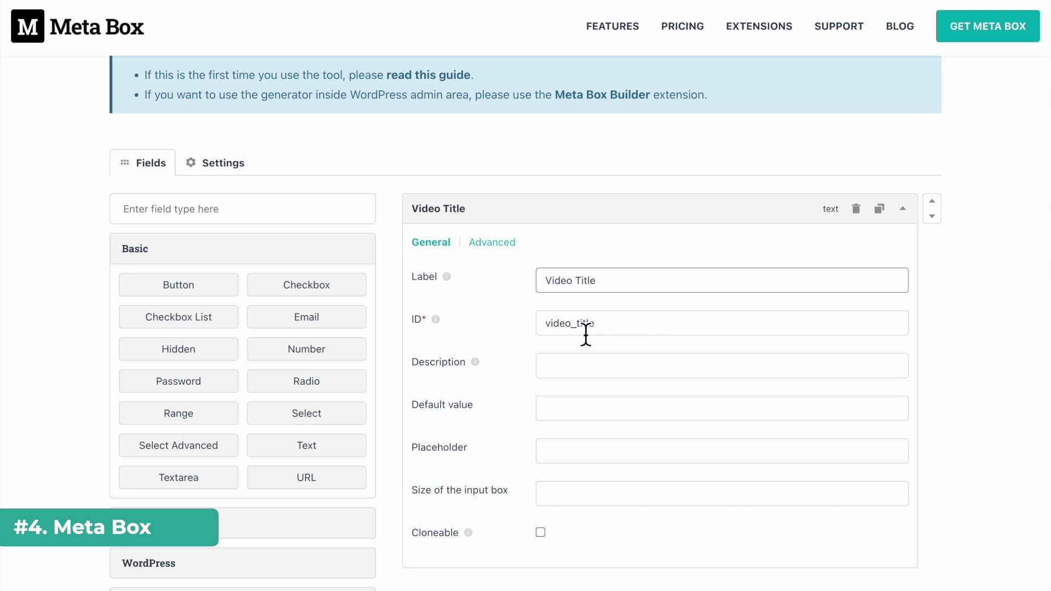
{"action": "scroll", "coordinate": [585, 334], "scroll_direction": "down", "scroll_amount": 1}
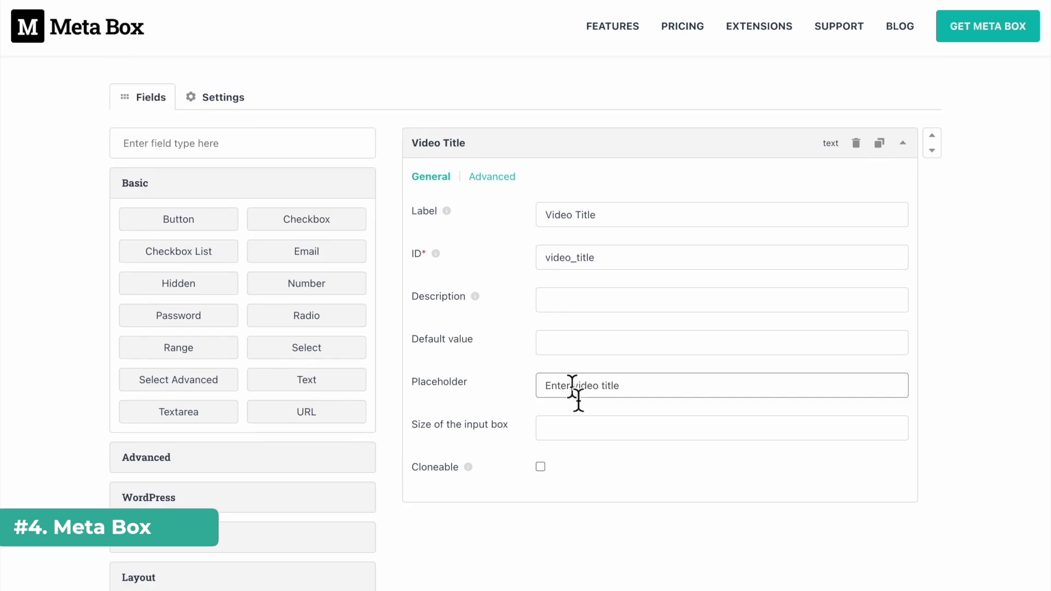
{"action": "left_click", "coordinate": [902, 144]}
Step: Add a second Text field, Video Keywords, with a placeholder
{"action": "left_click", "coordinate": [306, 379]}
{"action": "left_click", "coordinate": [799, 183]}
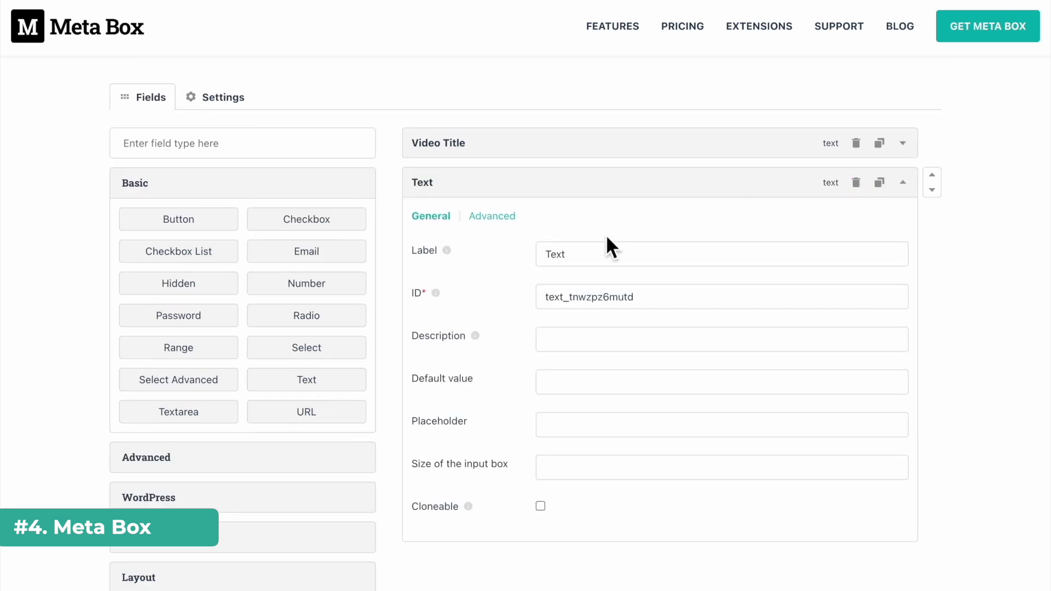
{"action": "left_click", "coordinate": [577, 435]}
{"action": "type", "text": "Enter some keywords"}
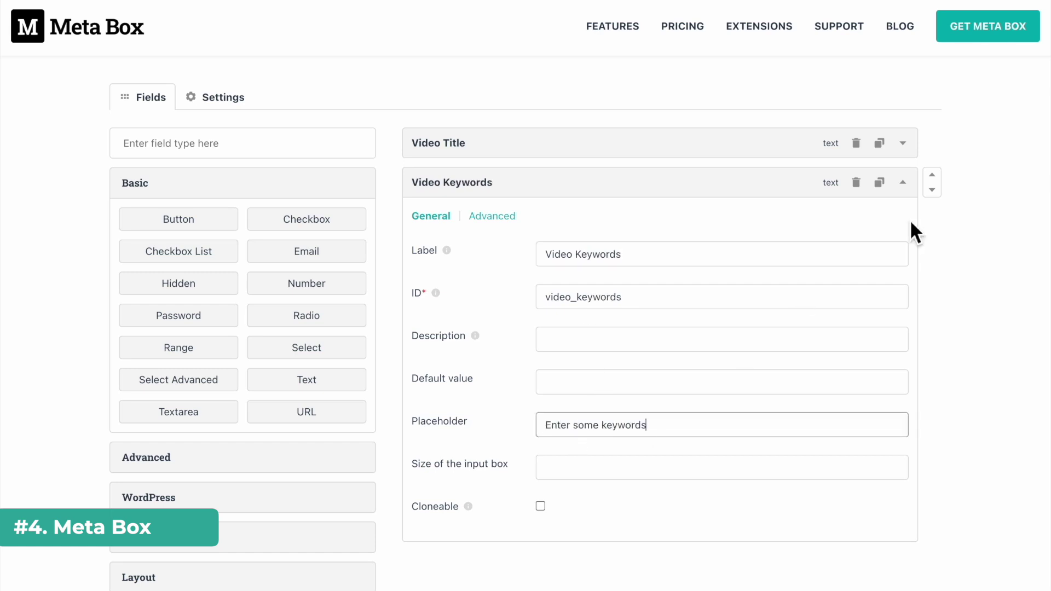
{"action": "left_click", "coordinate": [903, 183]}
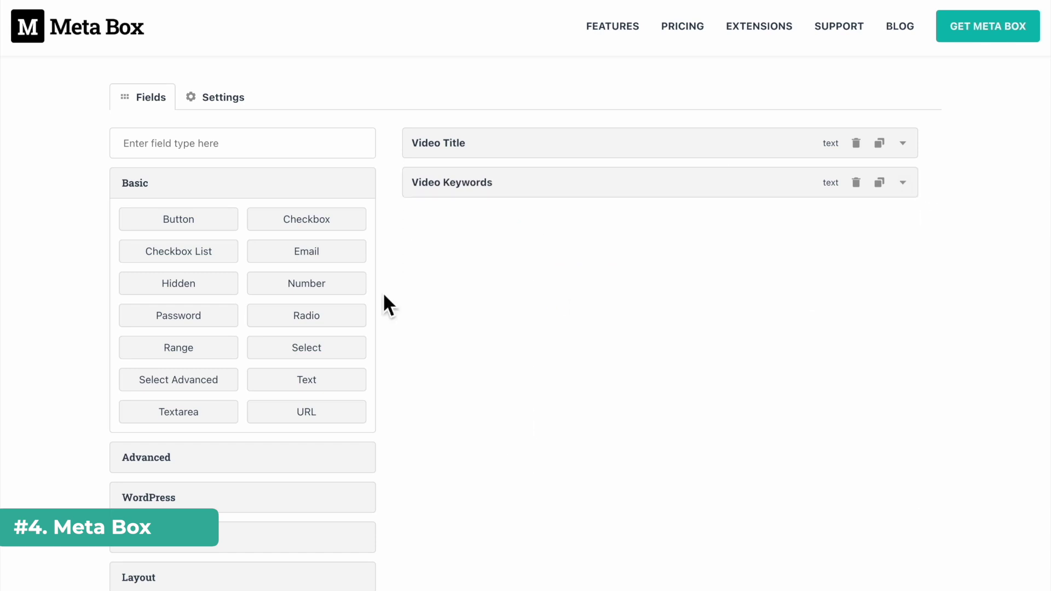
Step: Add a Select field labelled 'Select Category' with its category choices and a placeholder
{"action": "left_click", "coordinate": [314, 350]}
{"action": "double_click", "coordinate": [608, 304]}
{"action": "type", "text": "Select Cat"}
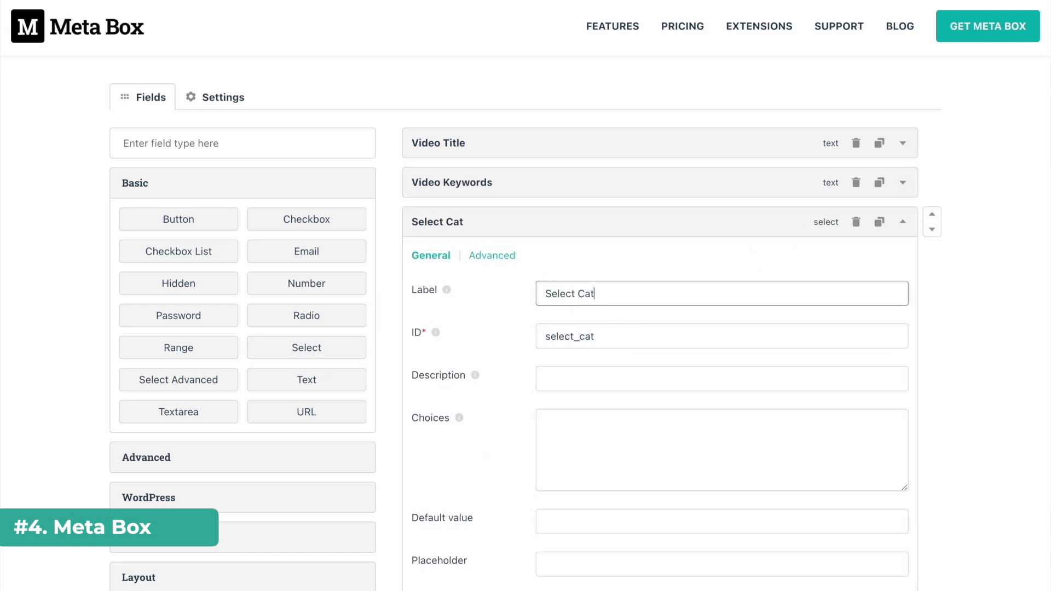
{"action": "type", "text": "egory"}
{"action": "scroll", "coordinate": [597, 401], "scroll_direction": "down", "scroll_amount": 1}
{"action": "left_click", "coordinate": [597, 401]}
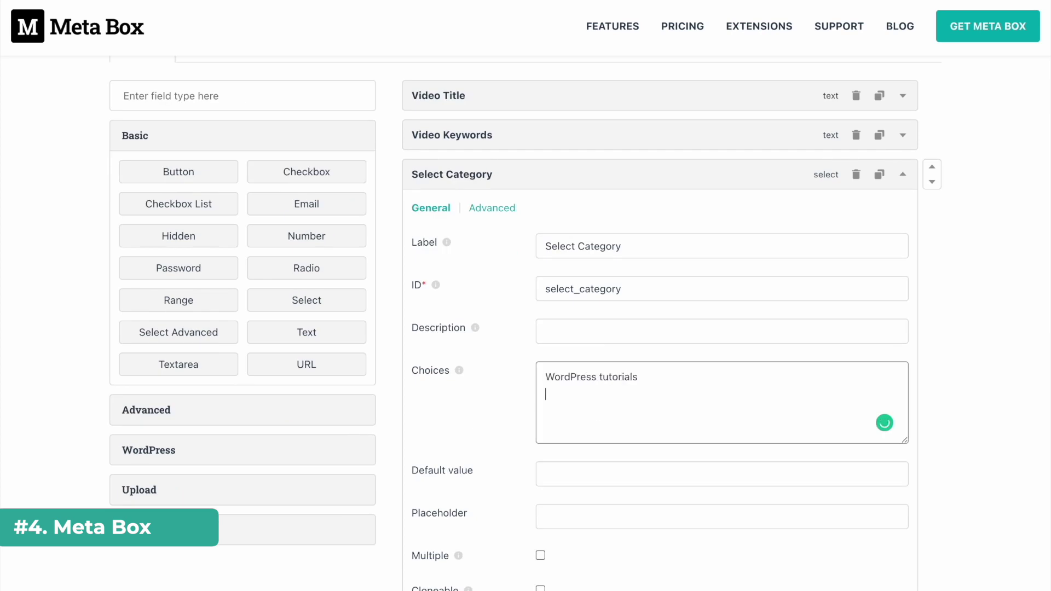
{"action": "type", "text": "rviews"}
{"action": "scroll", "coordinate": [586, 453], "scroll_direction": "down", "scroll_amount": 1}
{"action": "left_click", "coordinate": [594, 456]}
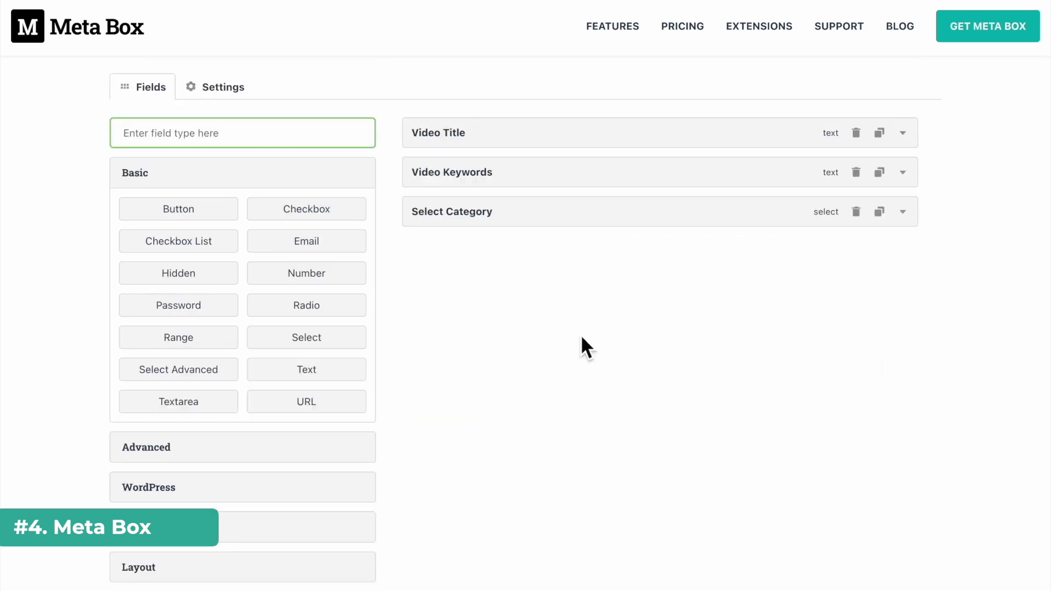
Step: Add an oEmbed field labelled Video URL with the placeholder 'Enter video URL'
{"action": "type", "text": "oem"}
{"action": "left_click", "coordinate": [173, 392]}
{"action": "scroll", "coordinate": [812, 442], "scroll_direction": "down", "scroll_amount": 4}
{"action": "left_click", "coordinate": [603, 297]}
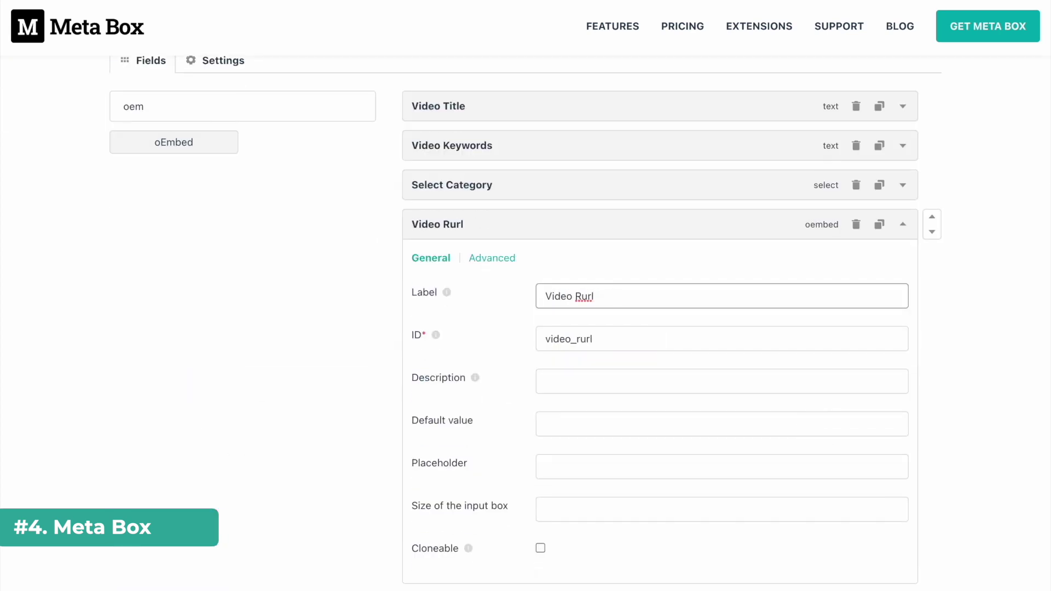
{"action": "left_click", "coordinate": [570, 460]}
{"action": "type", "text": "Enter video URL"}
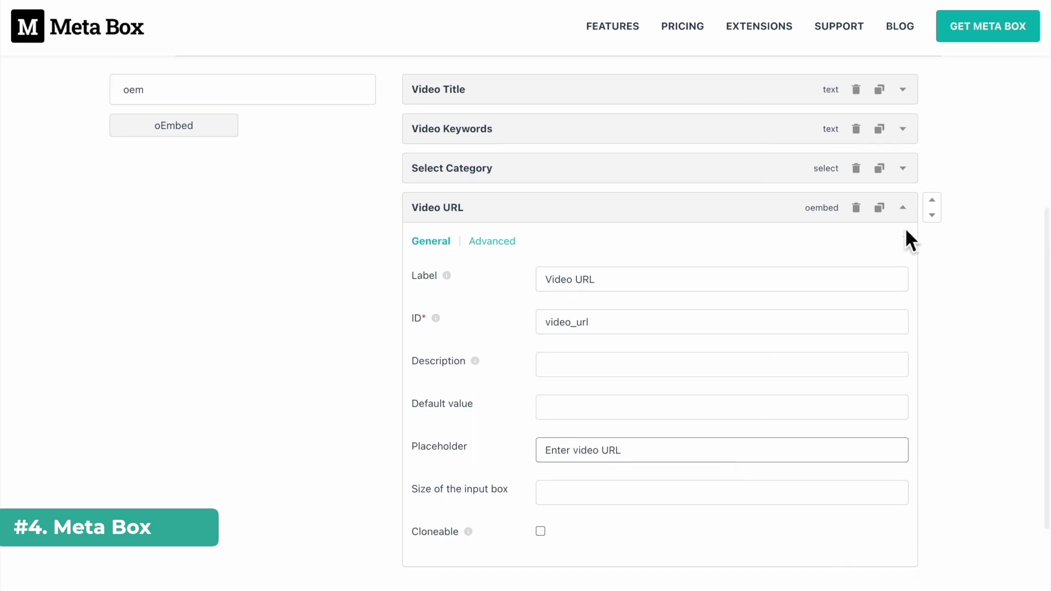
{"action": "left_click", "coordinate": [902, 224]}
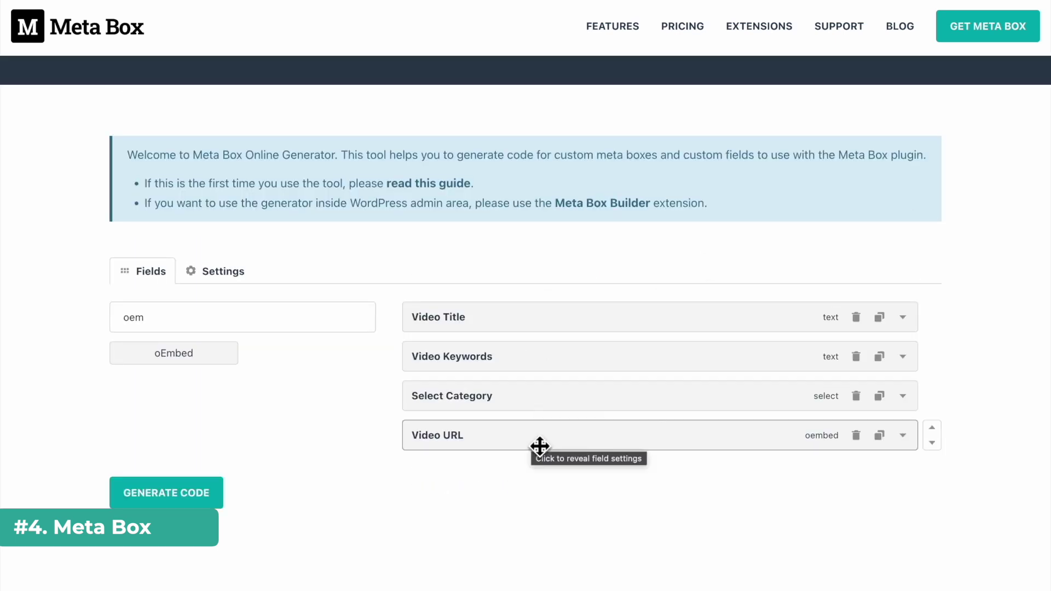
{"action": "left_click", "coordinate": [232, 276]}
Step: Rename the field group to 'Upload Video' and set its post type to Page instead of Post
{"action": "triple_click", "coordinate": [497, 137]}
{"action": "type", "text": "Upload Video"}
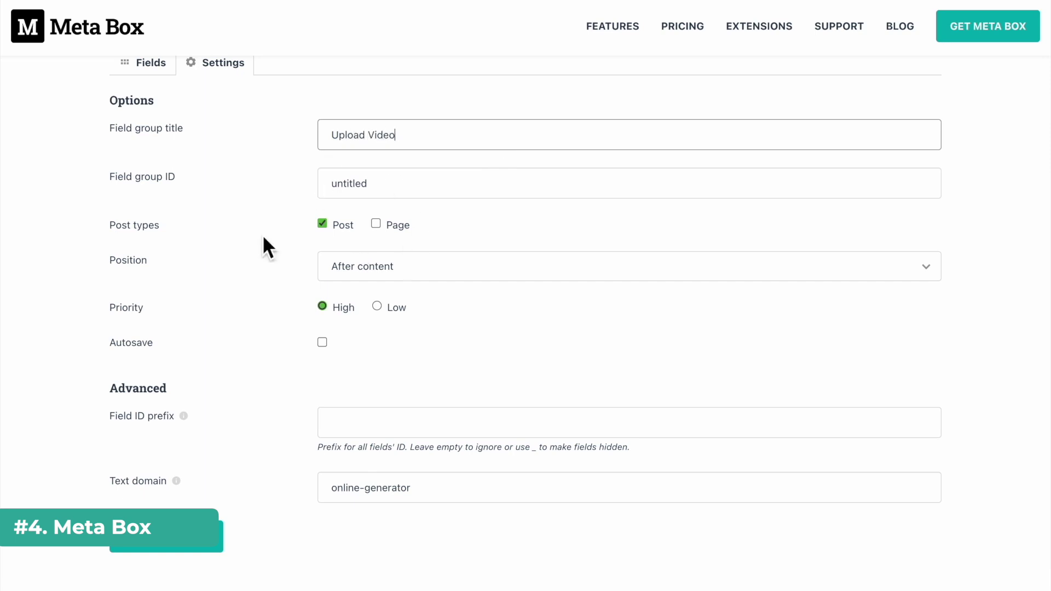
{"action": "left_click", "coordinate": [382, 231]}
{"action": "scroll", "coordinate": [414, 219], "scroll_direction": "down", "scroll_amount": 1}
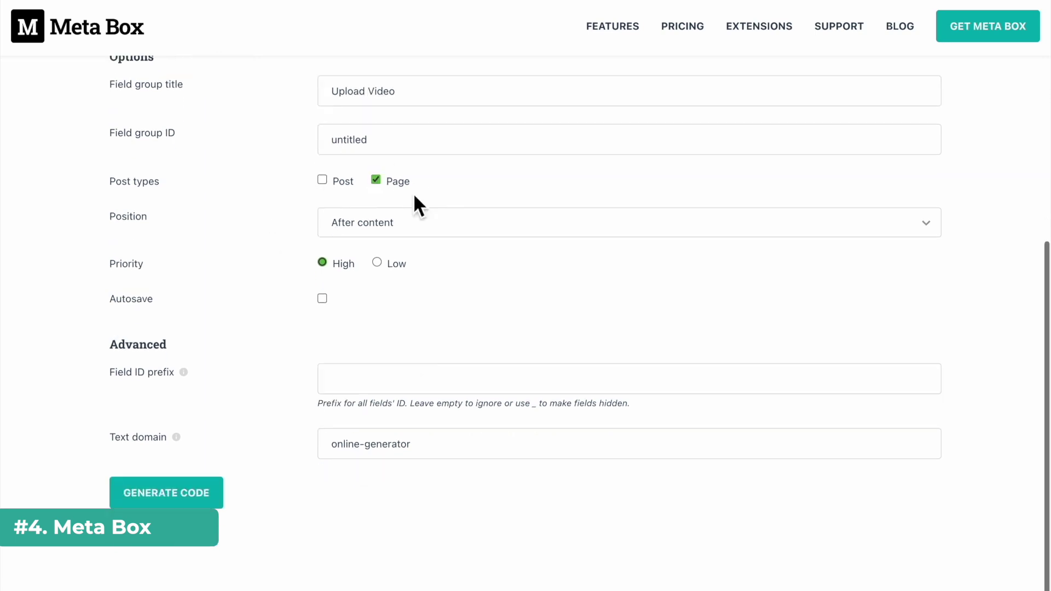
{"action": "scroll", "coordinate": [422, 273], "scroll_direction": "up", "scroll_amount": 1}
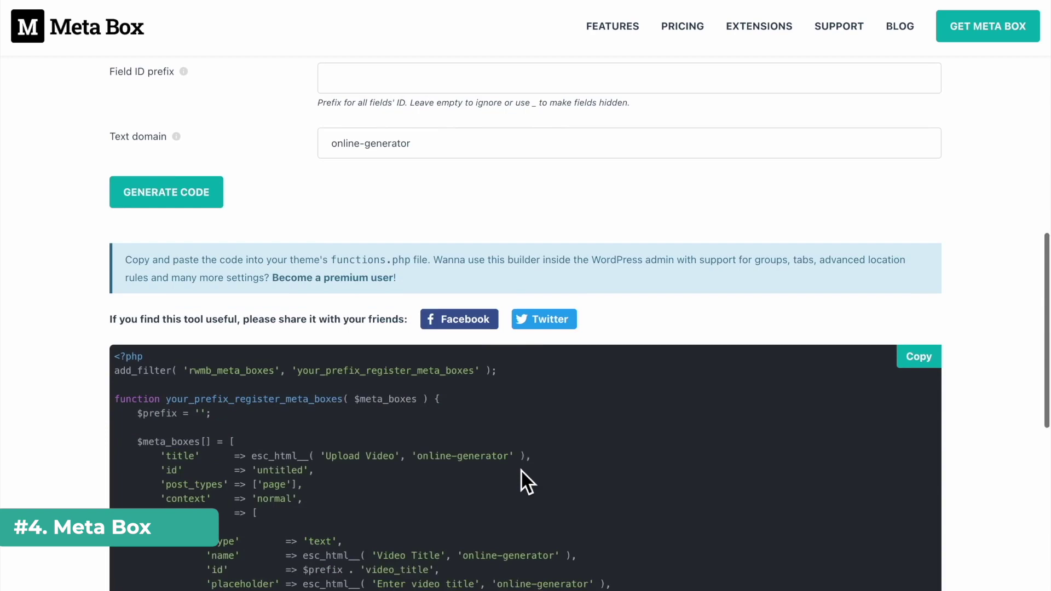
{"action": "scroll", "coordinate": [521, 470], "scroll_direction": "down", "scroll_amount": 4}
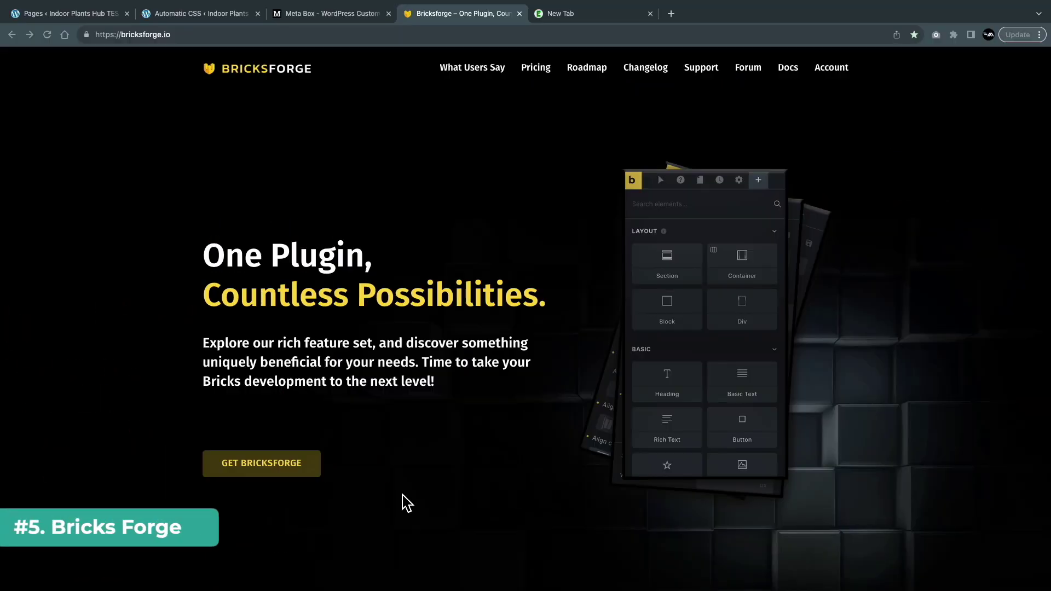
Step: Switch to the WordPress Bricksforge settings and scroll through the Customizing element toggles
{"action": "scroll", "coordinate": [406, 502], "scroll_direction": "down", "scroll_amount": 15}
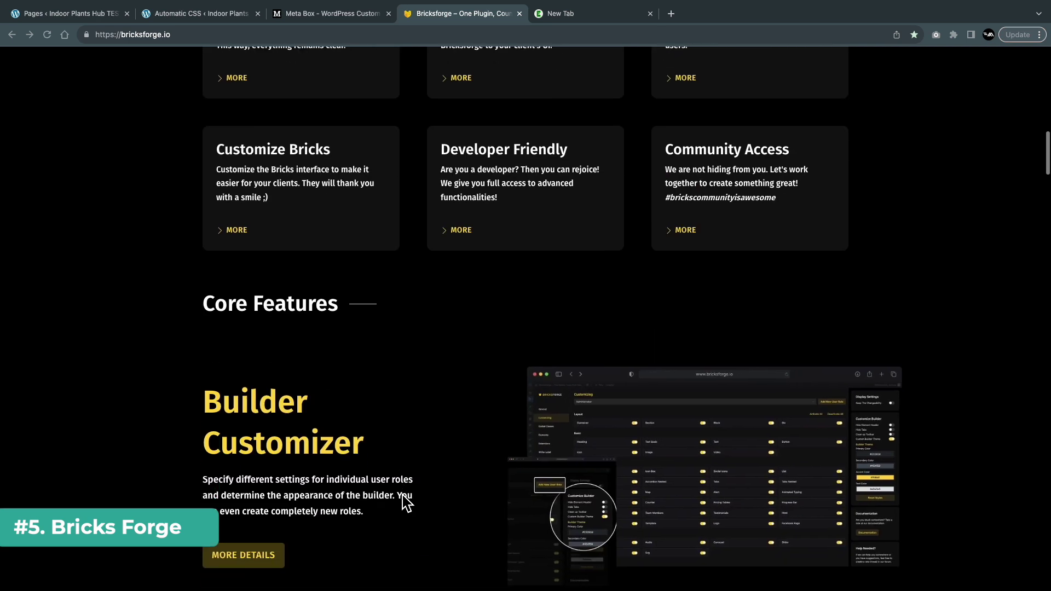
{"action": "scroll", "coordinate": [406, 502], "scroll_direction": "down", "scroll_amount": 3}
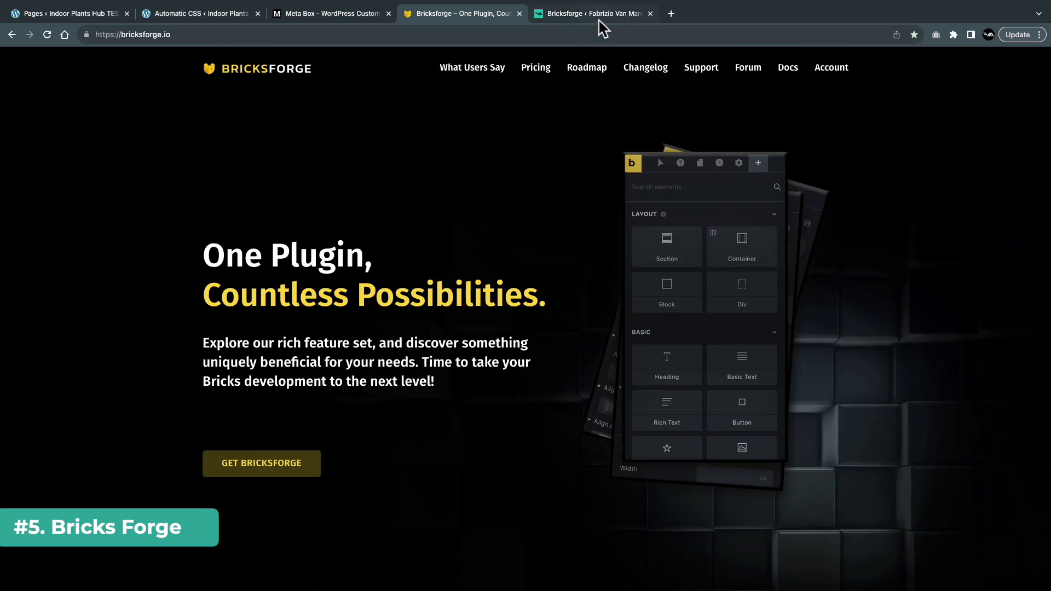
{"action": "left_click", "coordinate": [600, 21]}
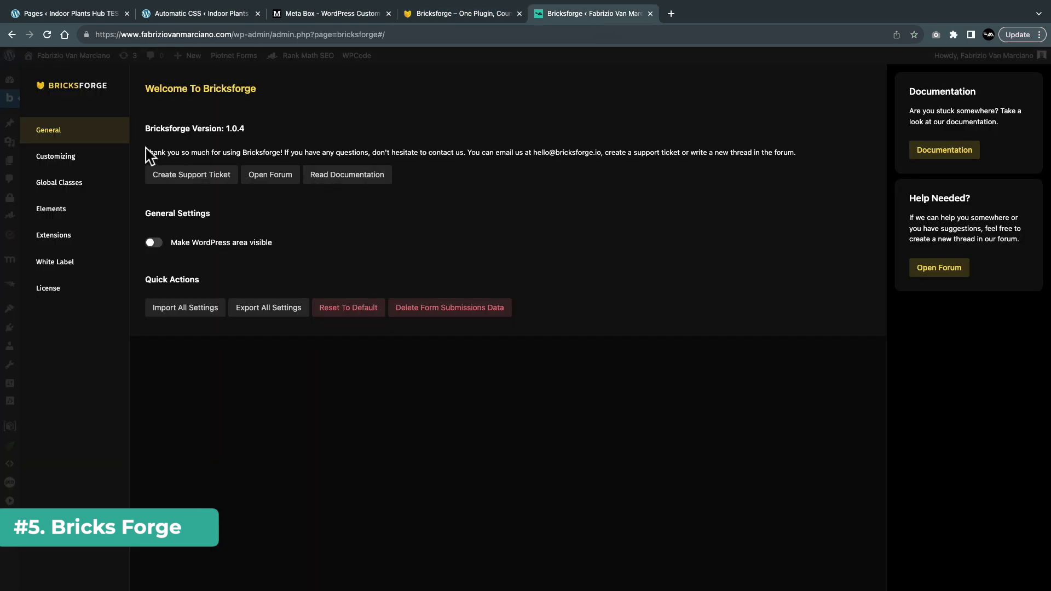
{"action": "left_click", "coordinate": [89, 156]}
{"action": "scroll", "coordinate": [293, 276], "scroll_direction": "down", "scroll_amount": 5}
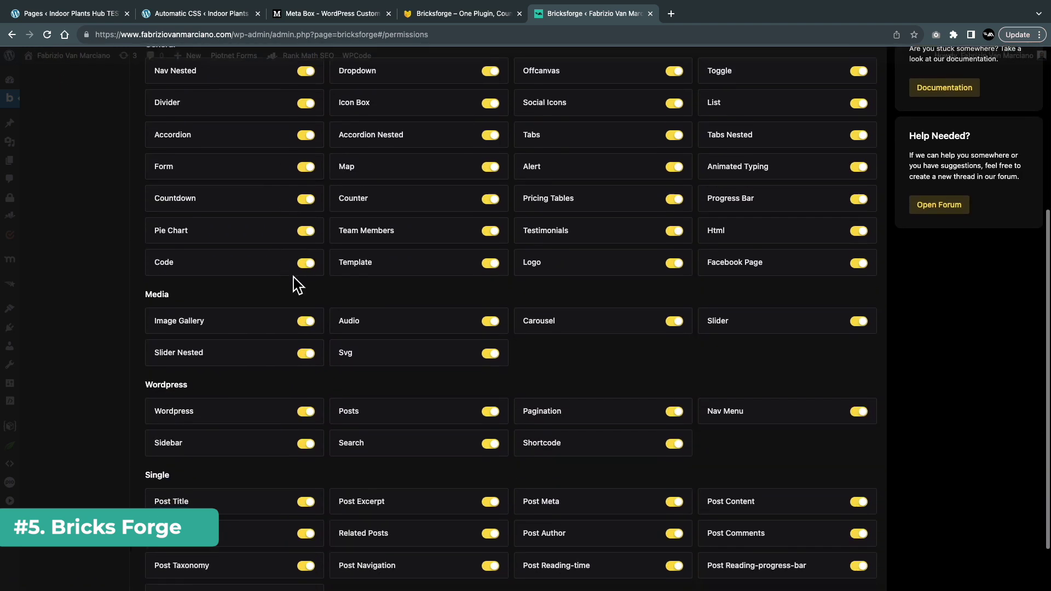
{"action": "scroll", "coordinate": [292, 276], "scroll_direction": "up", "scroll_amount": 5}
Step: Look over the Bricksforge Global Classes settings and the available elements
{"action": "left_click", "coordinate": [83, 182]}
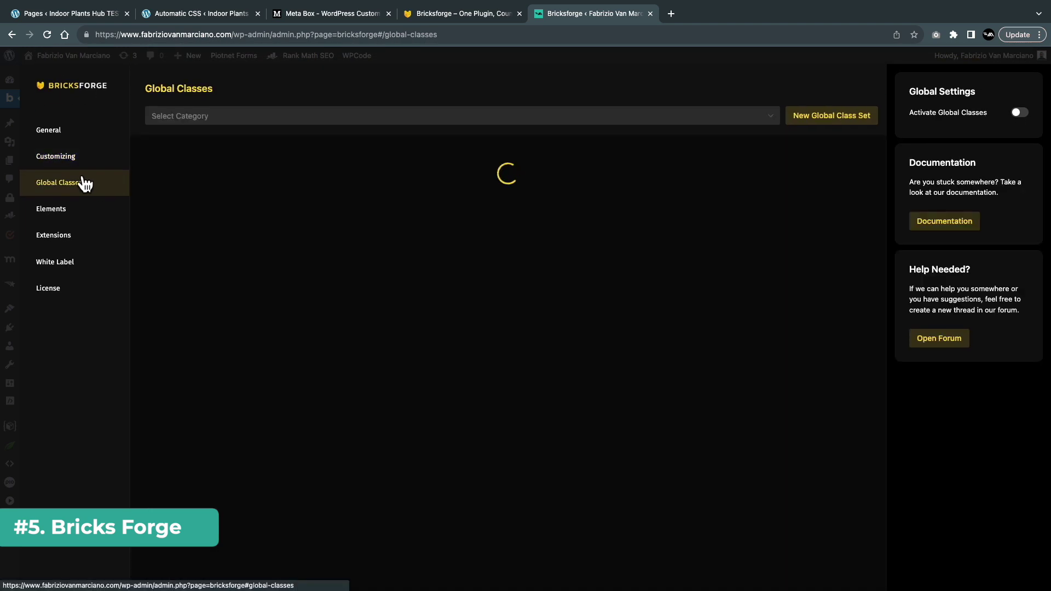
{"action": "scroll", "coordinate": [418, 253], "scroll_direction": "down", "scroll_amount": 1}
{"action": "scroll", "coordinate": [418, 254], "scroll_direction": "up", "scroll_amount": 1}
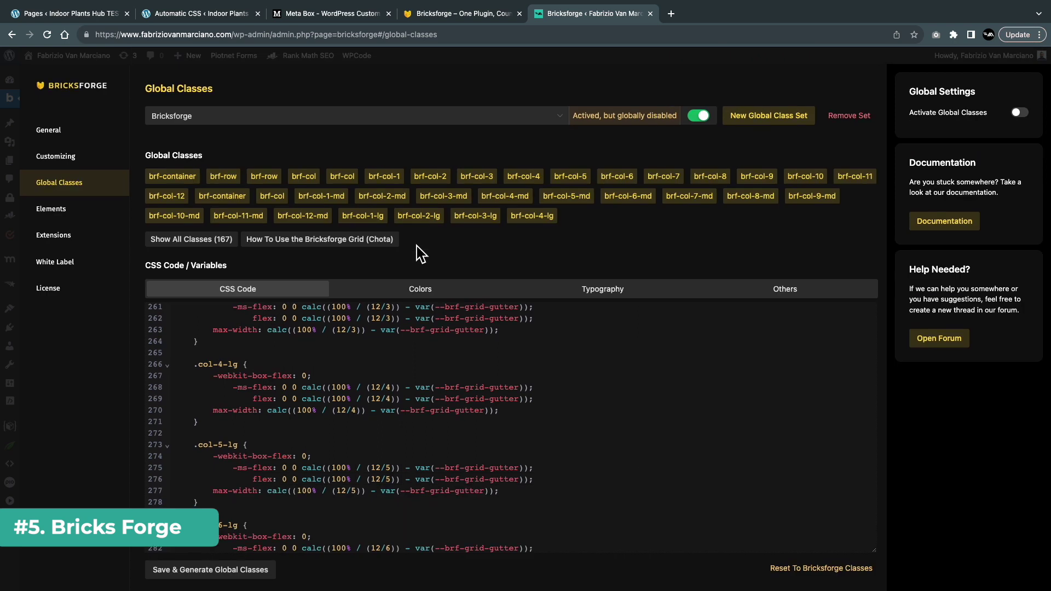
{"action": "left_click", "coordinate": [71, 209]}
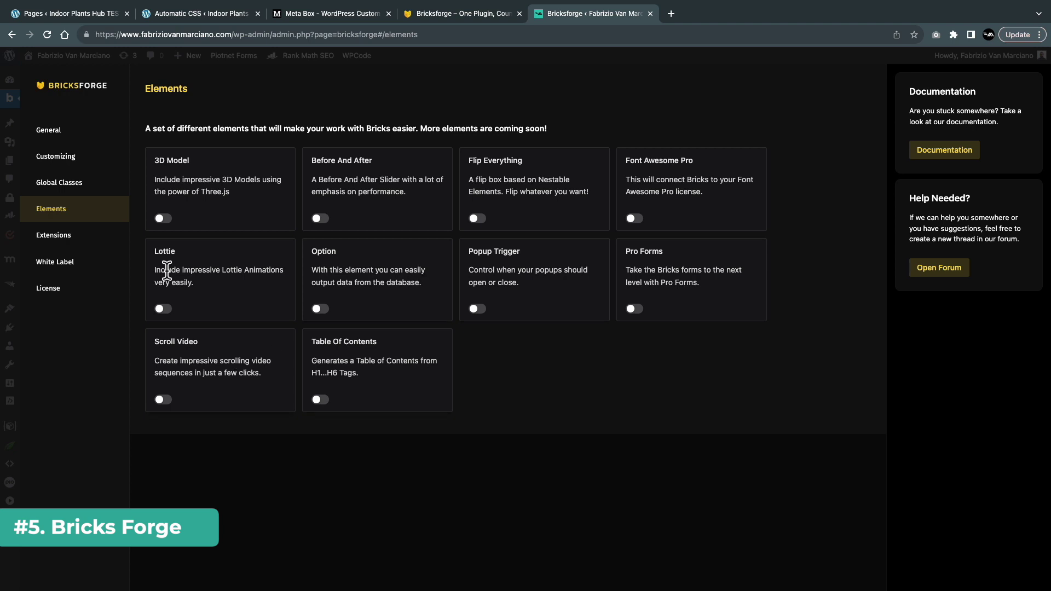
Step: Enable the Scroll Smoother extension in the Extensions list
{"action": "left_click", "coordinate": [53, 235]}
{"action": "scroll", "coordinate": [383, 329], "scroll_direction": "down", "scroll_amount": 1}
{"action": "left_click", "coordinate": [634, 501]}
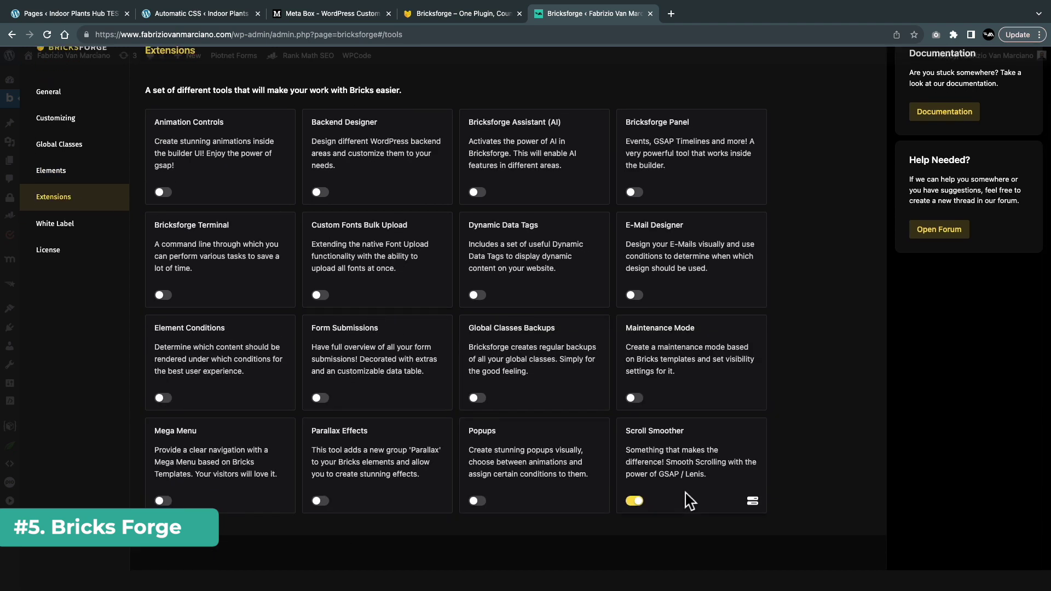
{"action": "scroll", "coordinate": [354, 253], "scroll_direction": "up", "scroll_amount": 1}
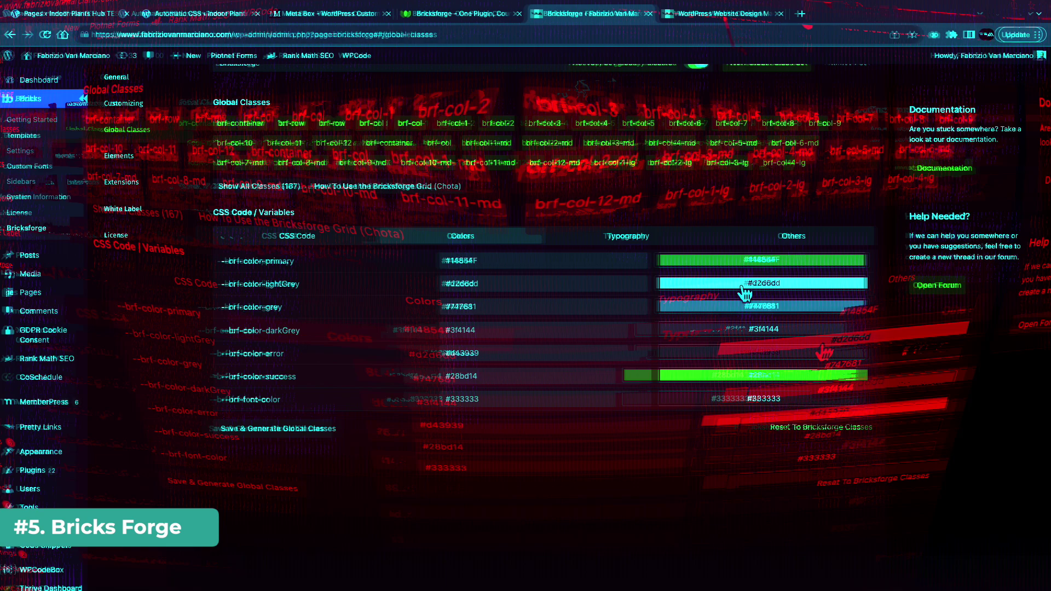
{"action": "left_click", "coordinate": [771, 260]}
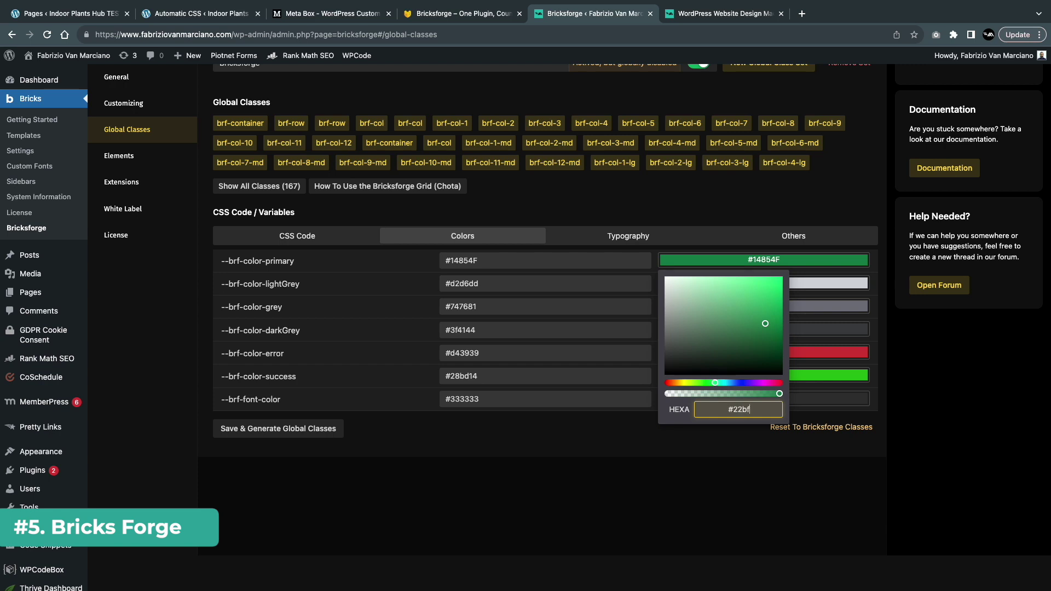
Step: Apply teal #22bfb2 as the primary colour and change lightGrey to #323433
{"action": "key", "text": "Return"}
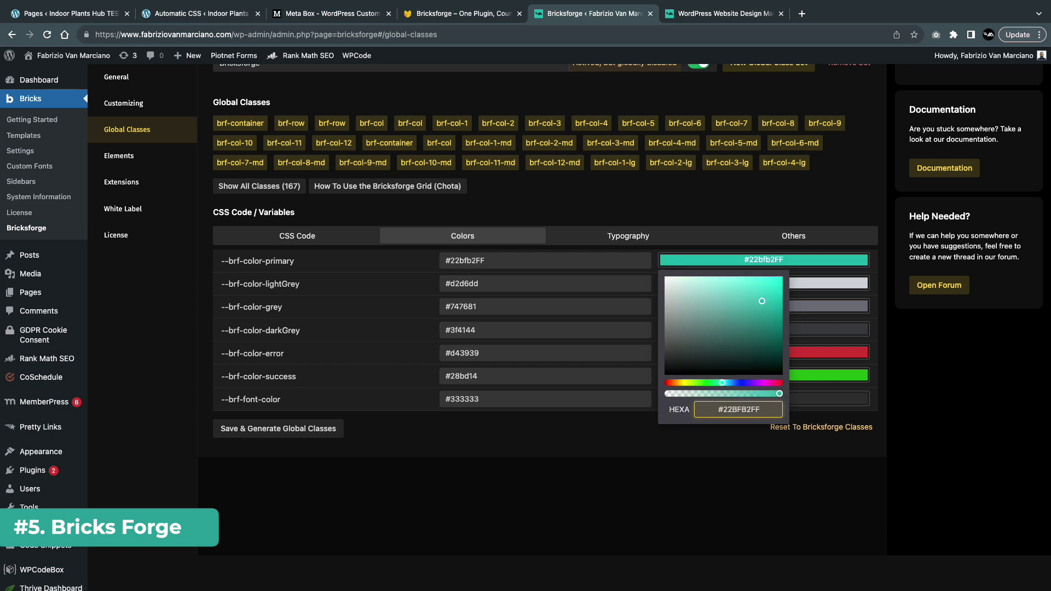
{"action": "left_click", "coordinate": [825, 283]}
{"action": "left_click", "coordinate": [544, 284]}
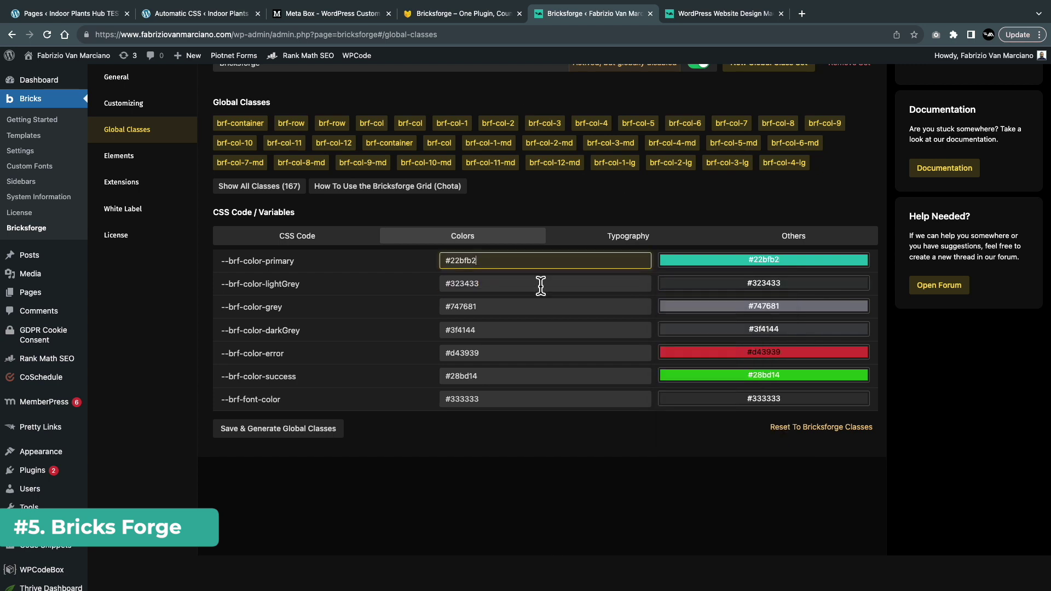
{"action": "left_click", "coordinate": [526, 307]}
{"action": "left_click", "coordinate": [504, 284]}
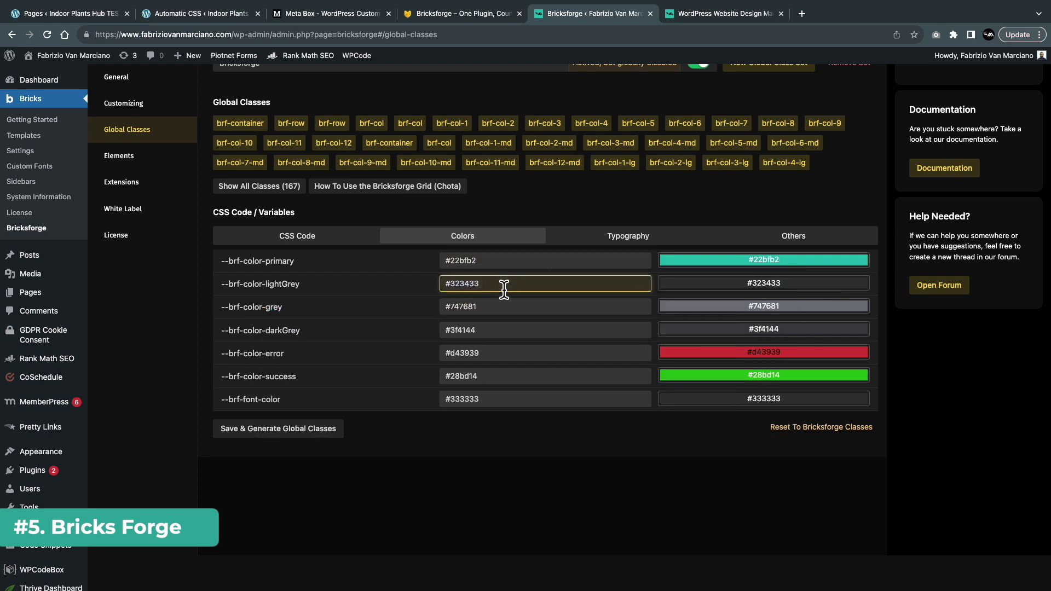
{"action": "right_click", "coordinate": [504, 284]}
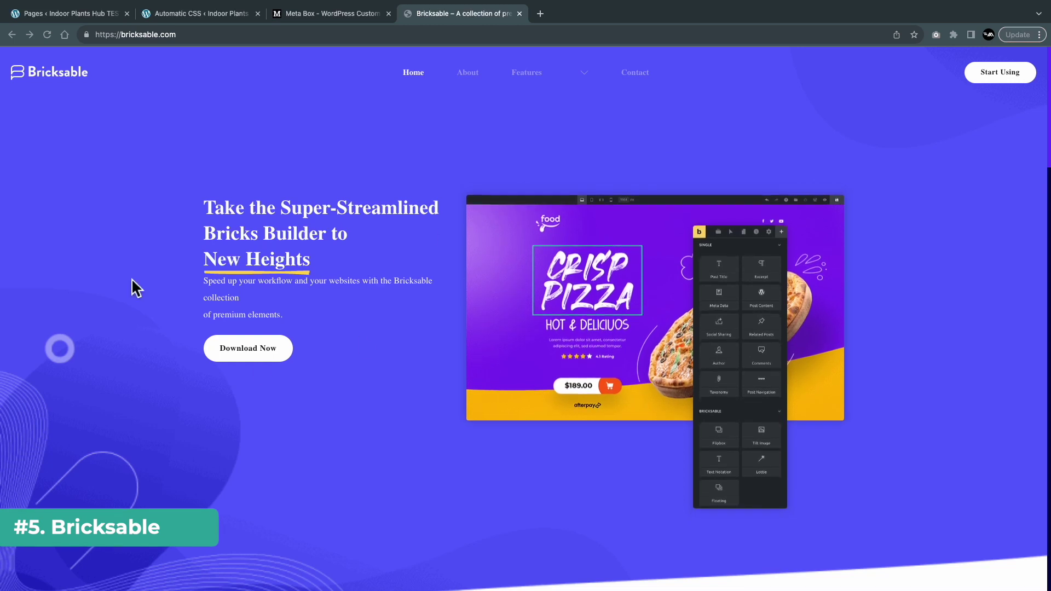
Step: Scroll the bricksable.com homepage, return to the top, and expand the Features dropdown
{"action": "scroll", "coordinate": [315, 291], "scroll_direction": "down", "scroll_amount": 10}
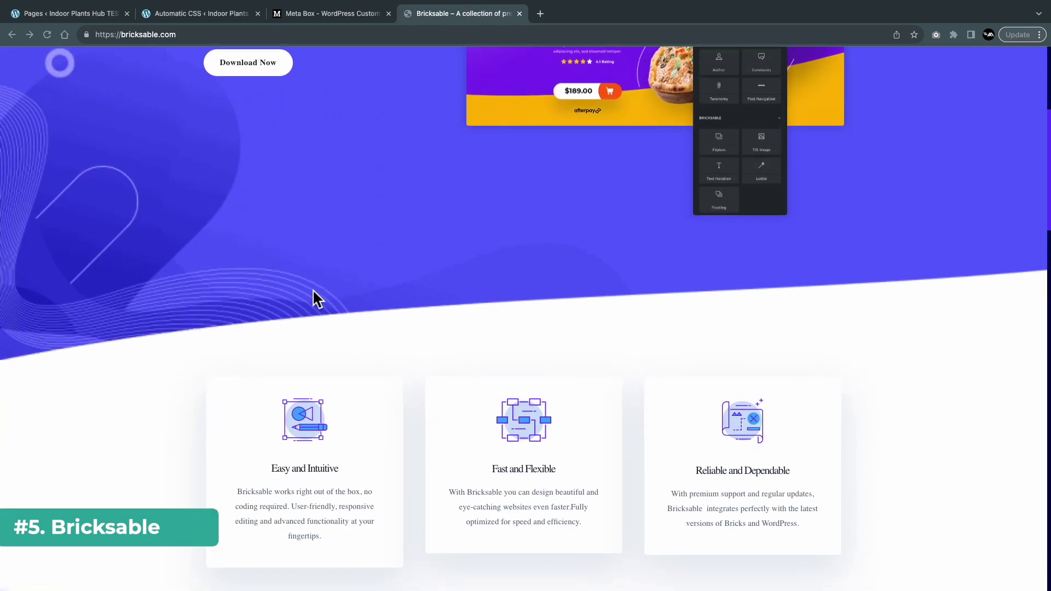
{"action": "scroll", "coordinate": [314, 292], "scroll_direction": "down", "scroll_amount": 10}
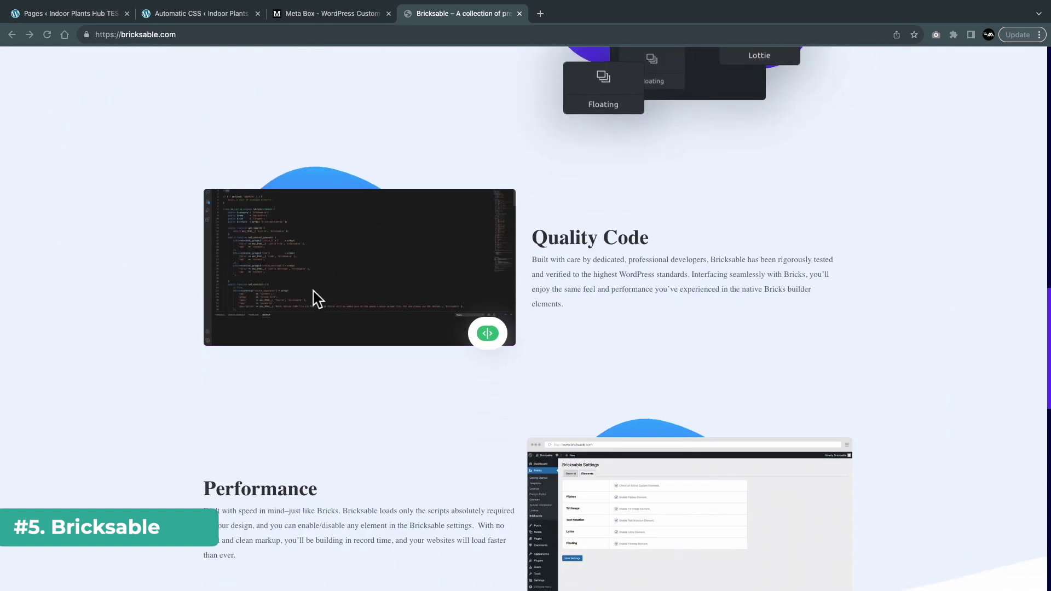
{"action": "scroll", "coordinate": [314, 299], "scroll_direction": "down", "scroll_amount": 10}
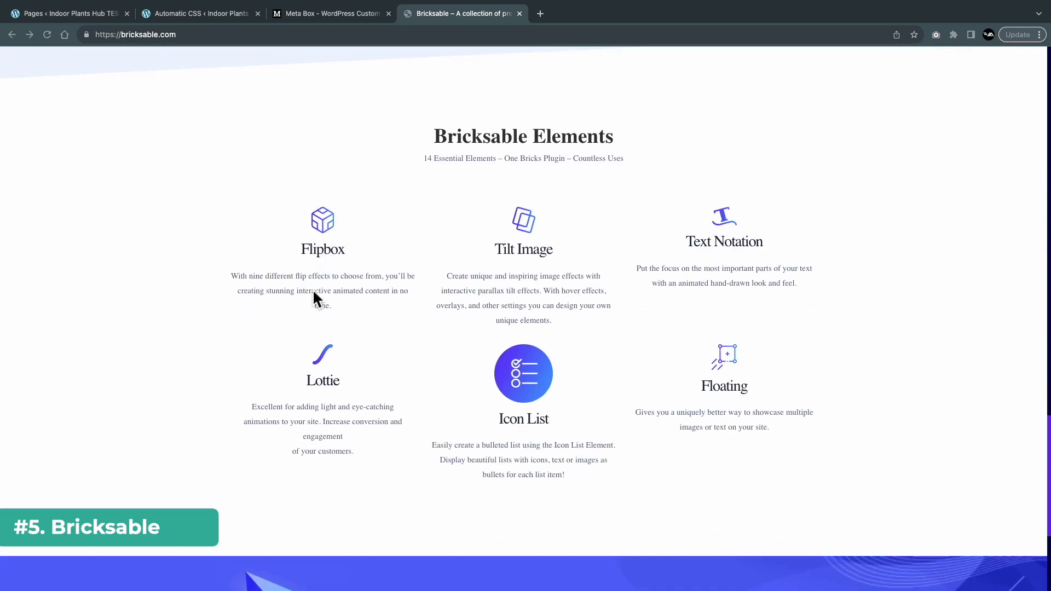
{"action": "scroll", "coordinate": [316, 299], "scroll_direction": "down", "scroll_amount": 1}
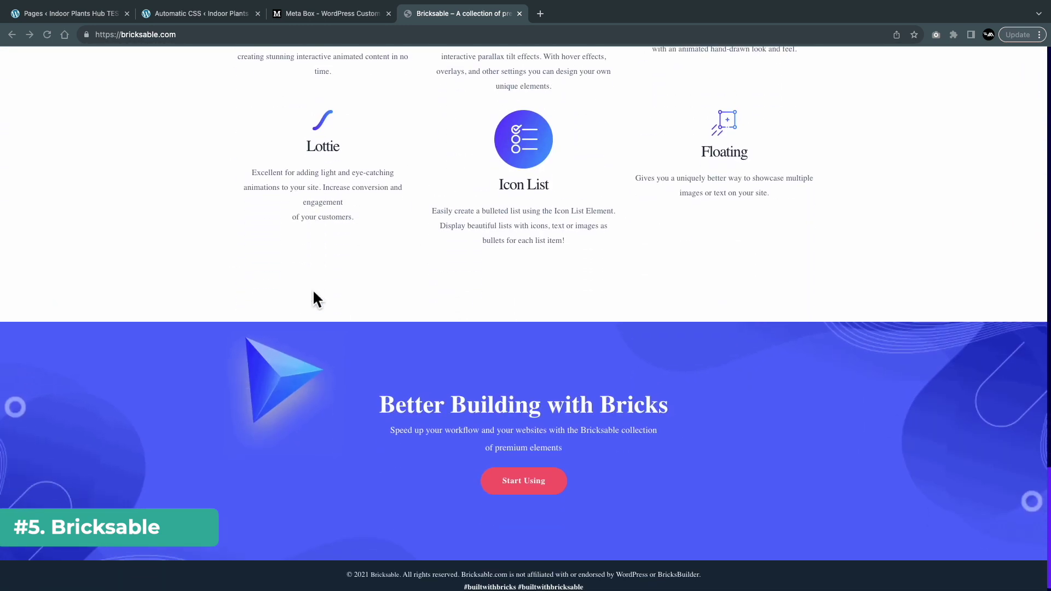
{"action": "key", "text": "Home"}
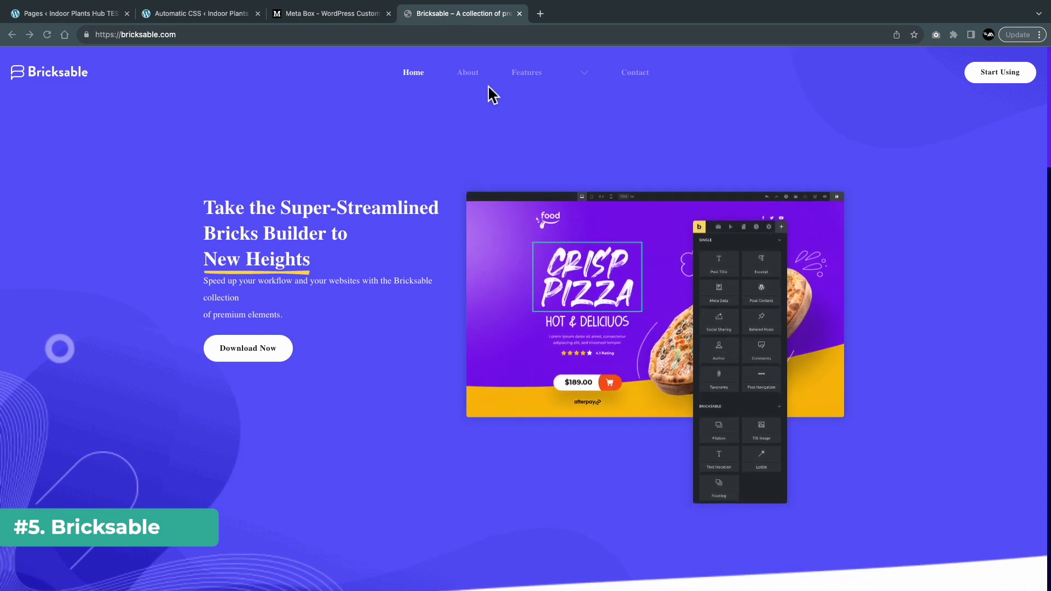
{"action": "left_click", "coordinate": [584, 75]}
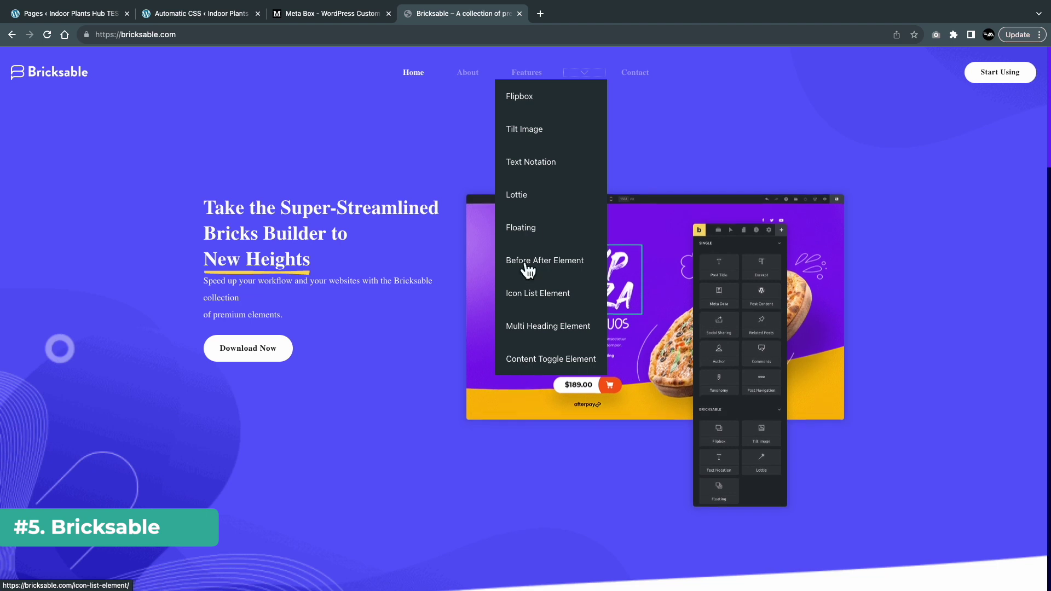
Step: Open Bricksable's Flipbox Element page and review its nine flip effects and 3D and elastic options
{"action": "left_click", "coordinate": [523, 99]}
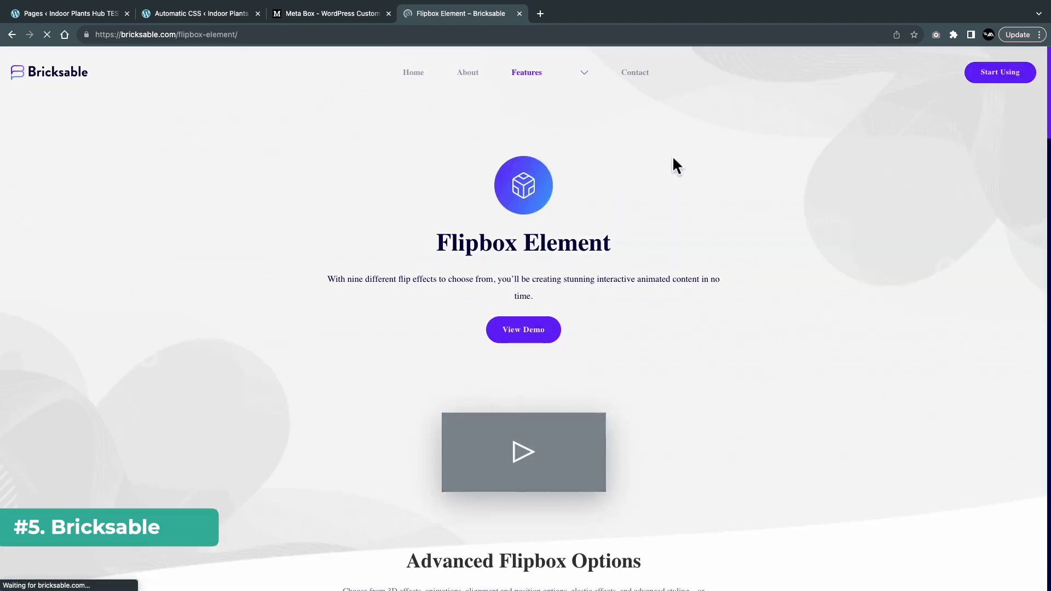
{"action": "scroll", "coordinate": [674, 263], "scroll_direction": "down", "scroll_amount": 1}
{"action": "scroll", "coordinate": [673, 315], "scroll_direction": "down", "scroll_amount": 2}
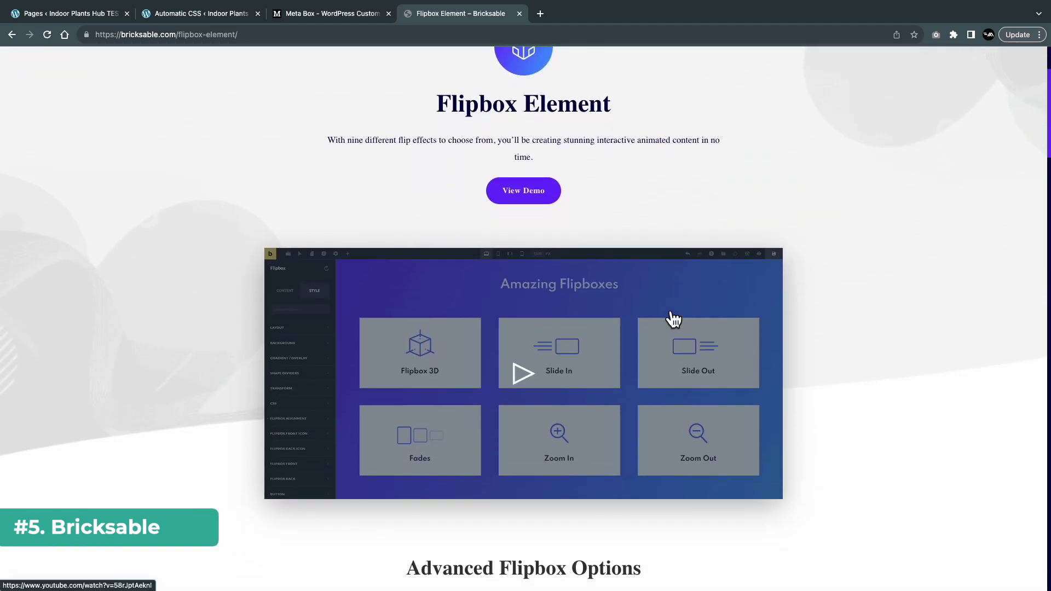
{"action": "scroll", "coordinate": [672, 318], "scroll_direction": "down", "scroll_amount": 9}
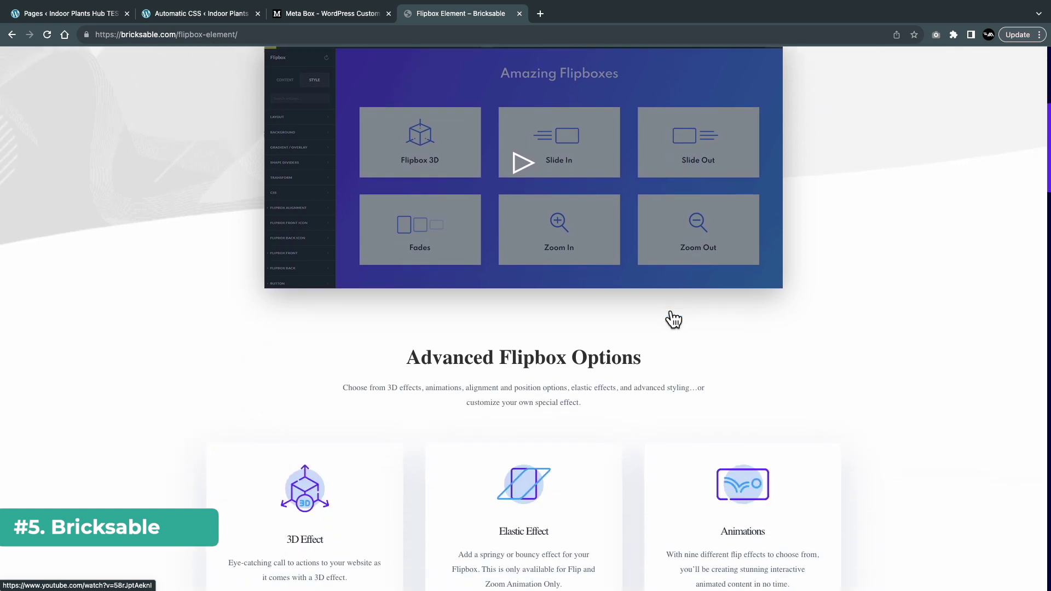
{"action": "scroll", "coordinate": [671, 308], "scroll_direction": "down", "scroll_amount": 4}
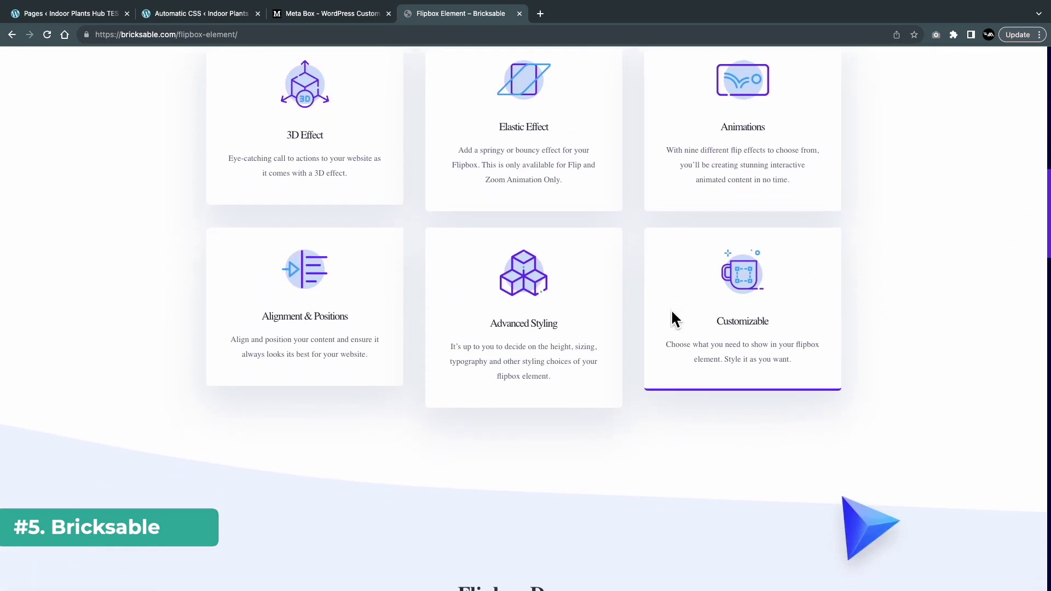
{"action": "key", "text": "Home"}
{"action": "scroll", "coordinate": [671, 309], "scroll_direction": "down", "scroll_amount": 1}
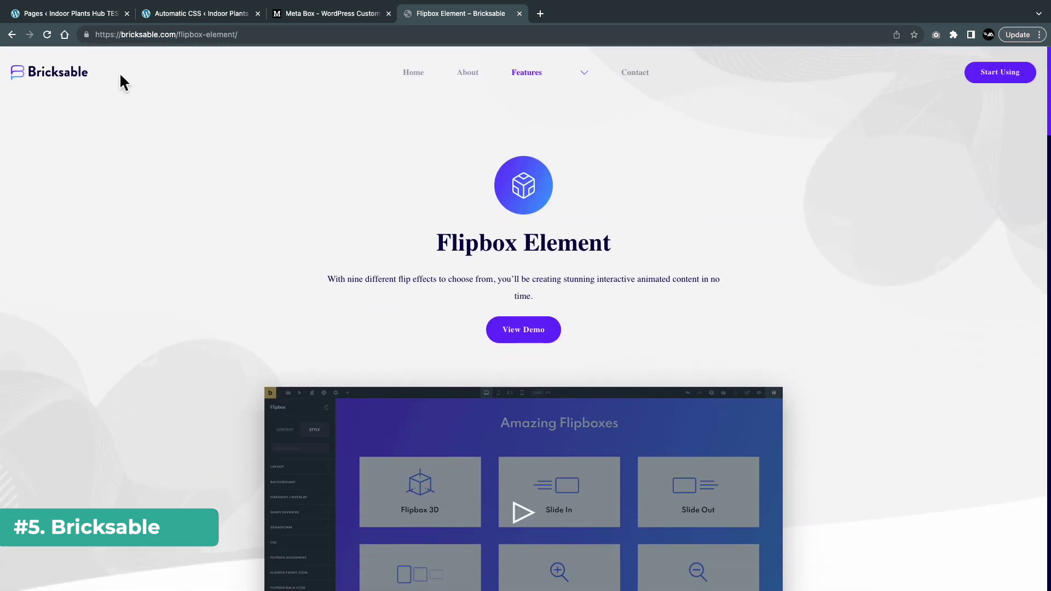